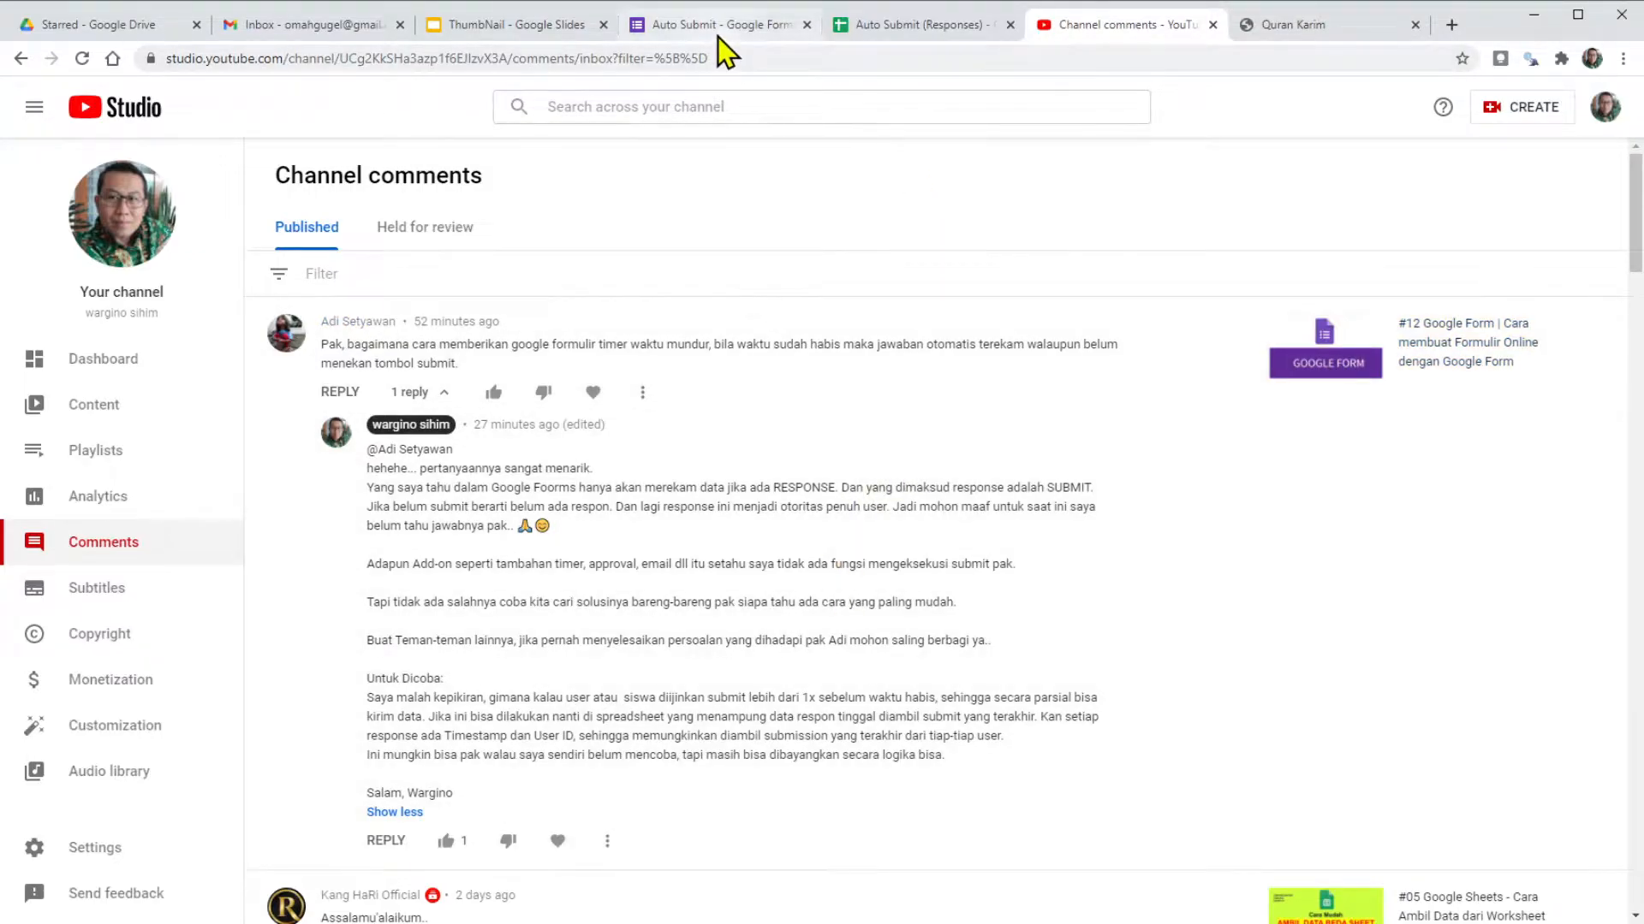
# Switch to the Auto Submit form and look over its email, Nama and multiple-choice questions.
pyautogui.click(724, 27)
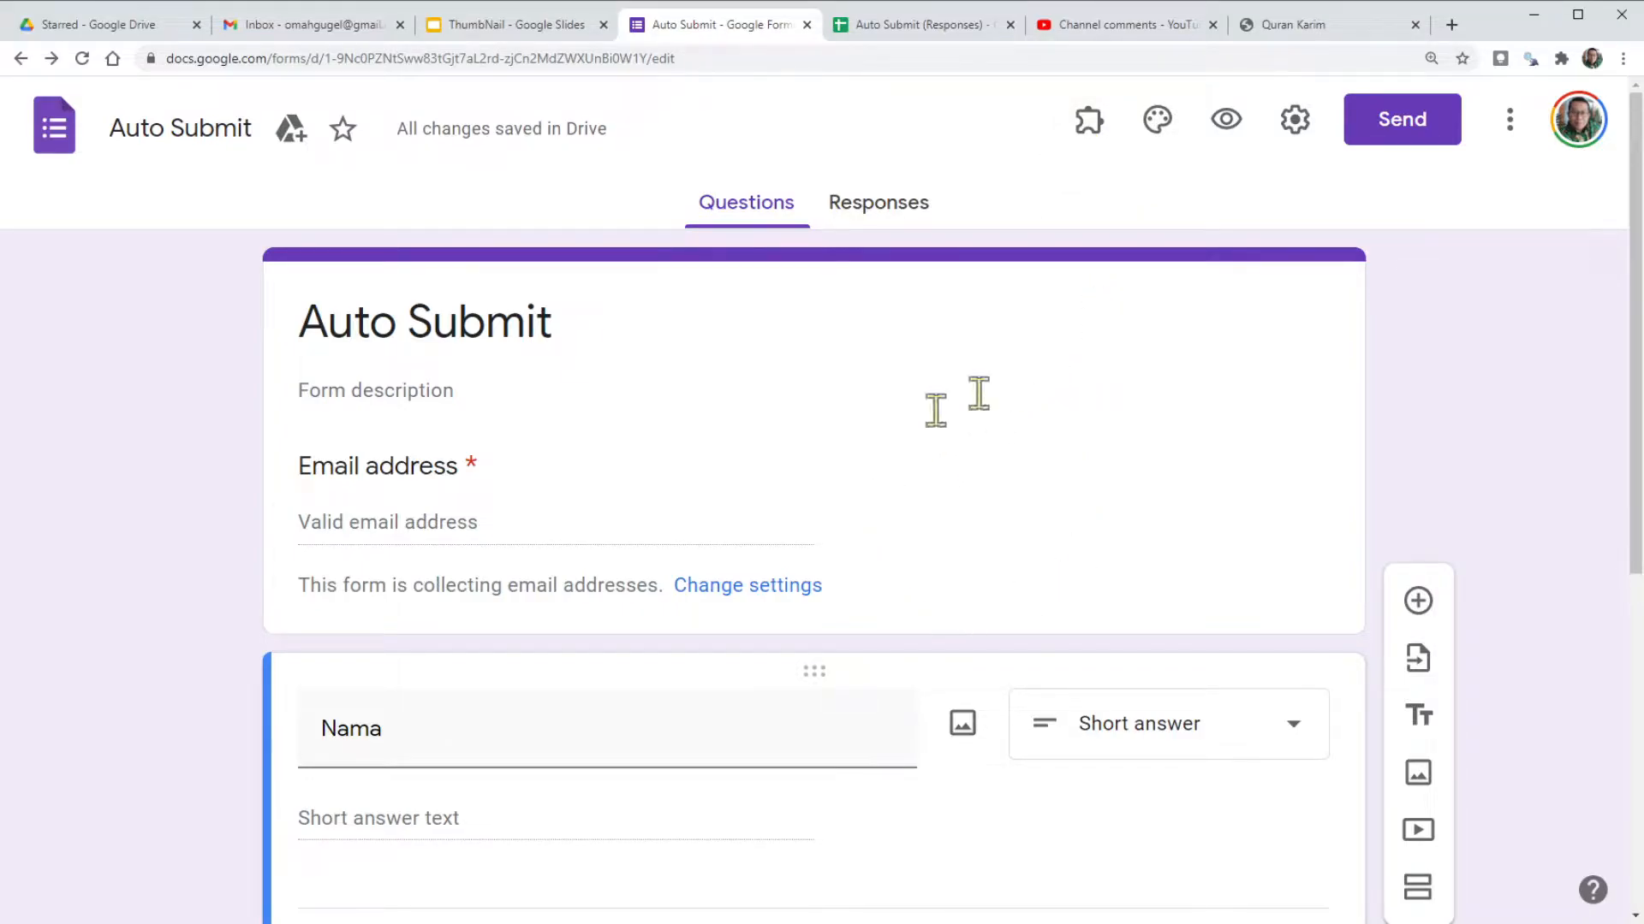
pyautogui.scroll(-3, 898, 495)
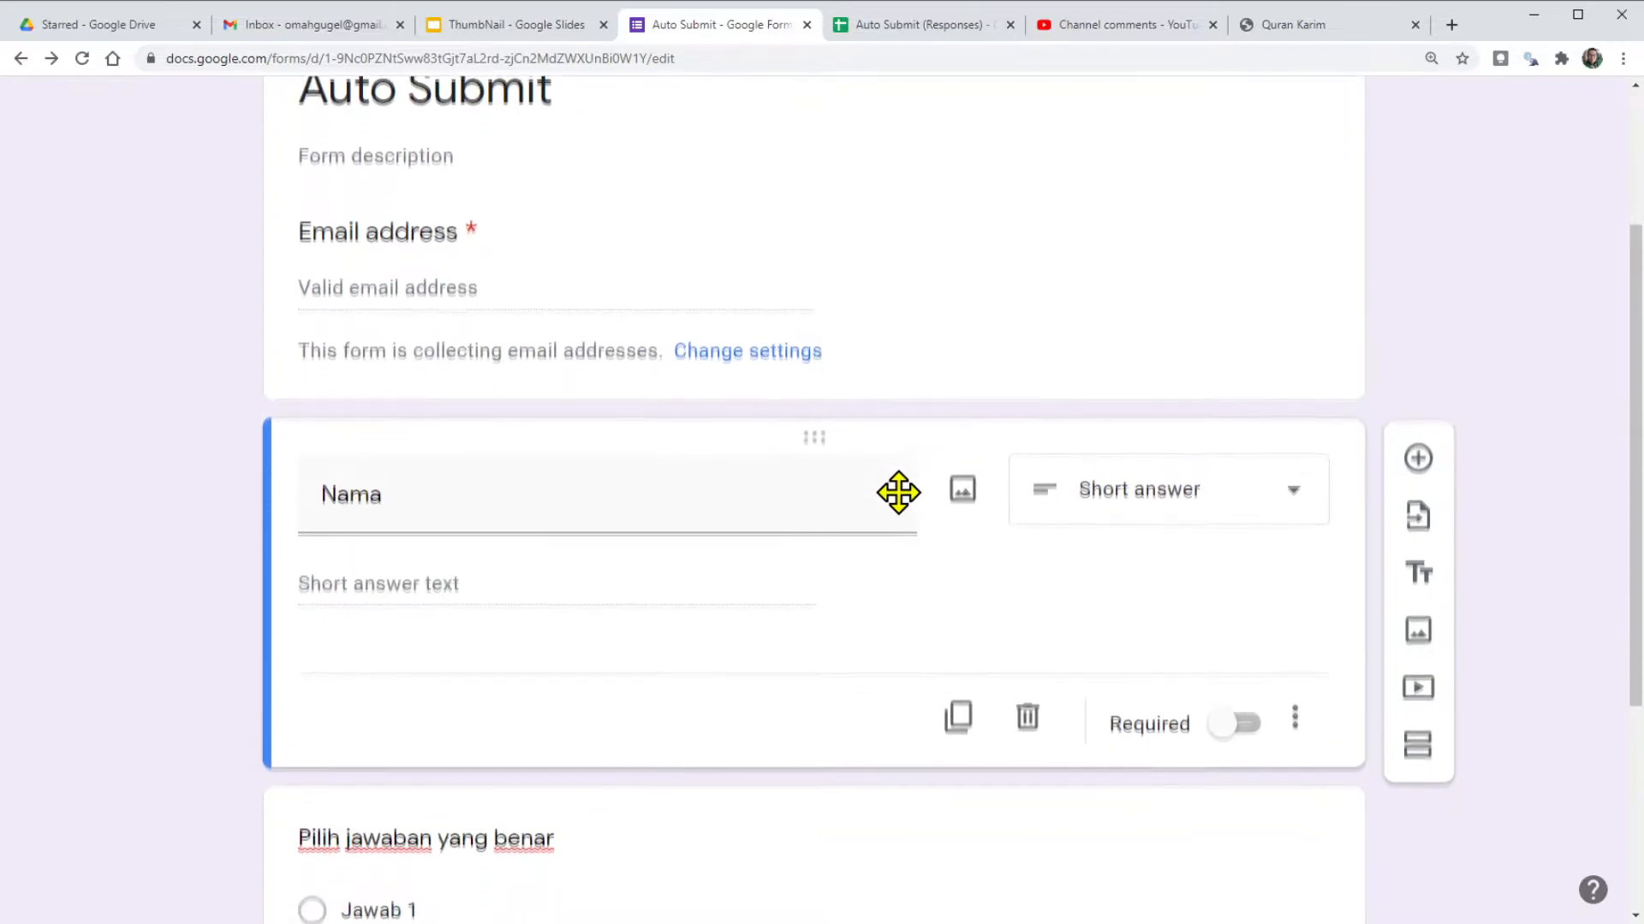
pyautogui.scroll(-3, 792, 532)
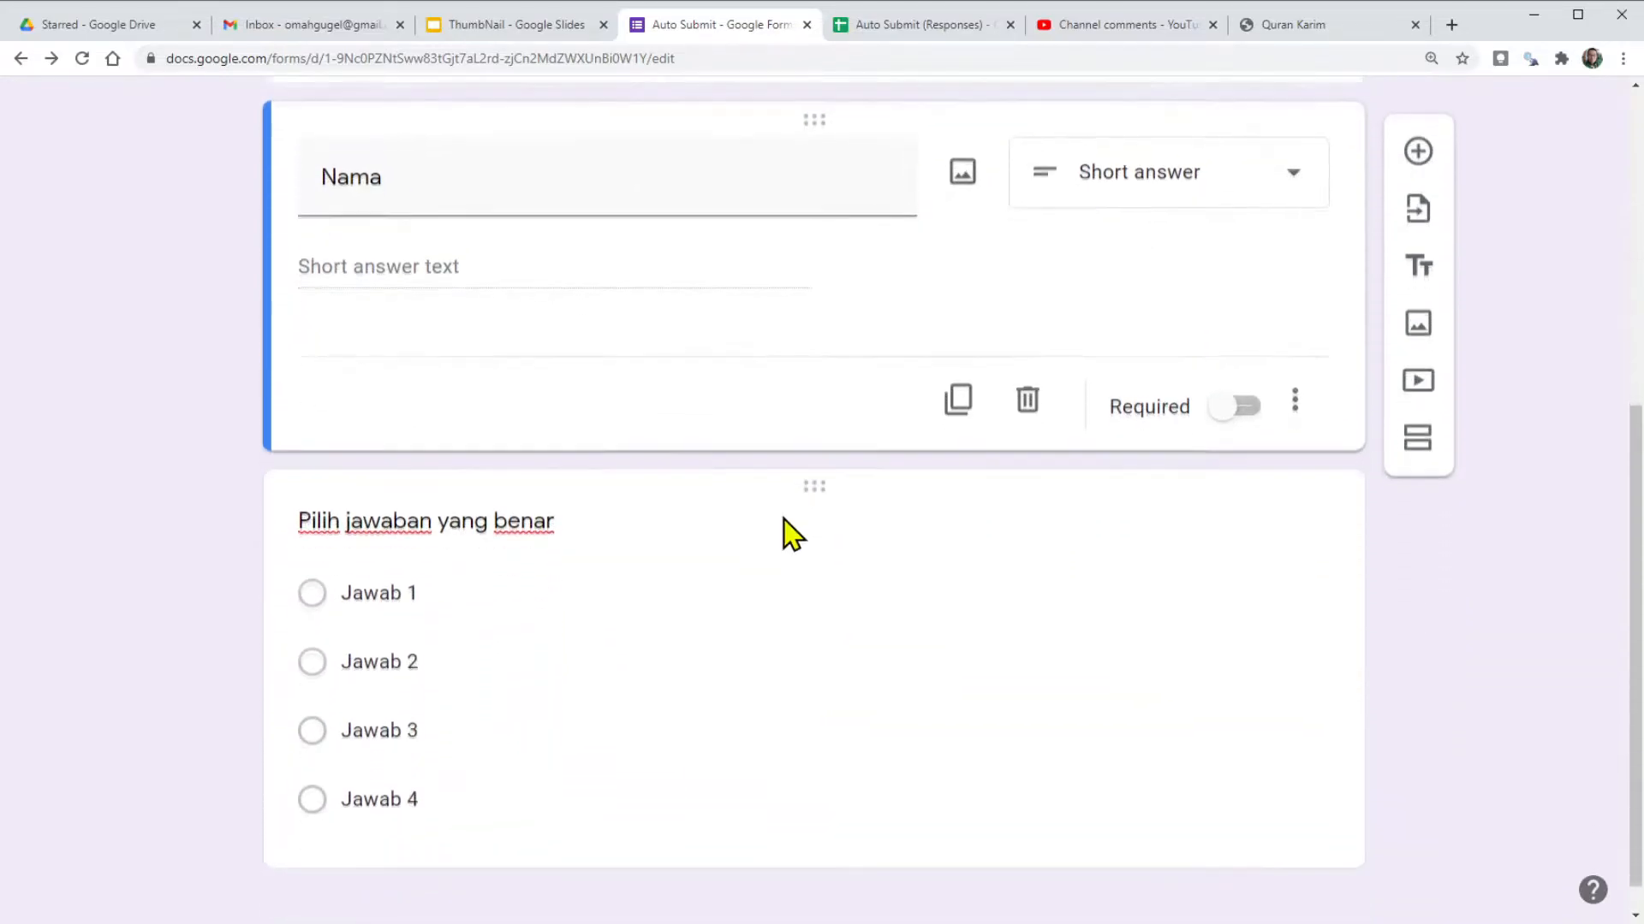
pyautogui.scroll(7, 791, 532)
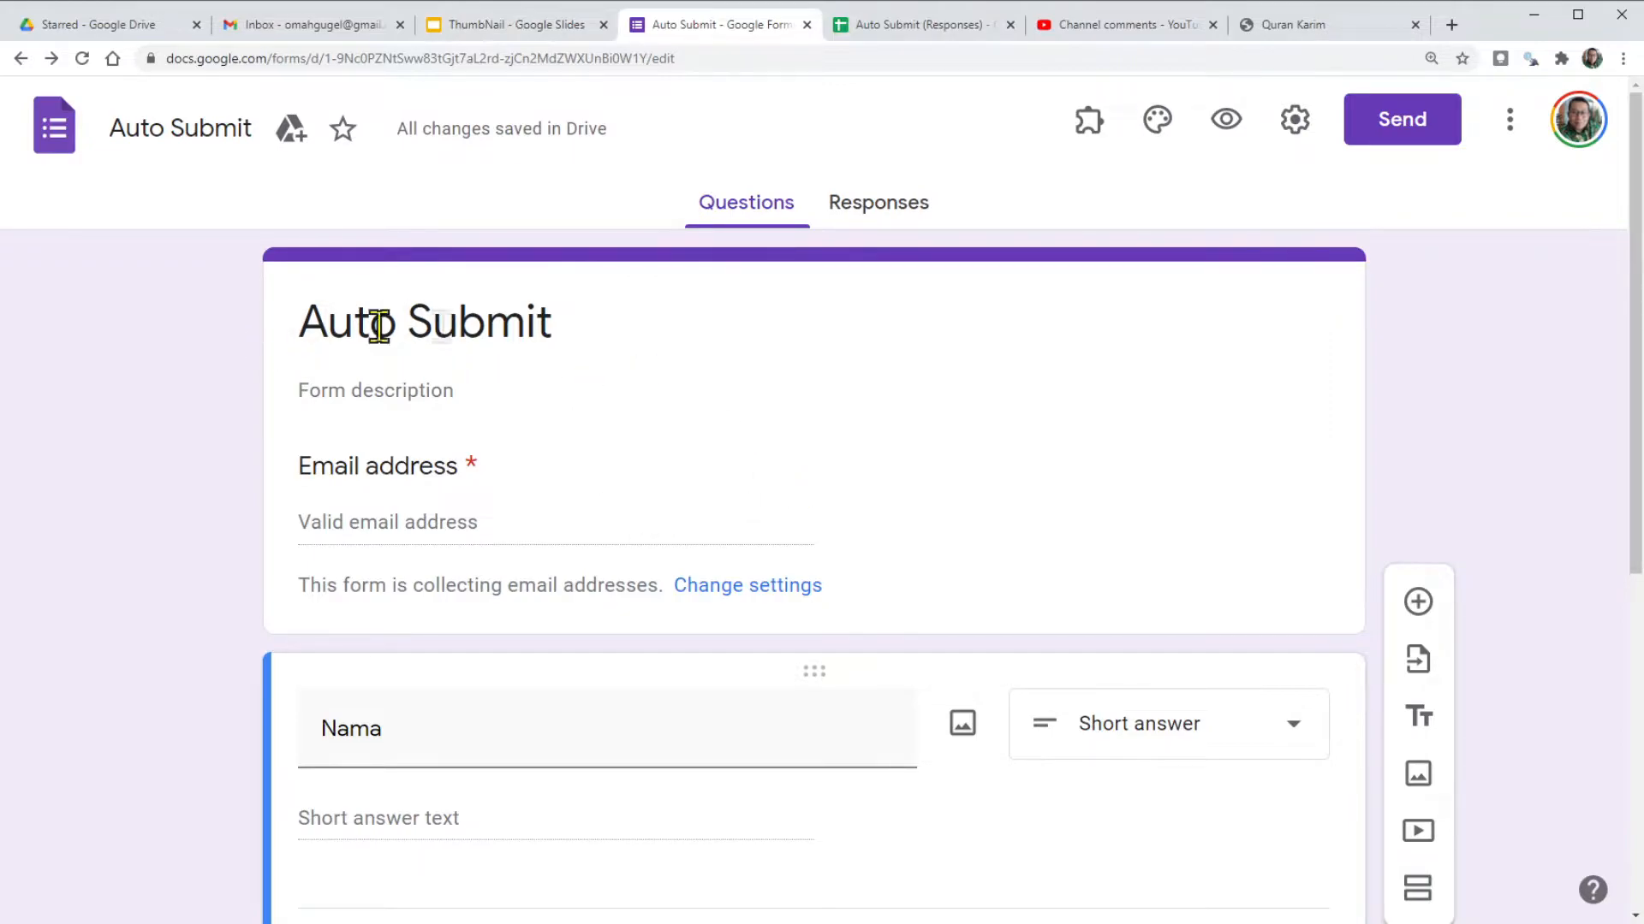
pyautogui.scroll(-7, 606, 352)
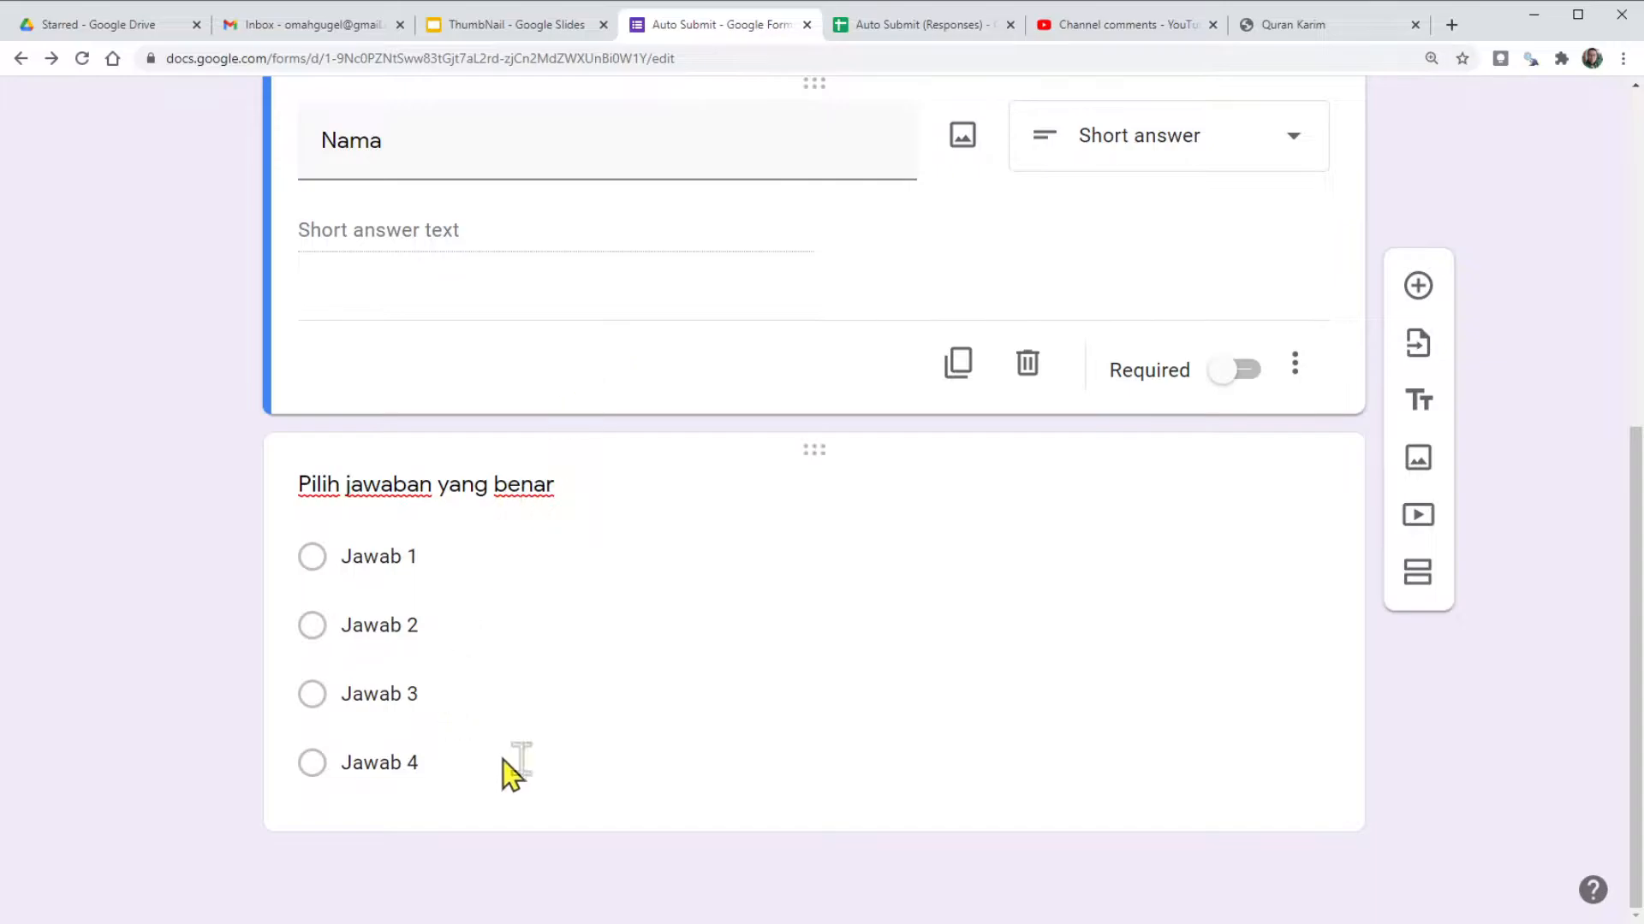
pyautogui.scroll(3, 618, 610)
pyautogui.scroll(3, 626, 611)
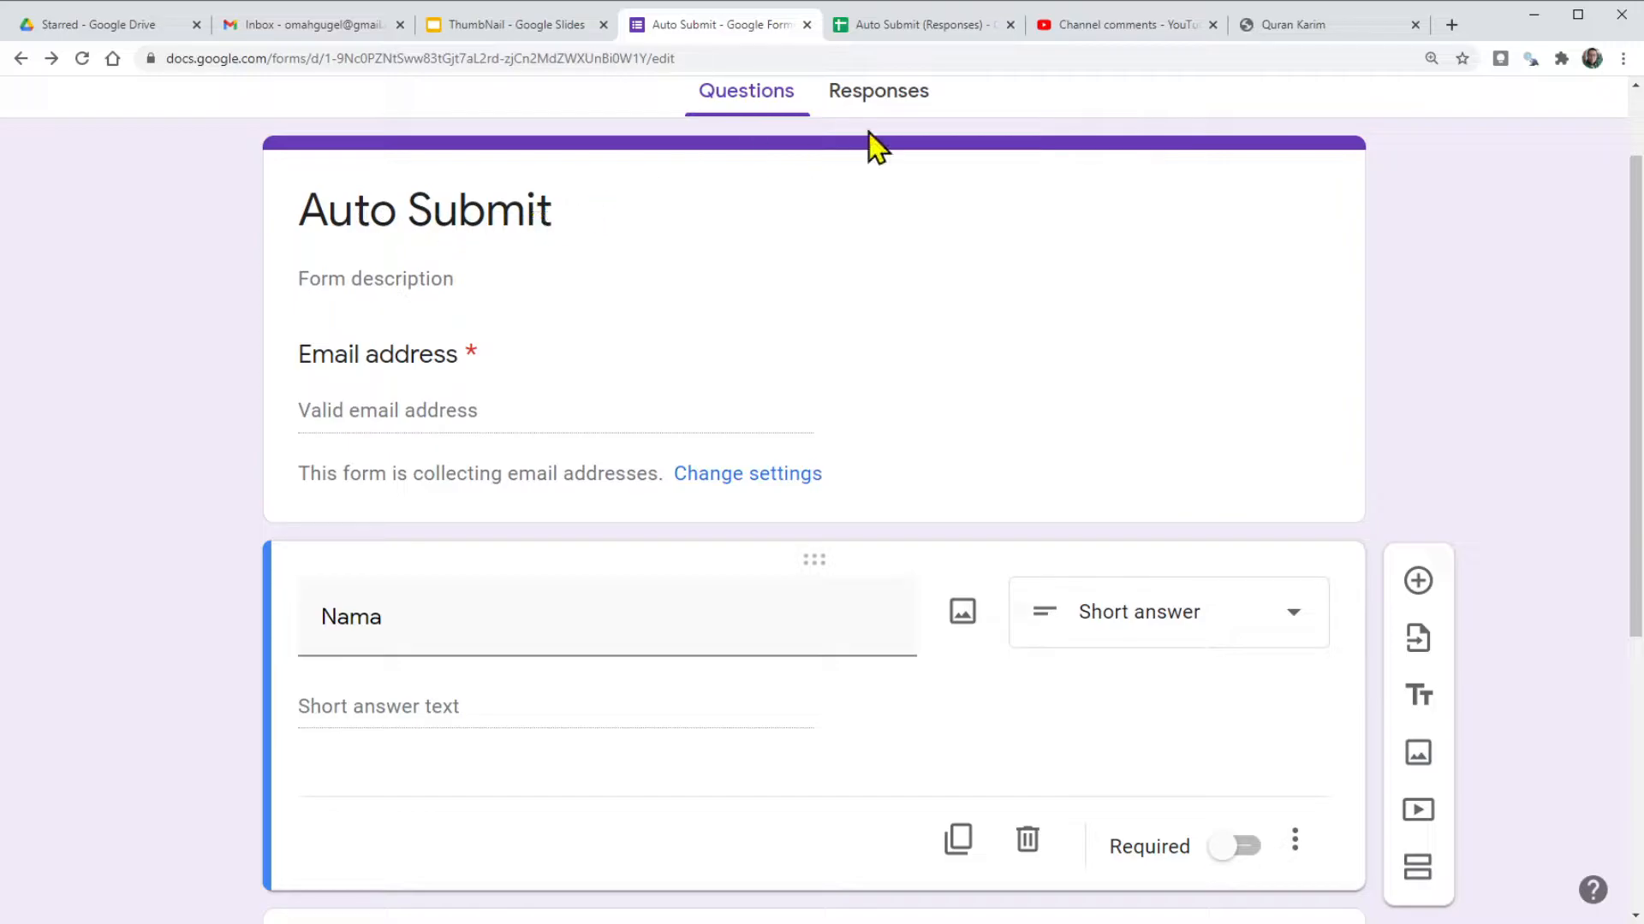
pyautogui.click(903, 27)
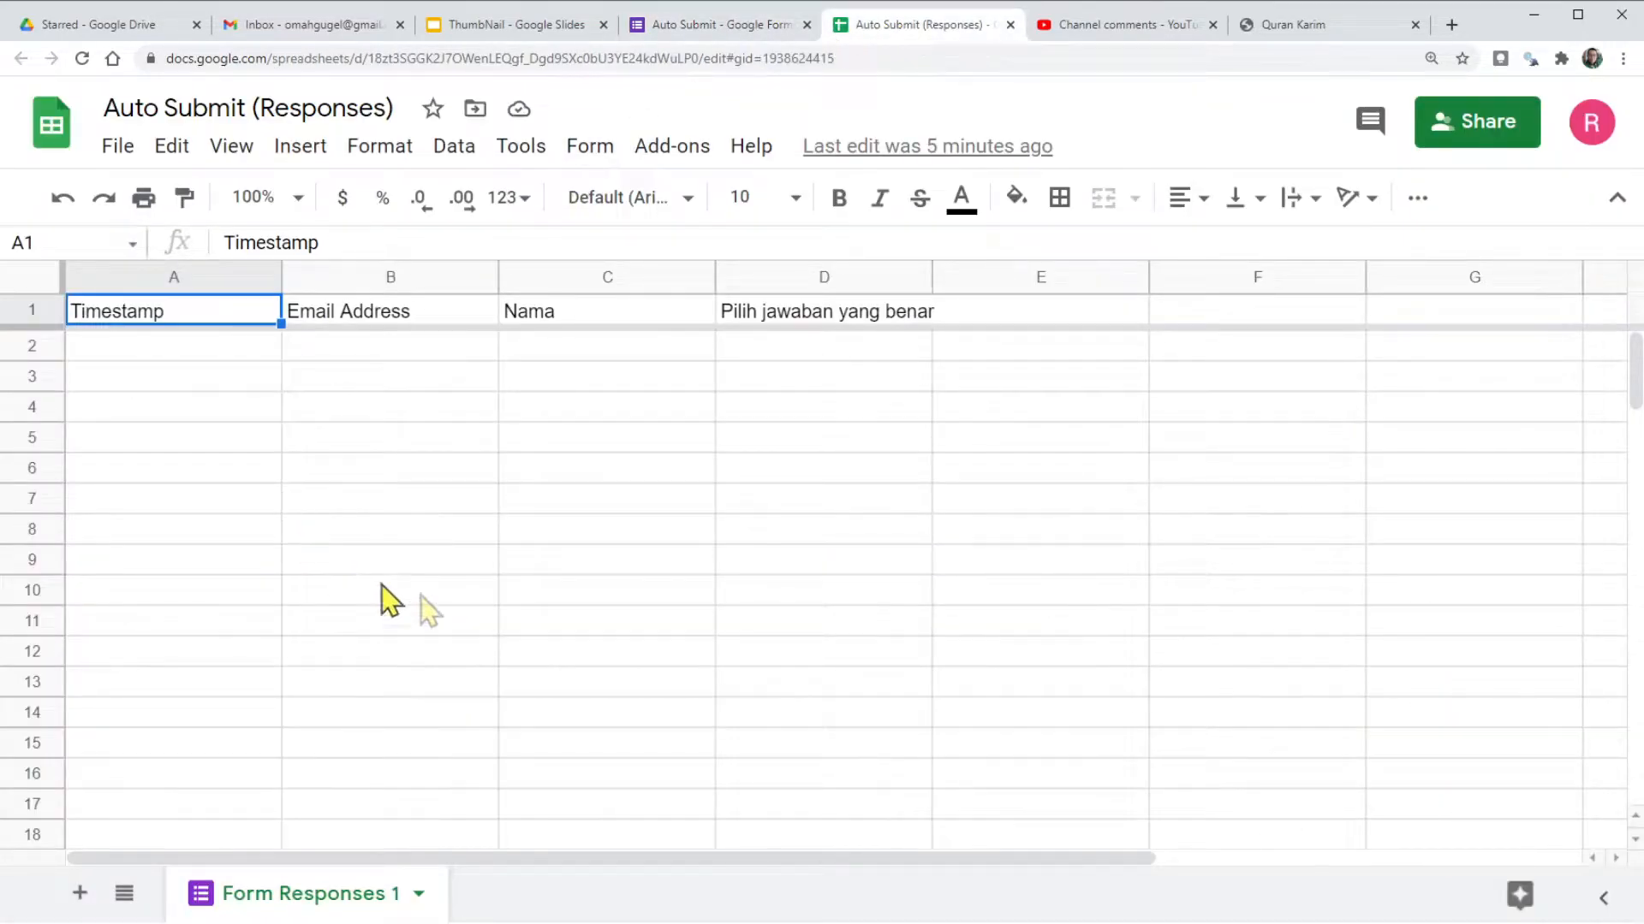
pyautogui.click(721, 33)
pyautogui.click(874, 92)
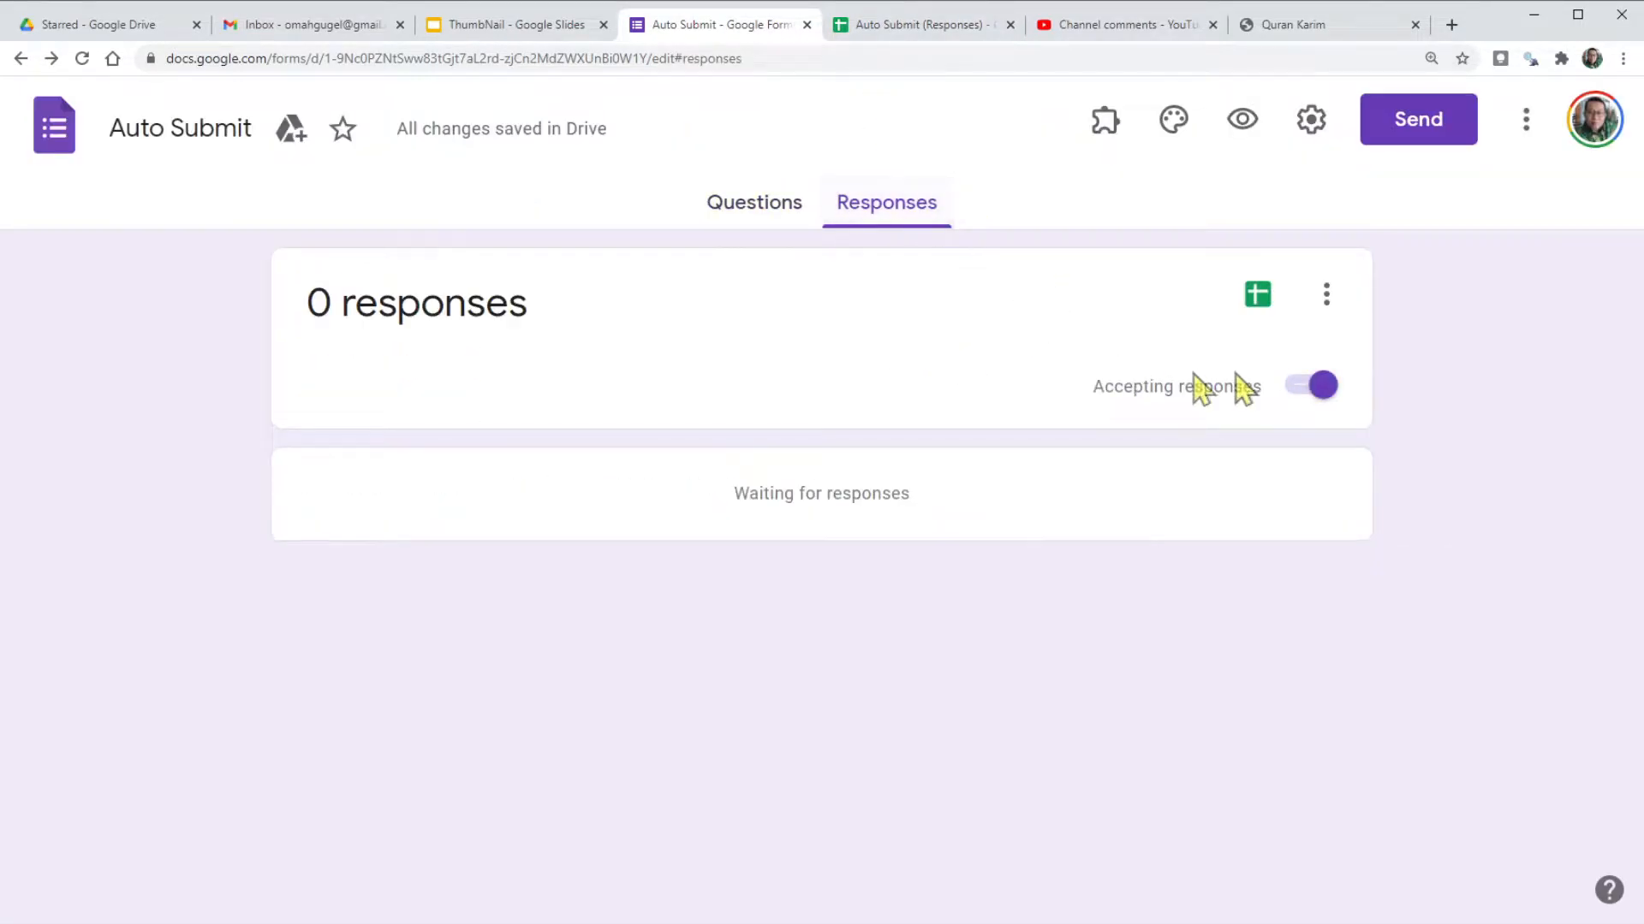
pyautogui.click(923, 26)
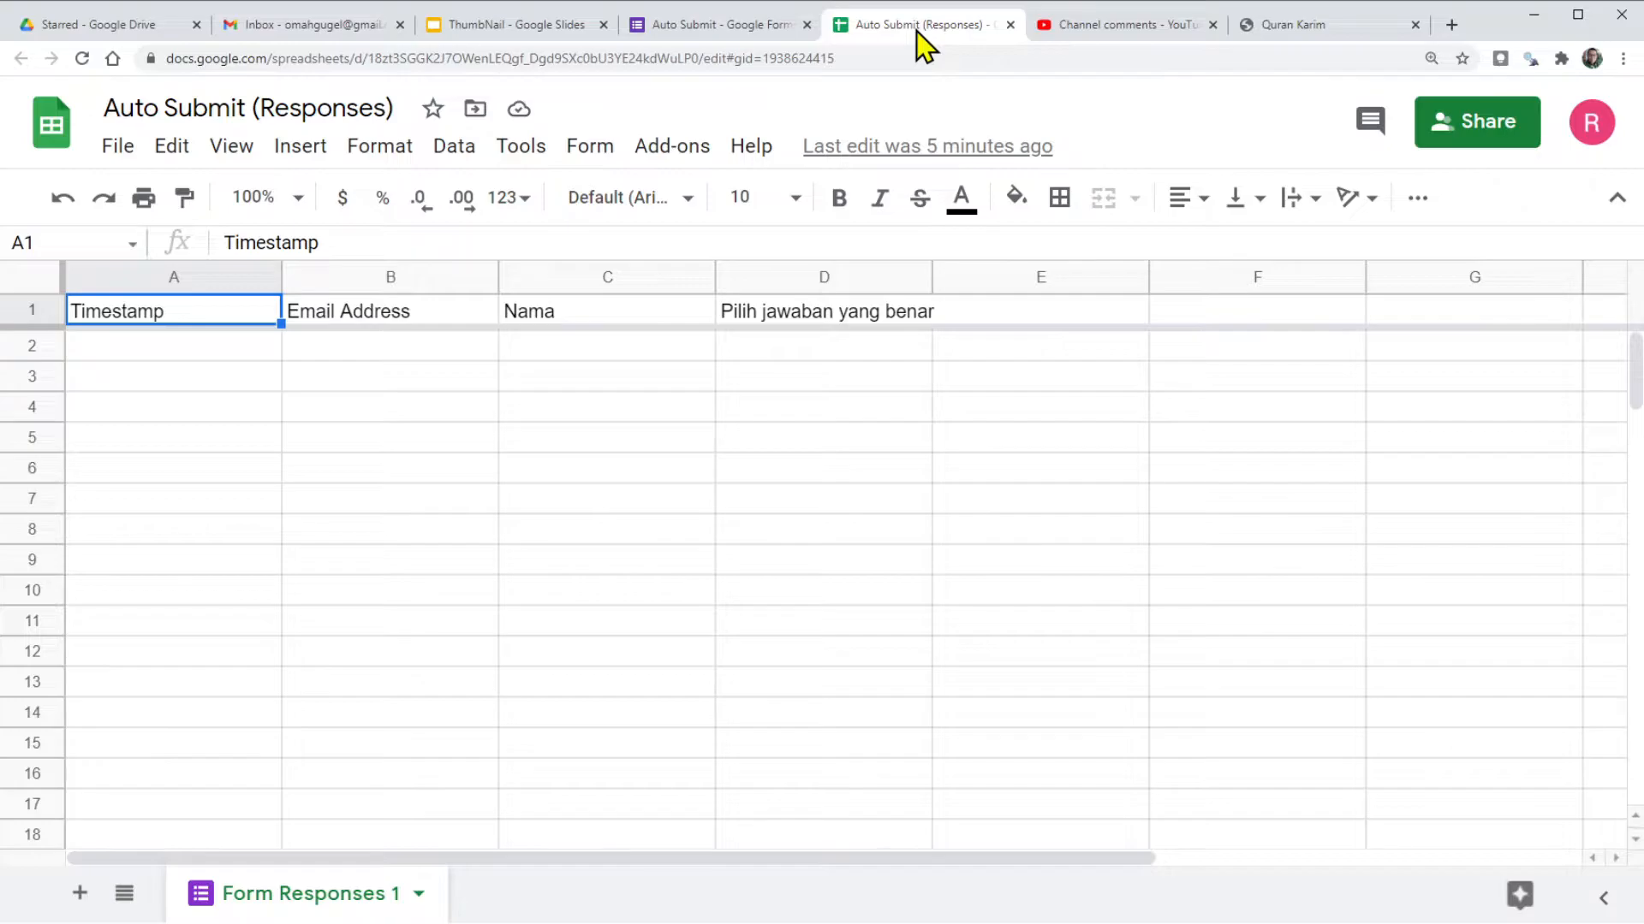
pyautogui.click(743, 26)
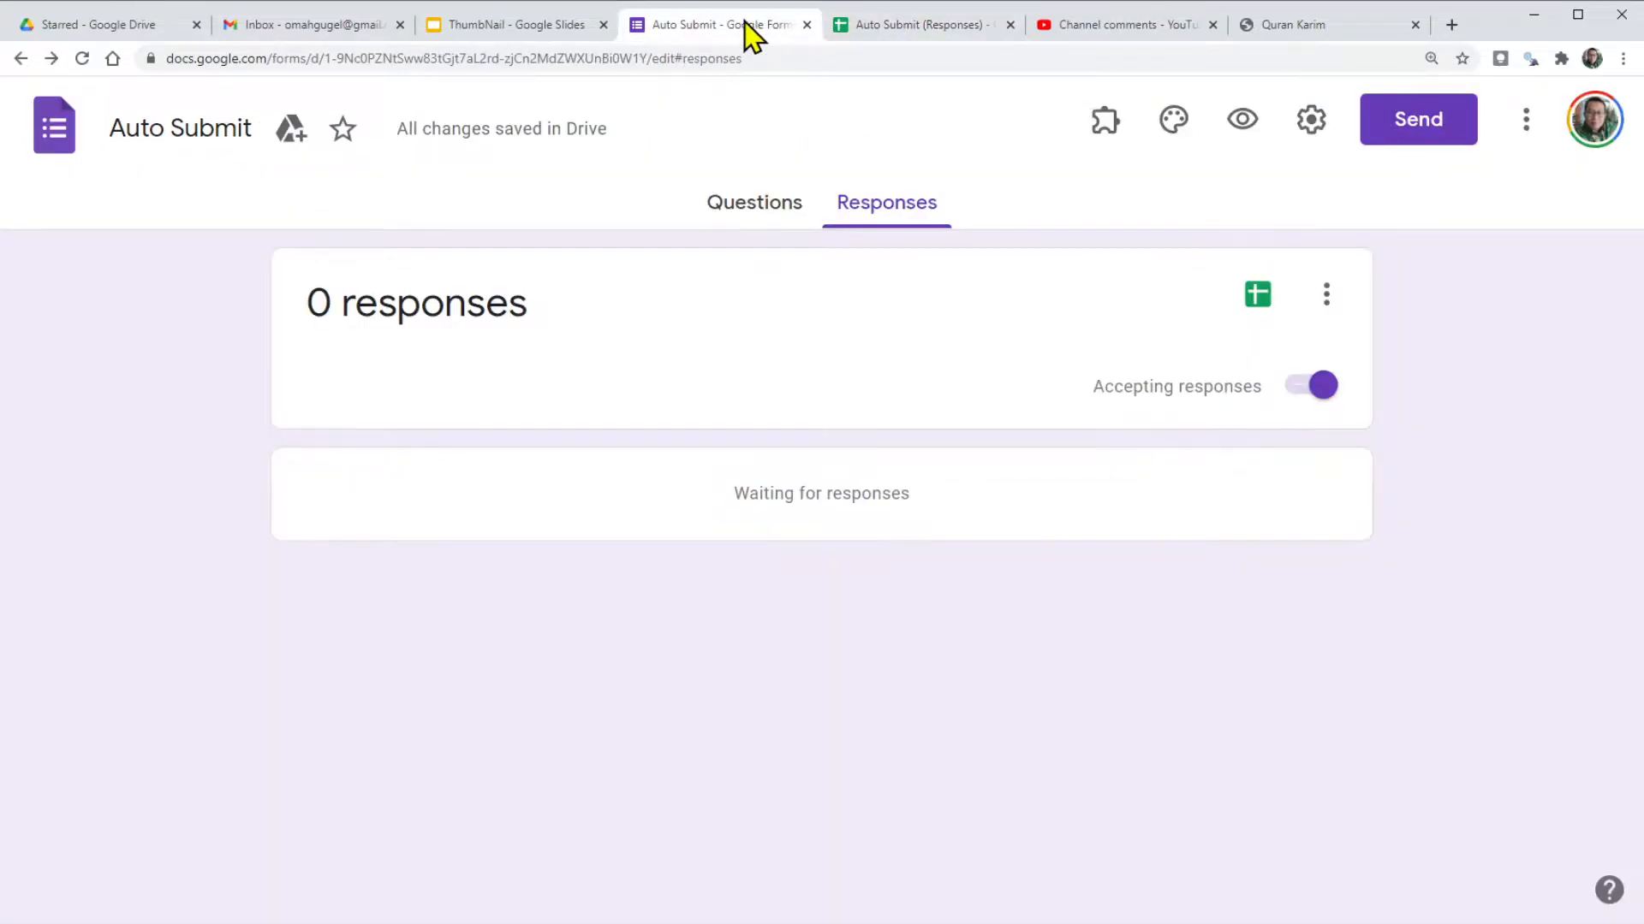
pyautogui.click(734, 214)
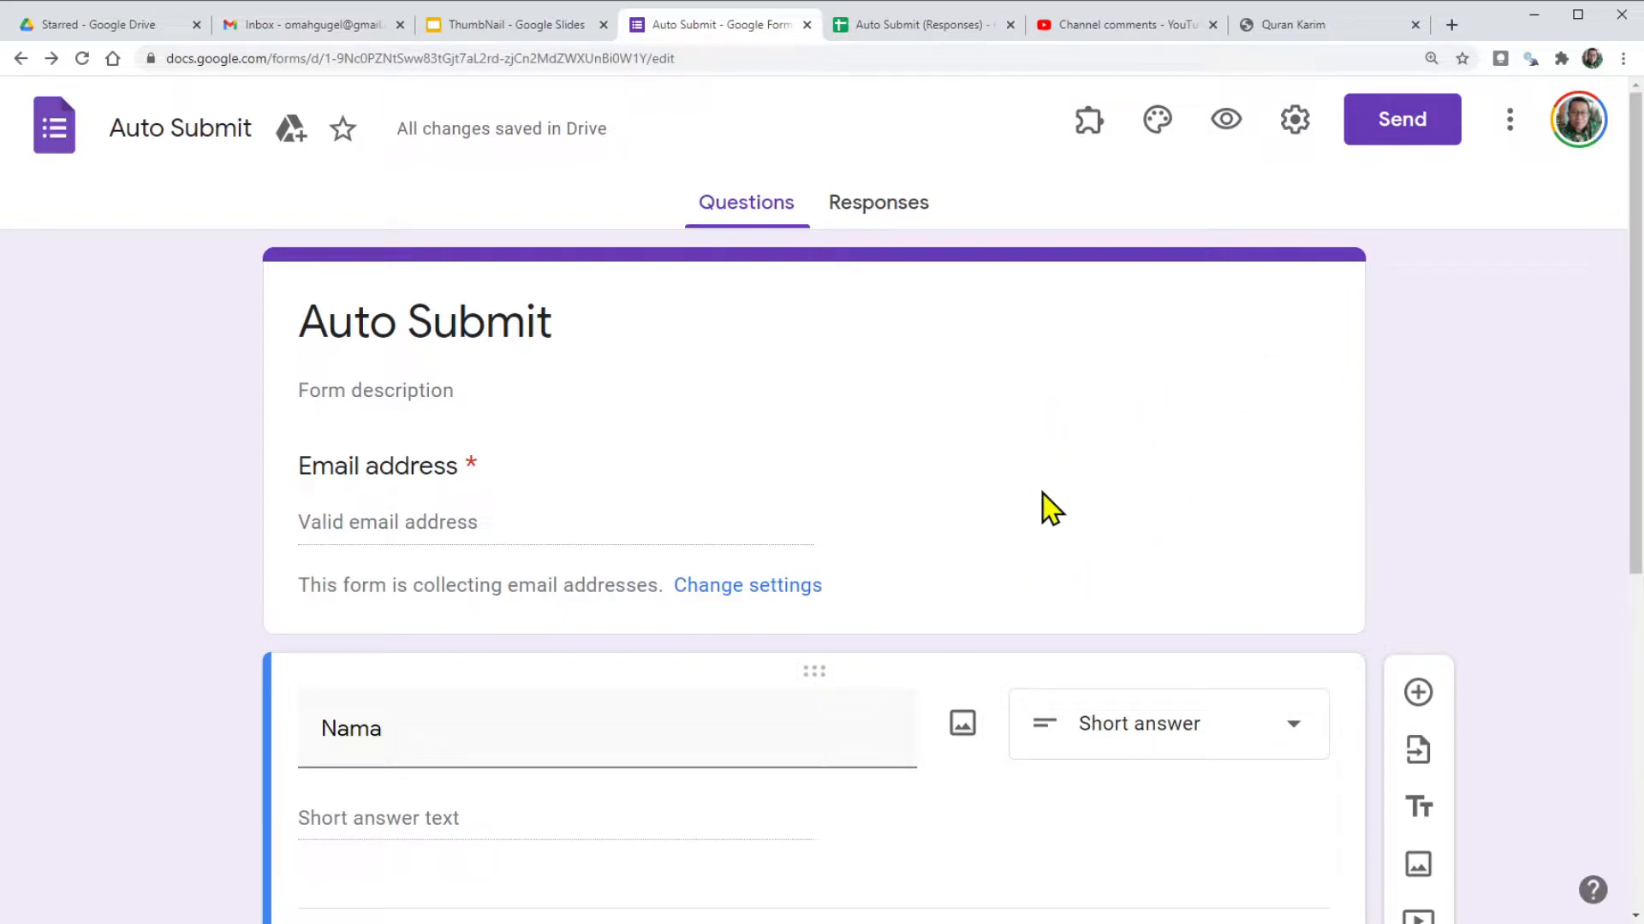
pyautogui.click(1086, 124)
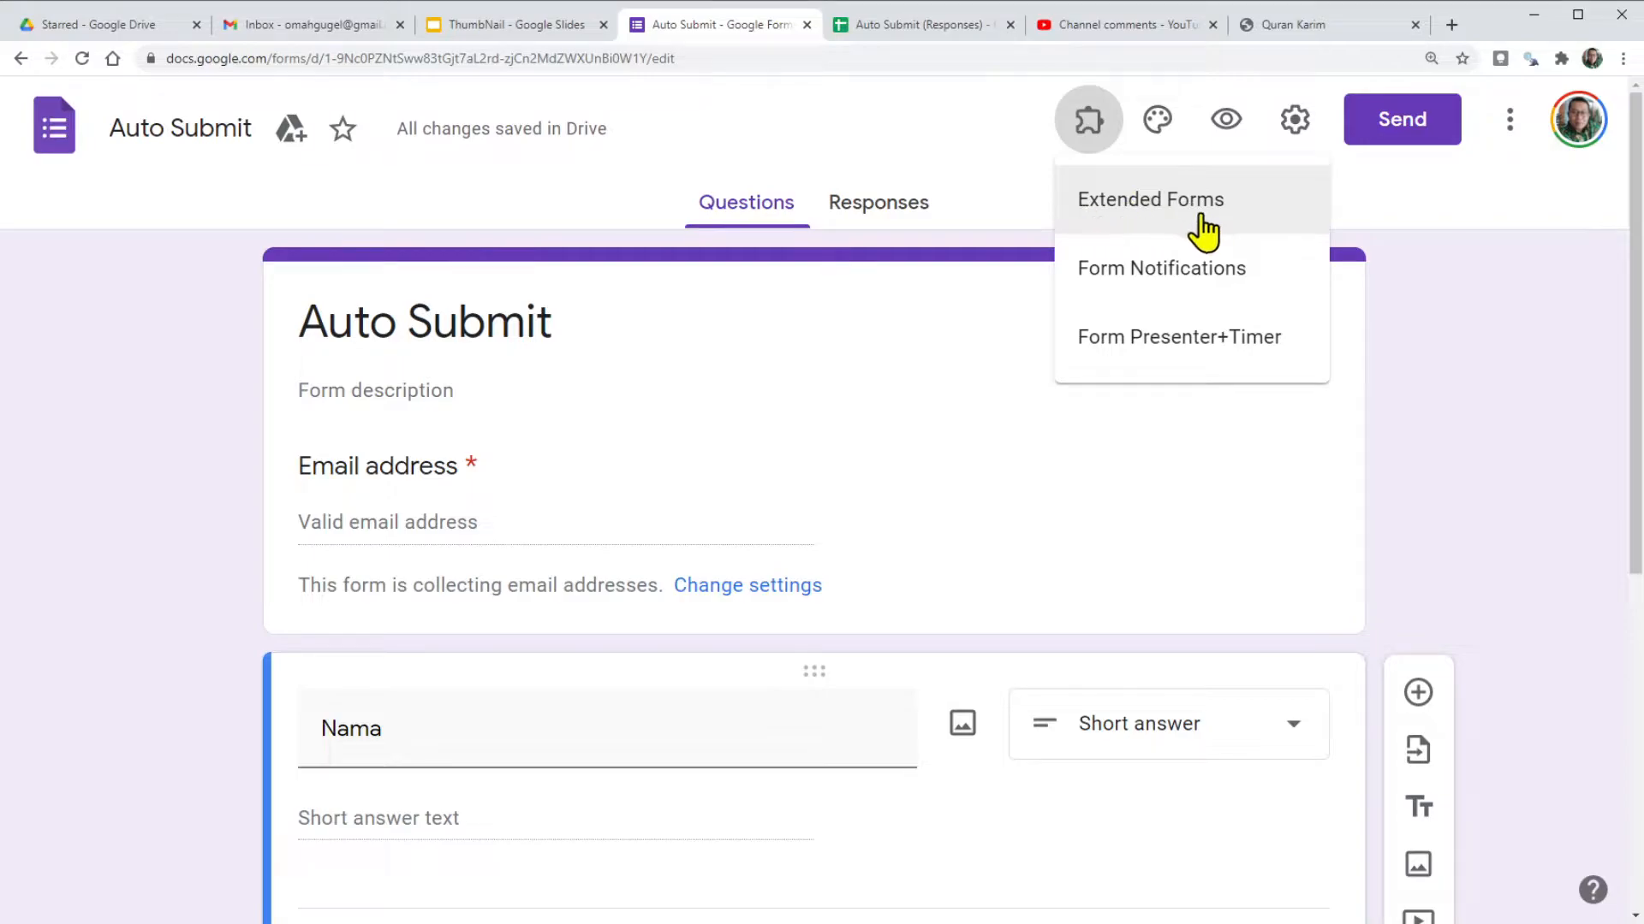
pyautogui.click(1442, 285)
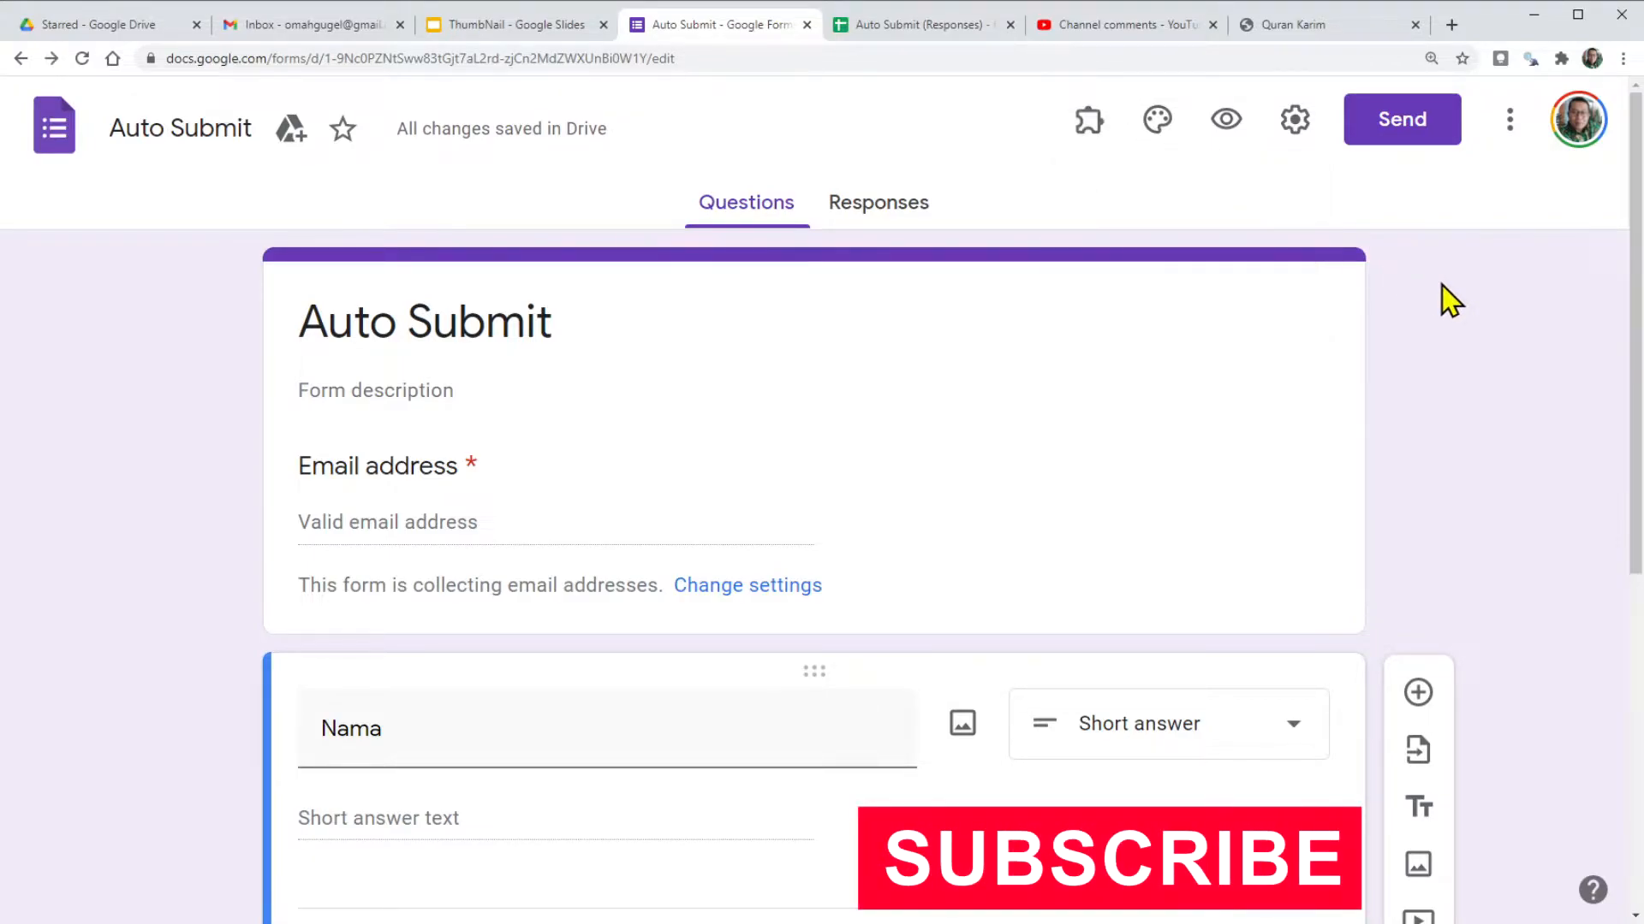
pyautogui.click(1509, 124)
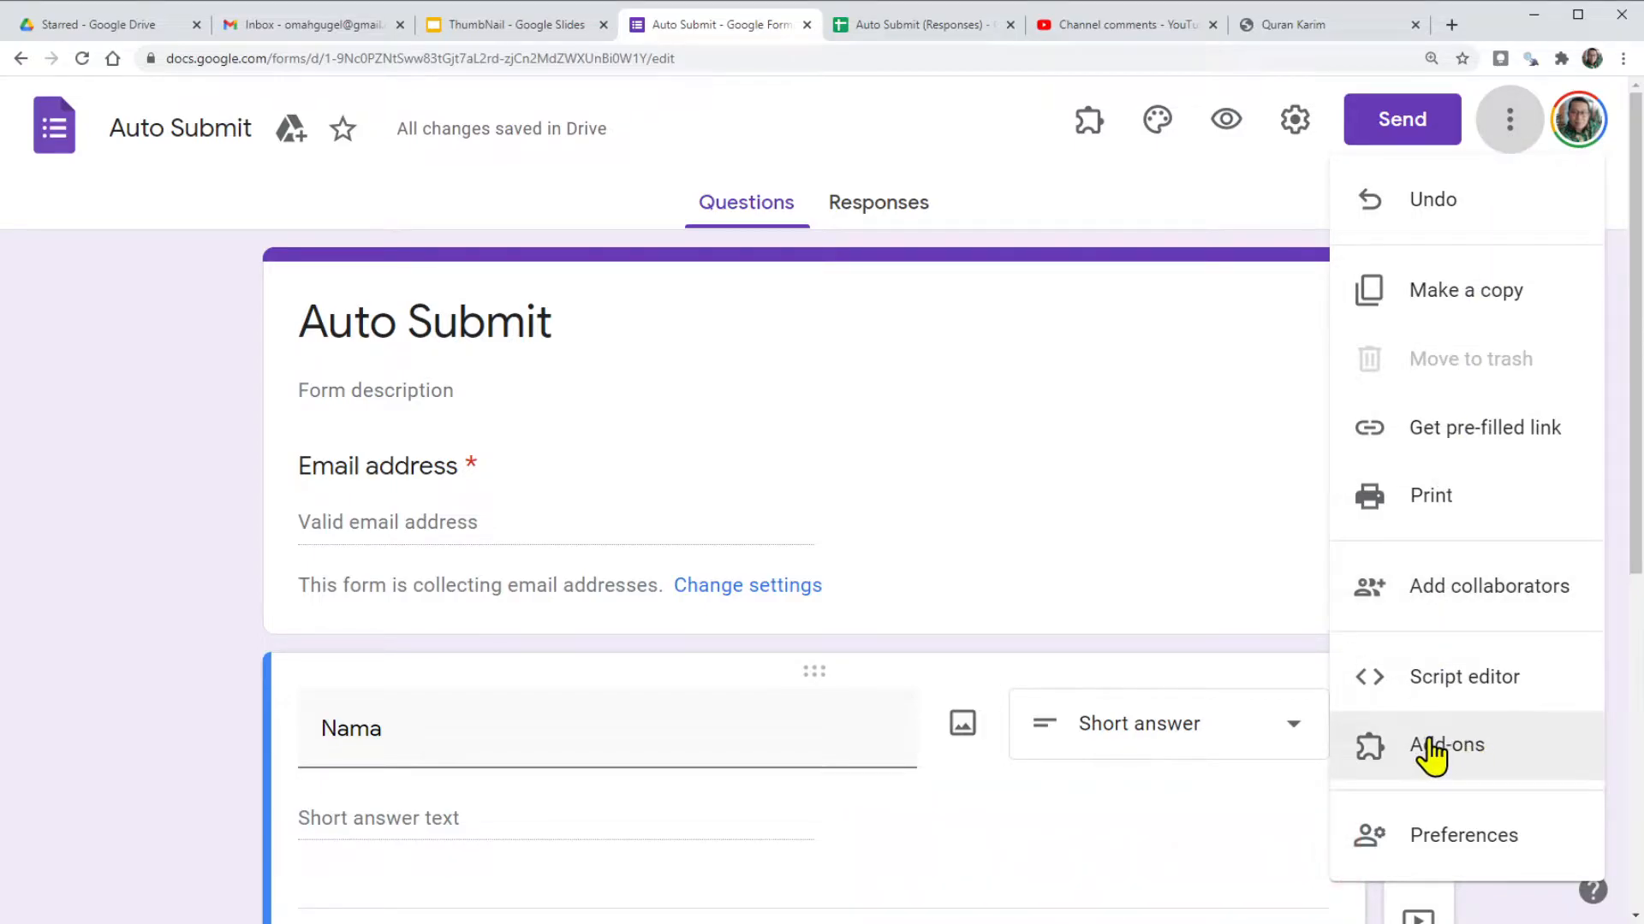
pyautogui.click(1431, 741)
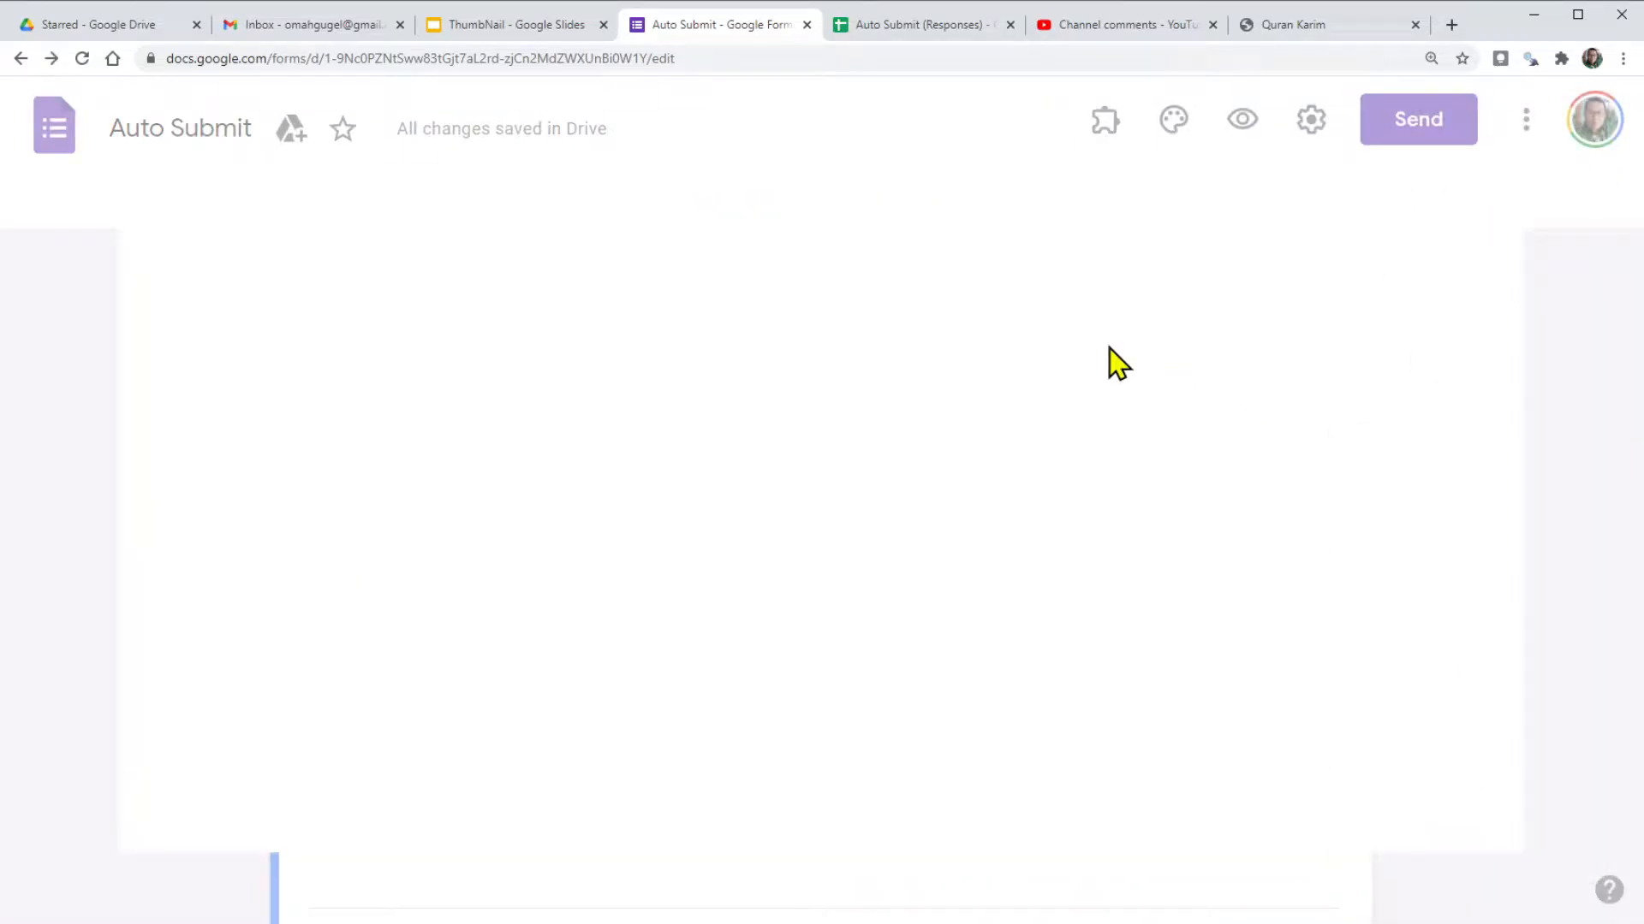
pyautogui.click(917, 205)
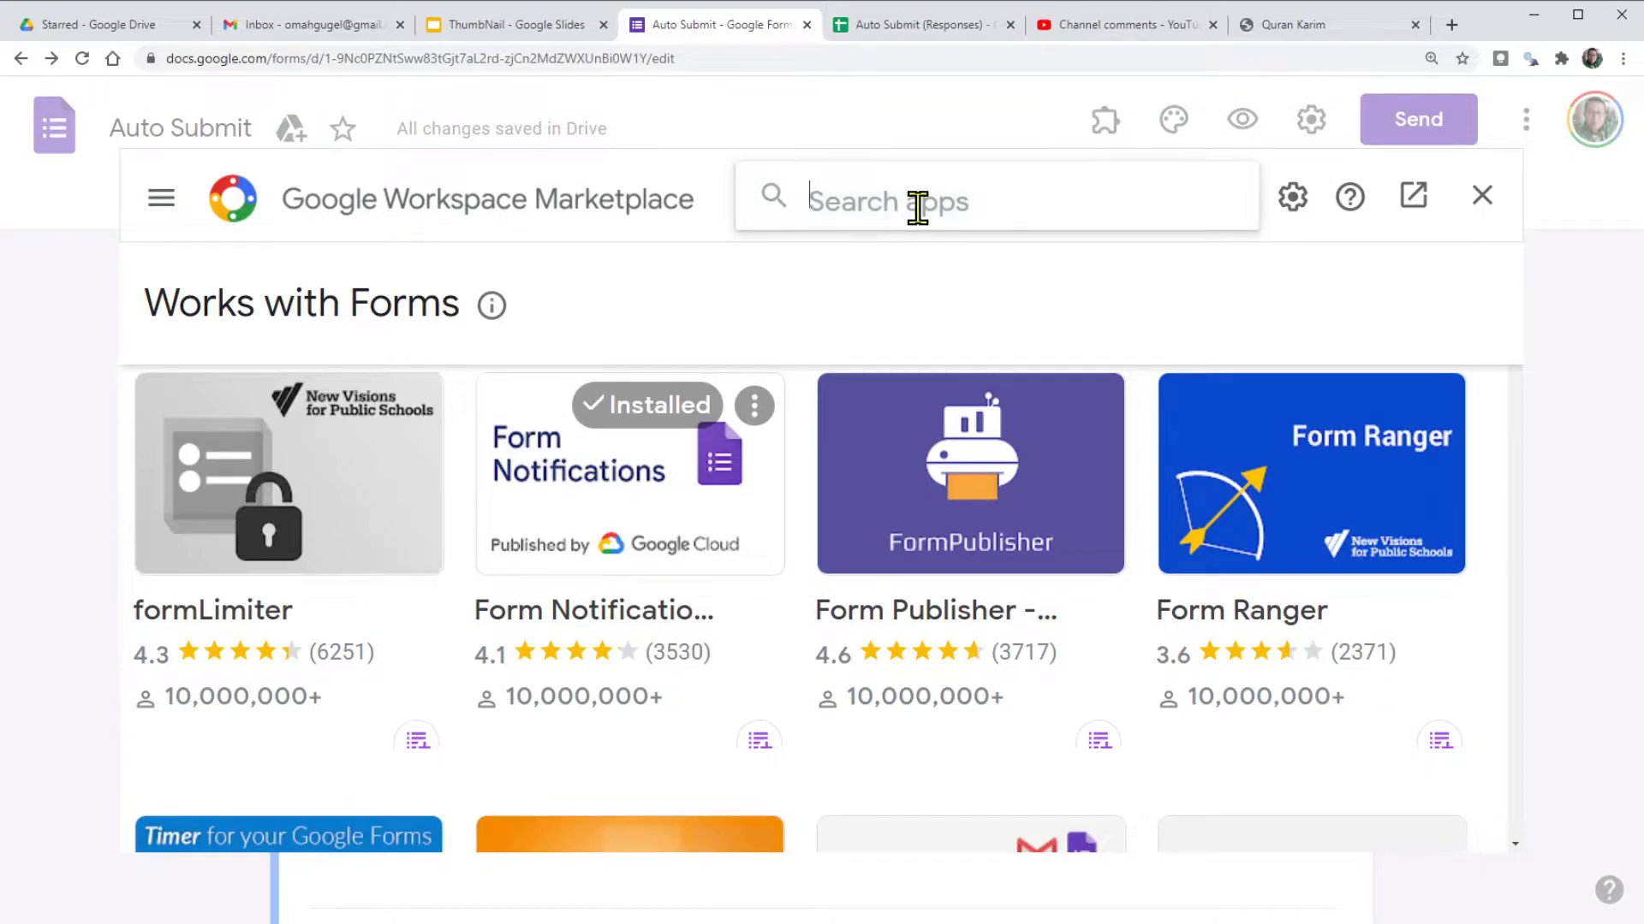
pyautogui.write('exte')
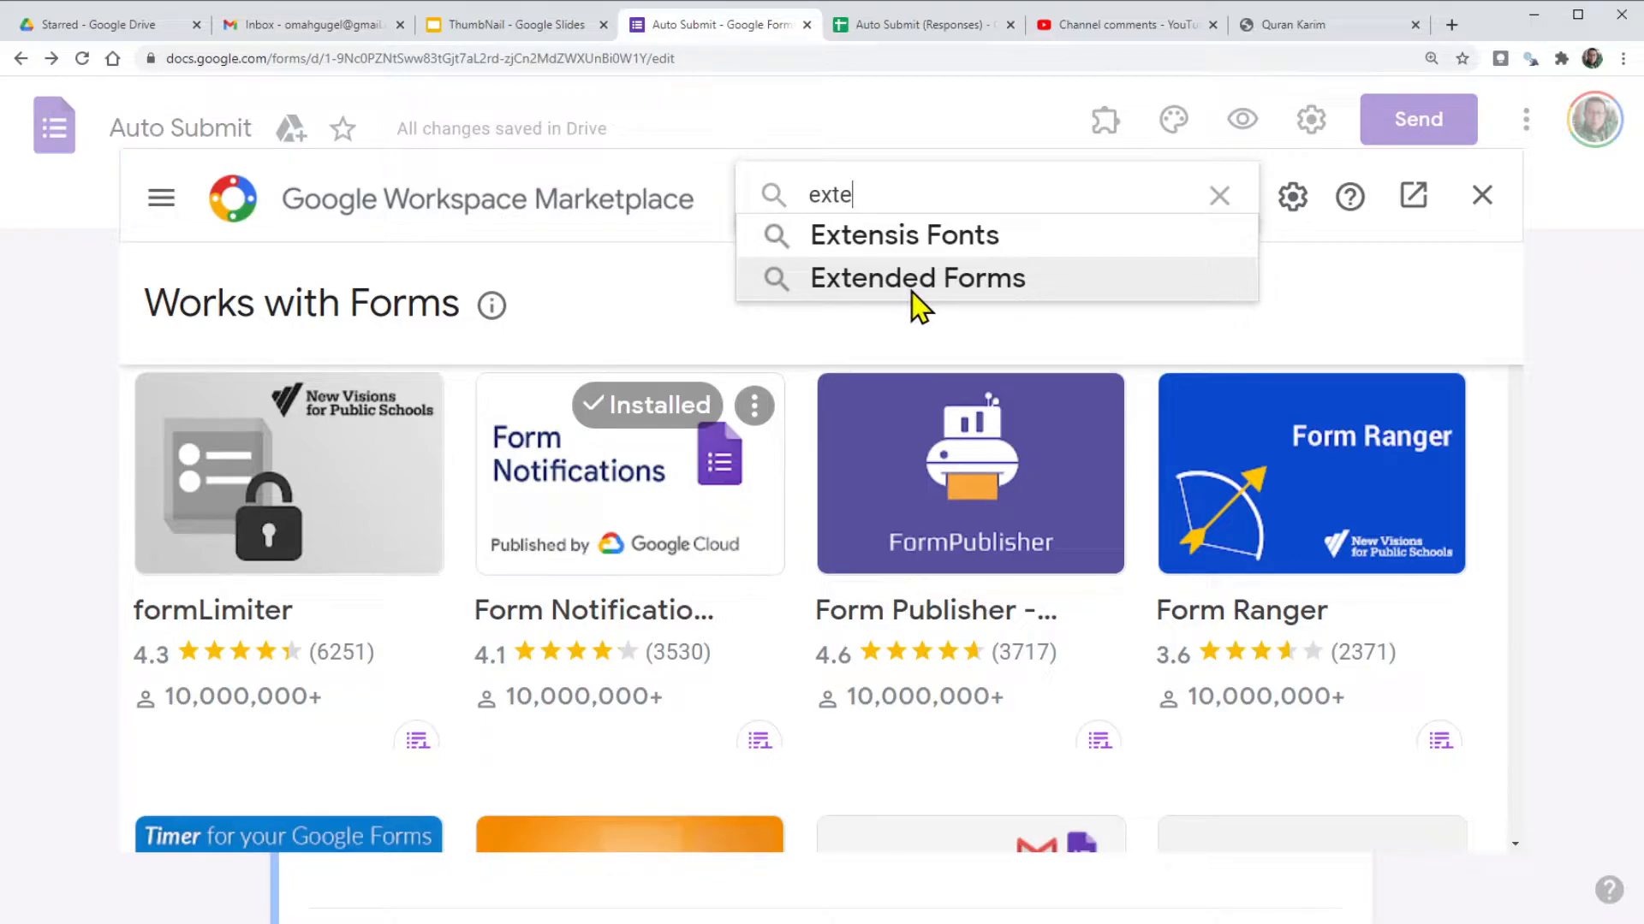
pyautogui.click(1218, 195)
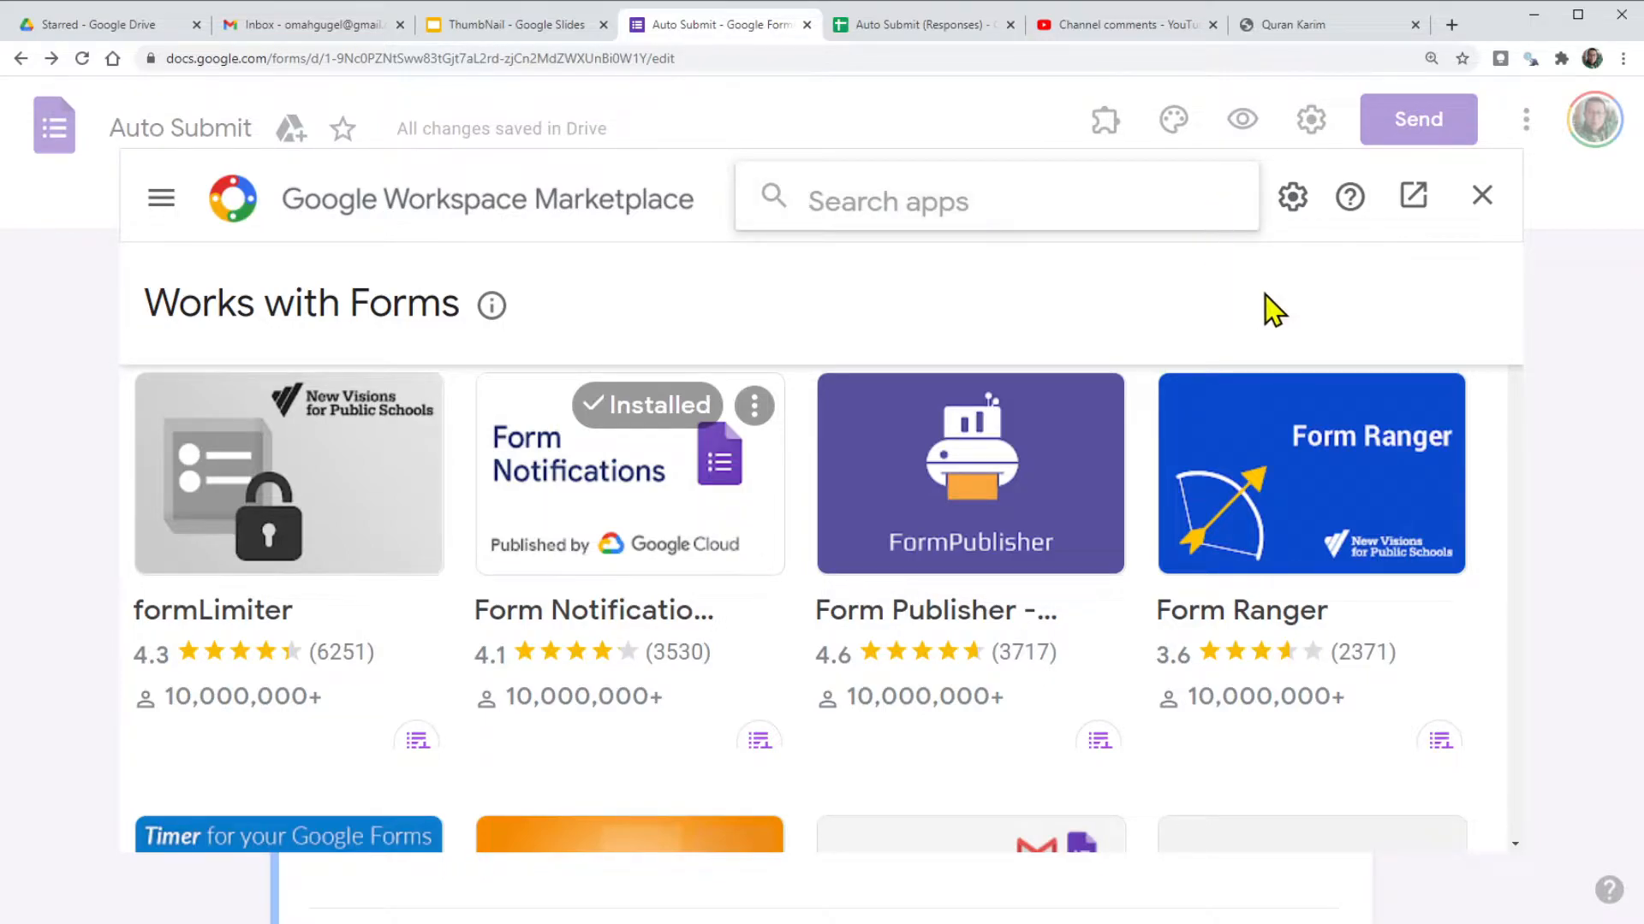
pyautogui.click(1481, 195)
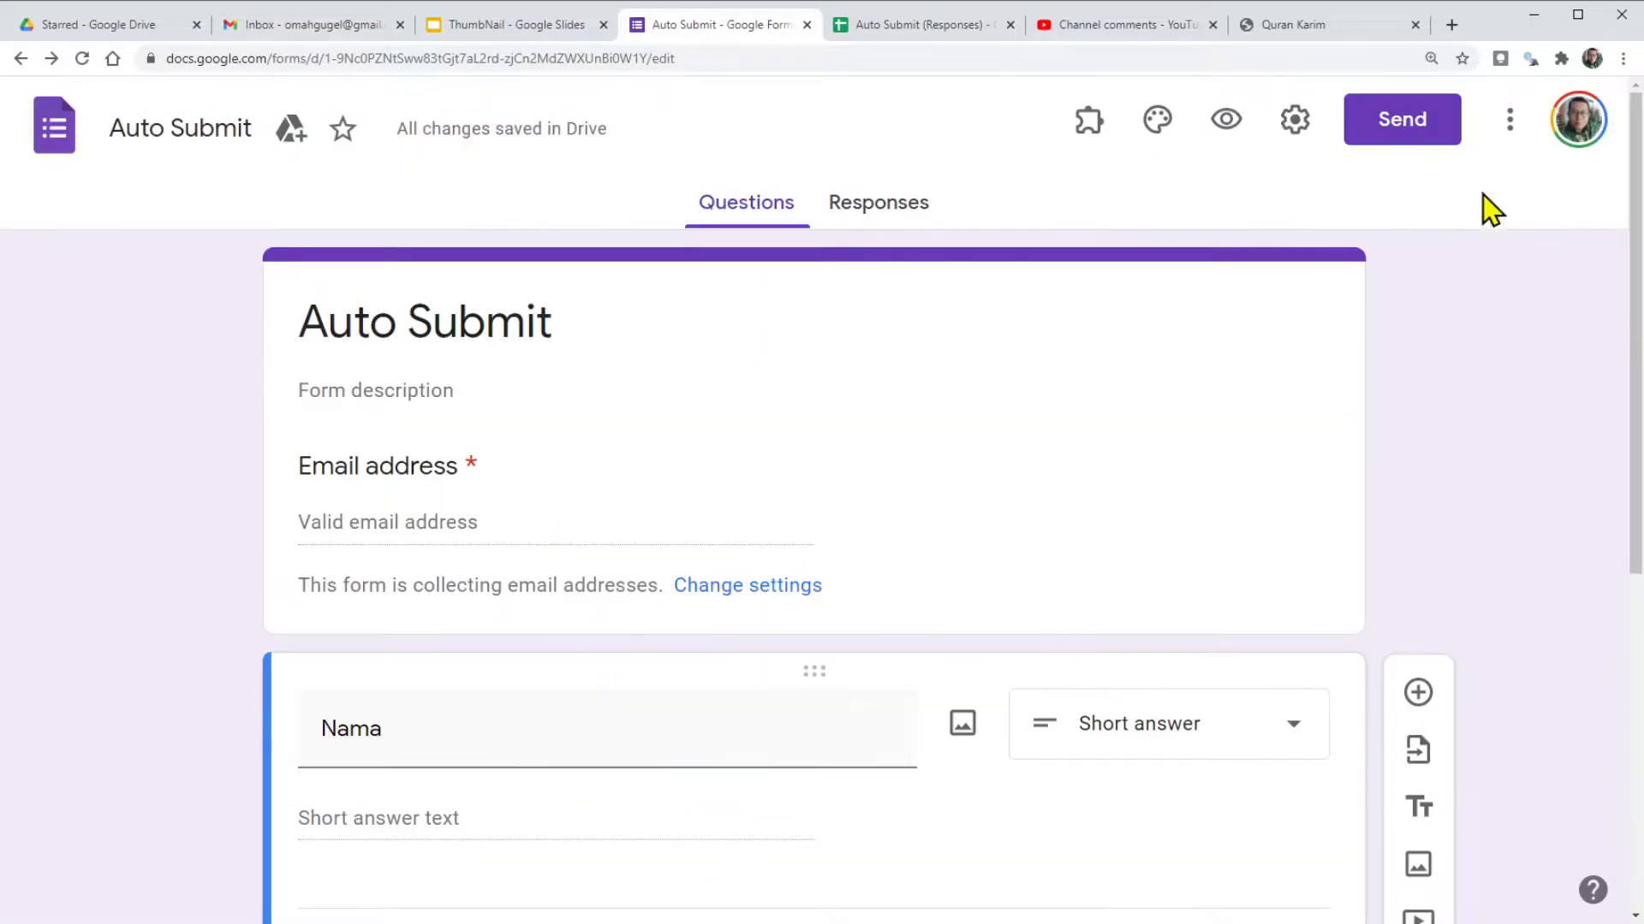
# Launch the Extended Forms add-on from the Add-ons list and open its Configure panel.
pyautogui.click(1091, 124)
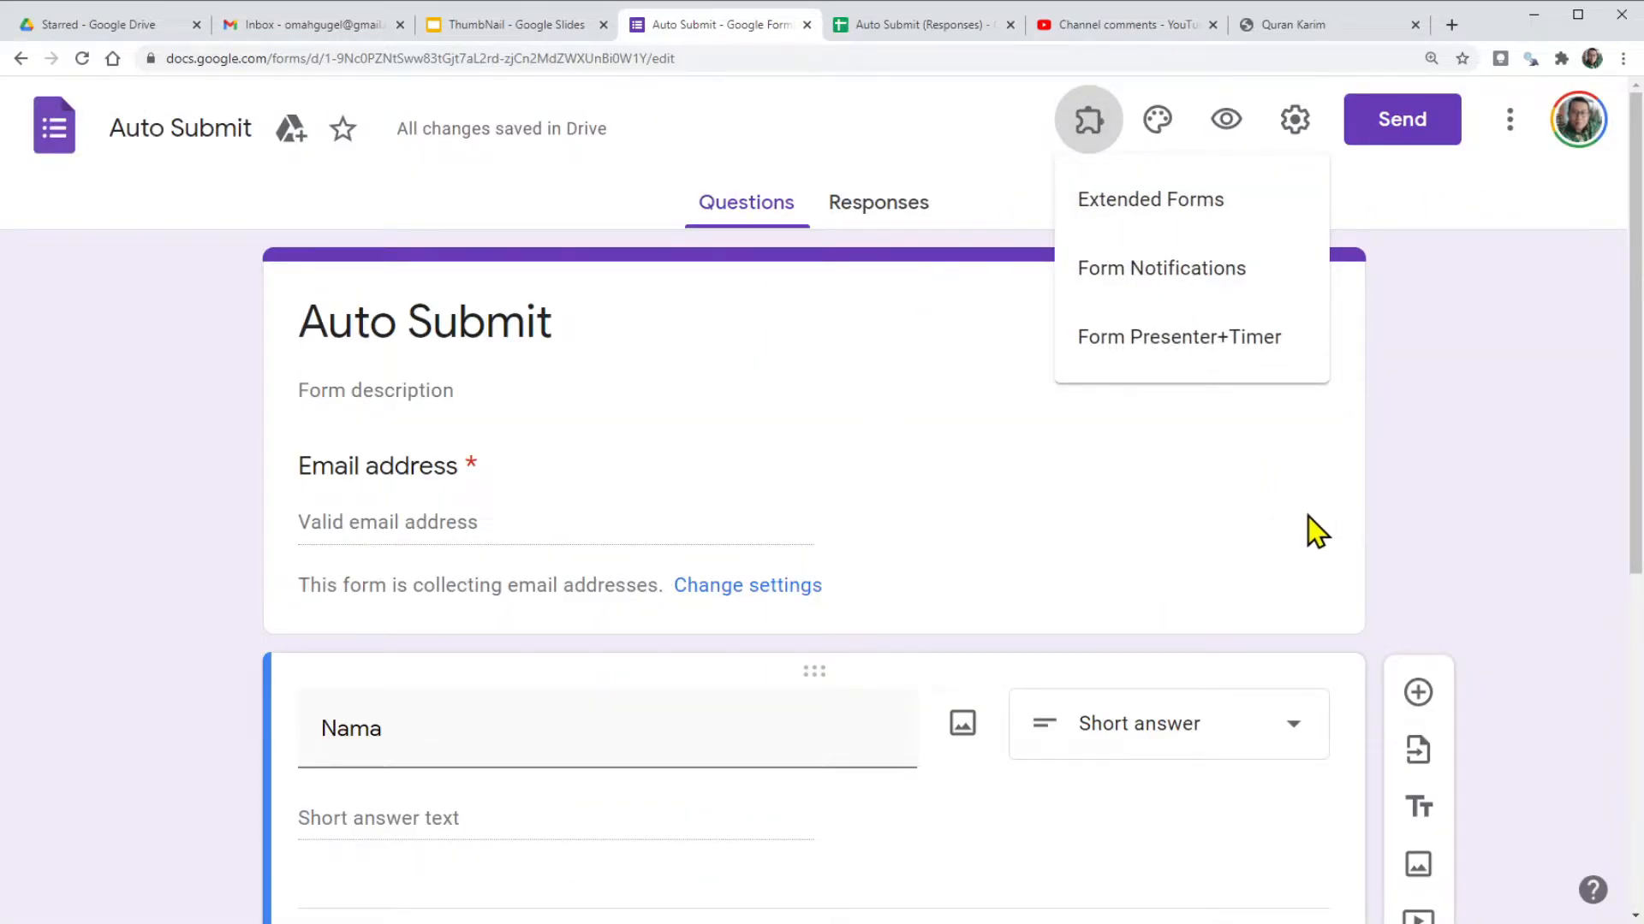
pyautogui.click(1425, 501)
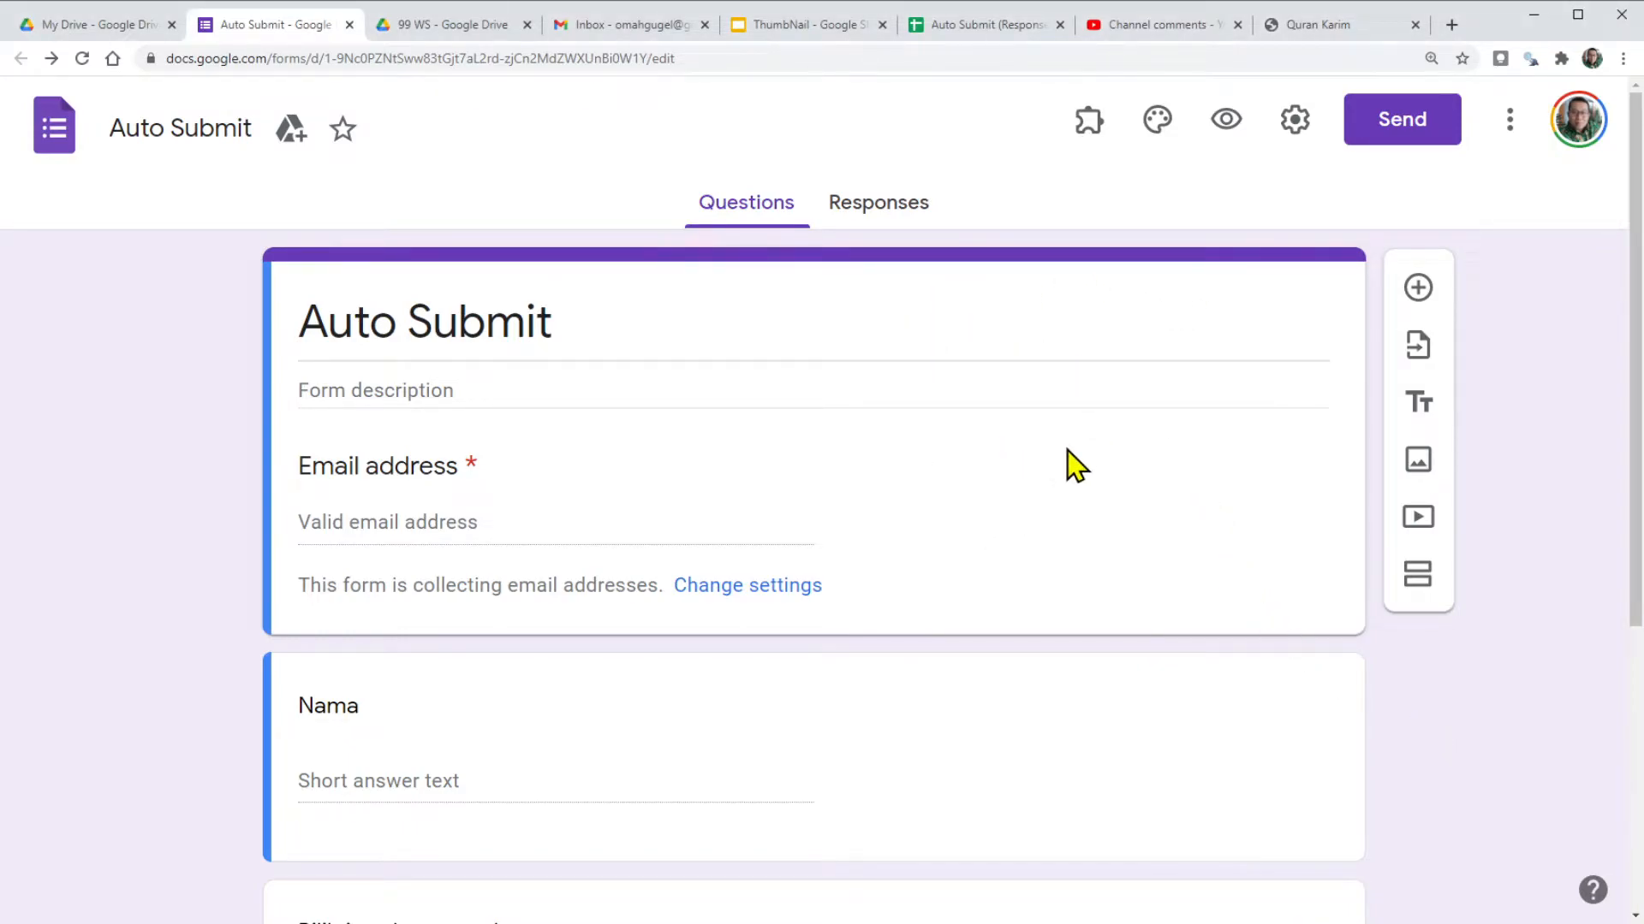
pyautogui.click(1087, 124)
pyautogui.click(1118, 205)
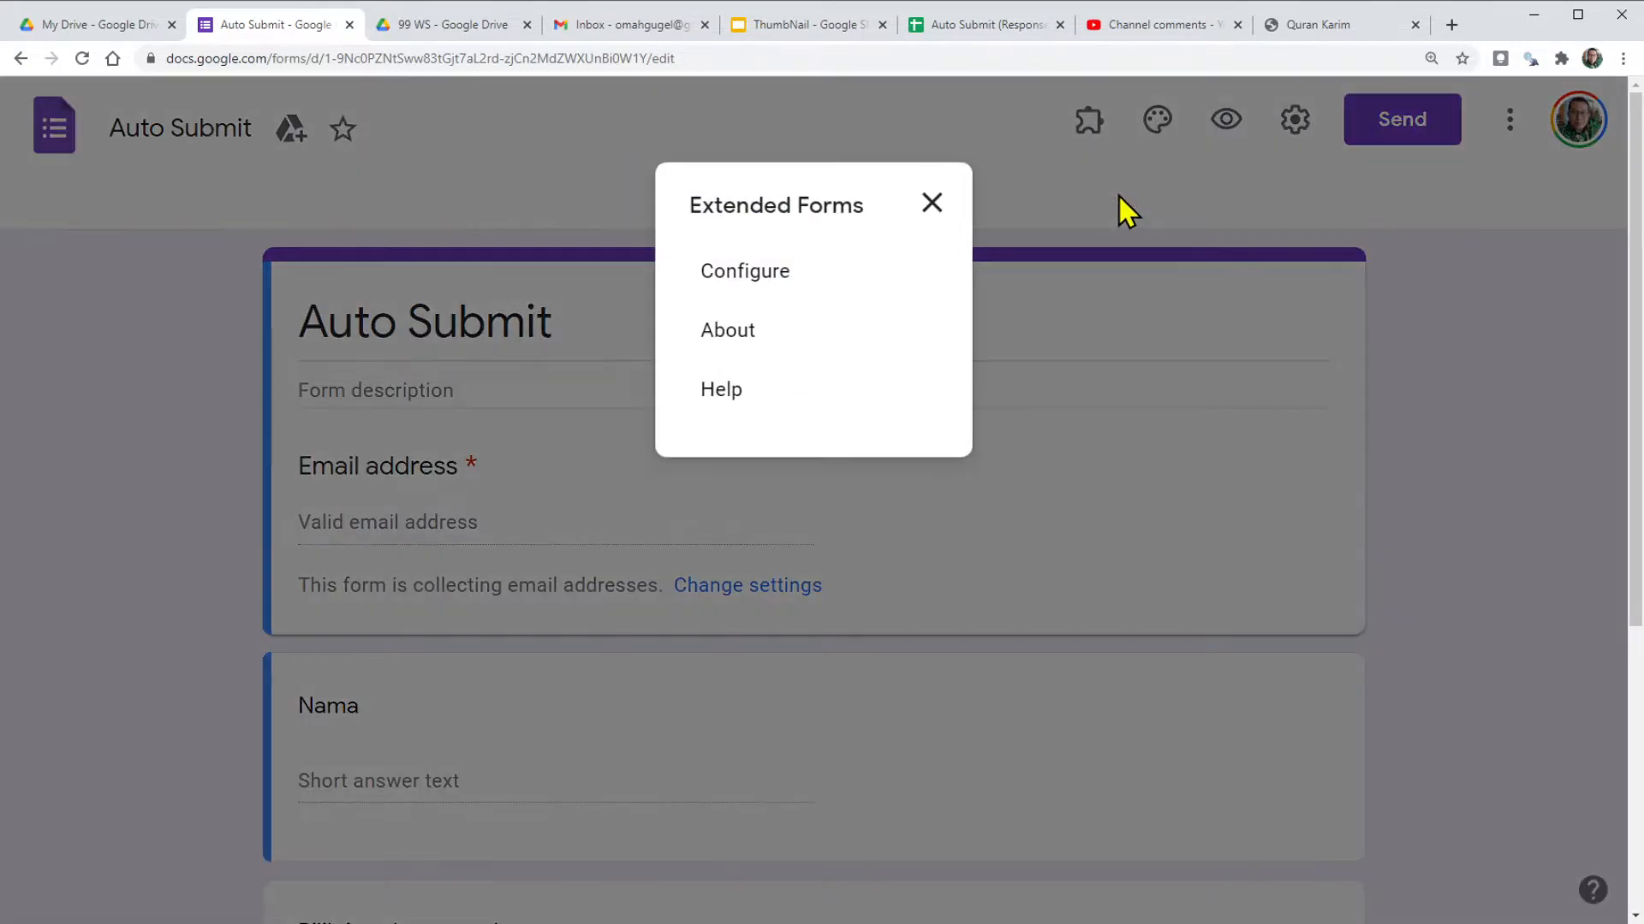
pyautogui.click(771, 285)
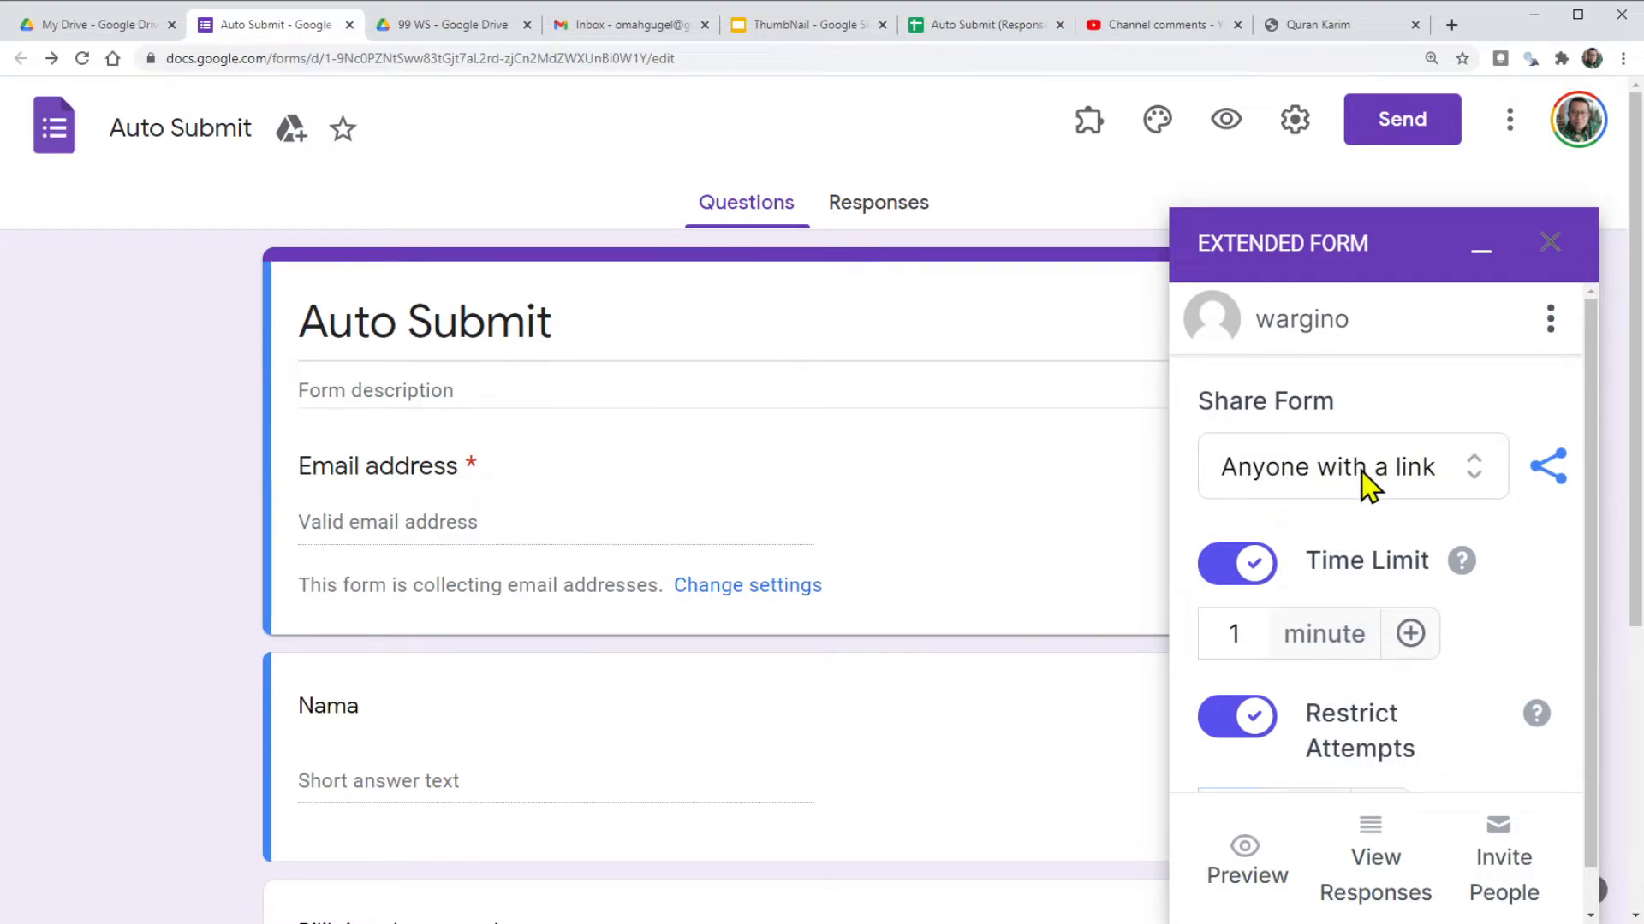
# Check the form's sharing and set Time Limit to 1 minute and Restrict Attempts to 10 times.
pyautogui.click(1410, 479)
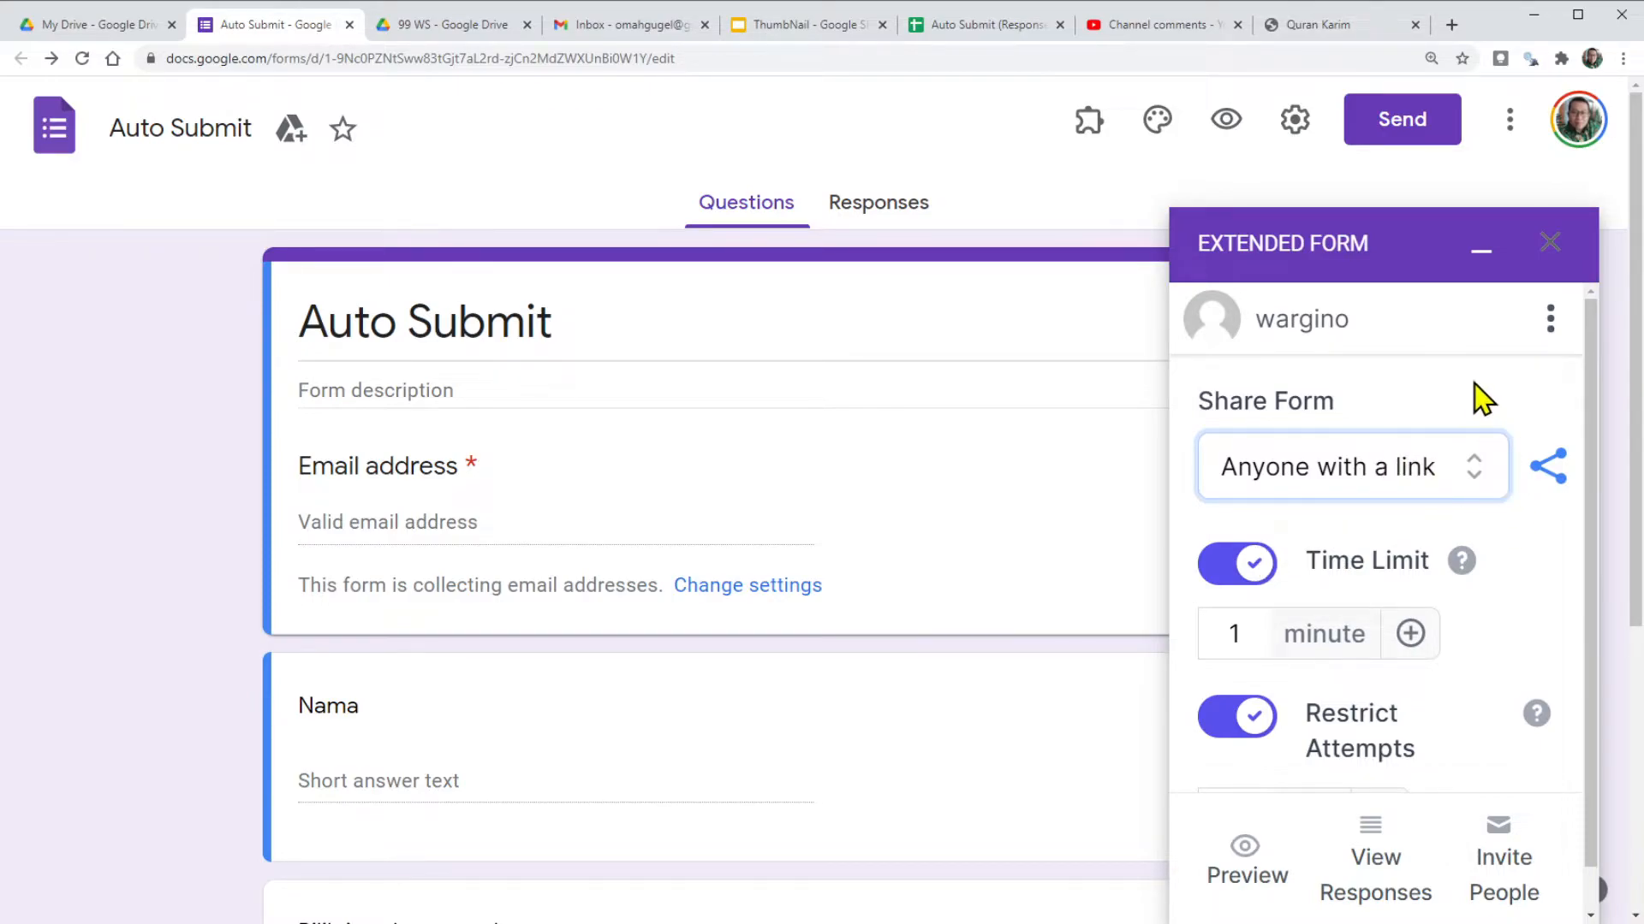
pyautogui.scroll(-1, 1348, 562)
pyautogui.scroll(-1, 1345, 555)
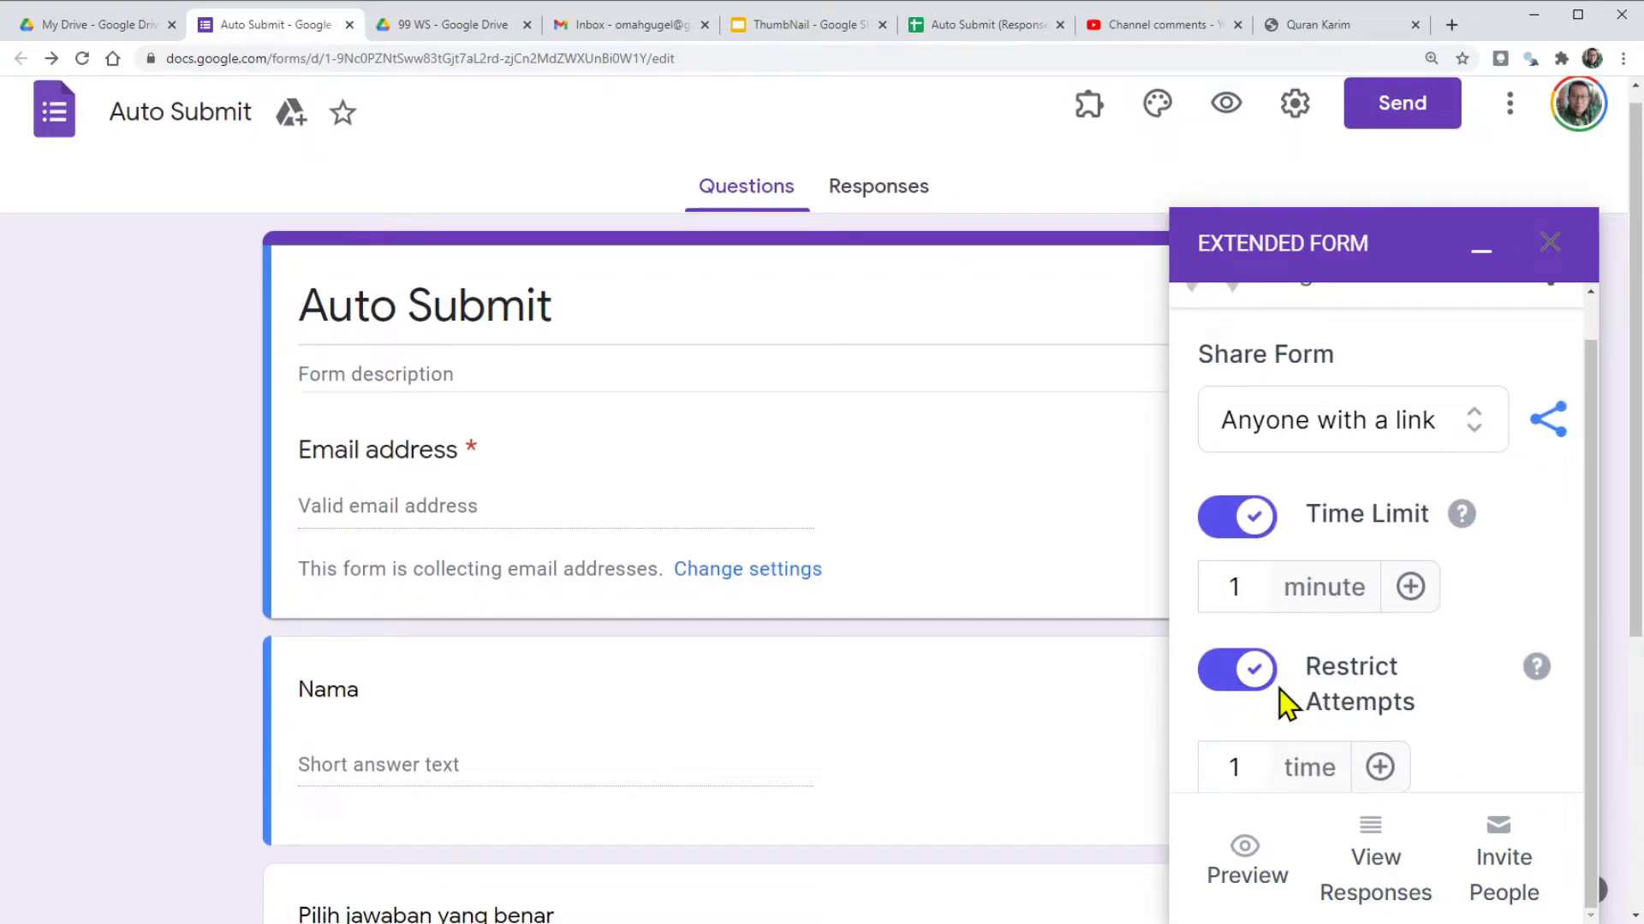
pyautogui.click(1380, 768)
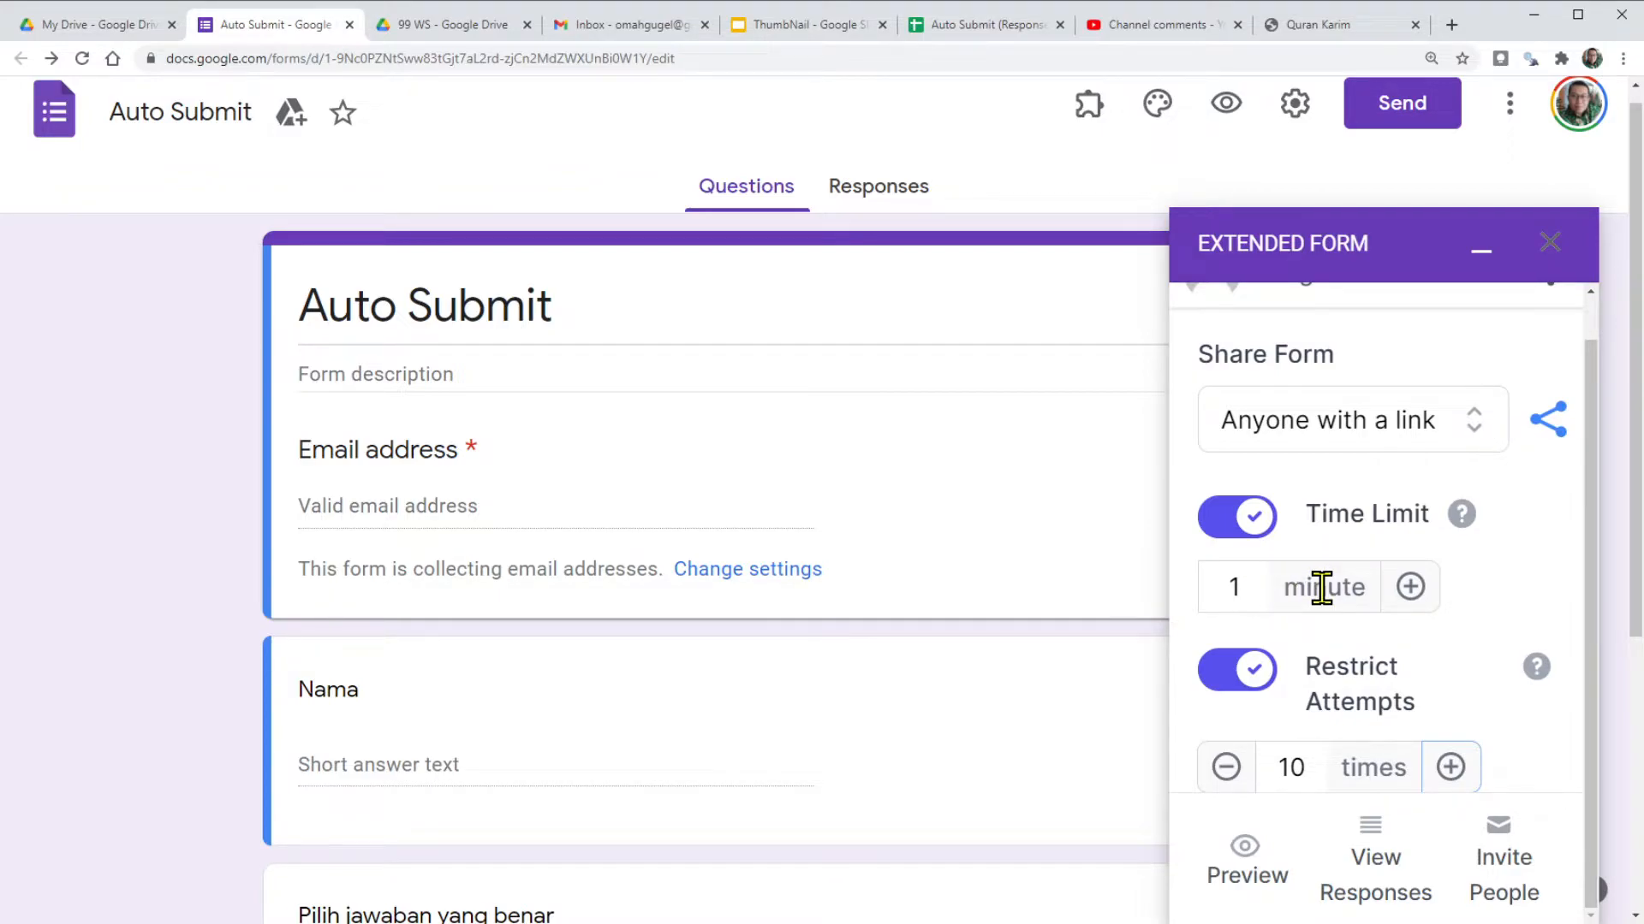
pyautogui.moveTo(1456, 531)
pyautogui.scroll(-5, 1404, 862)
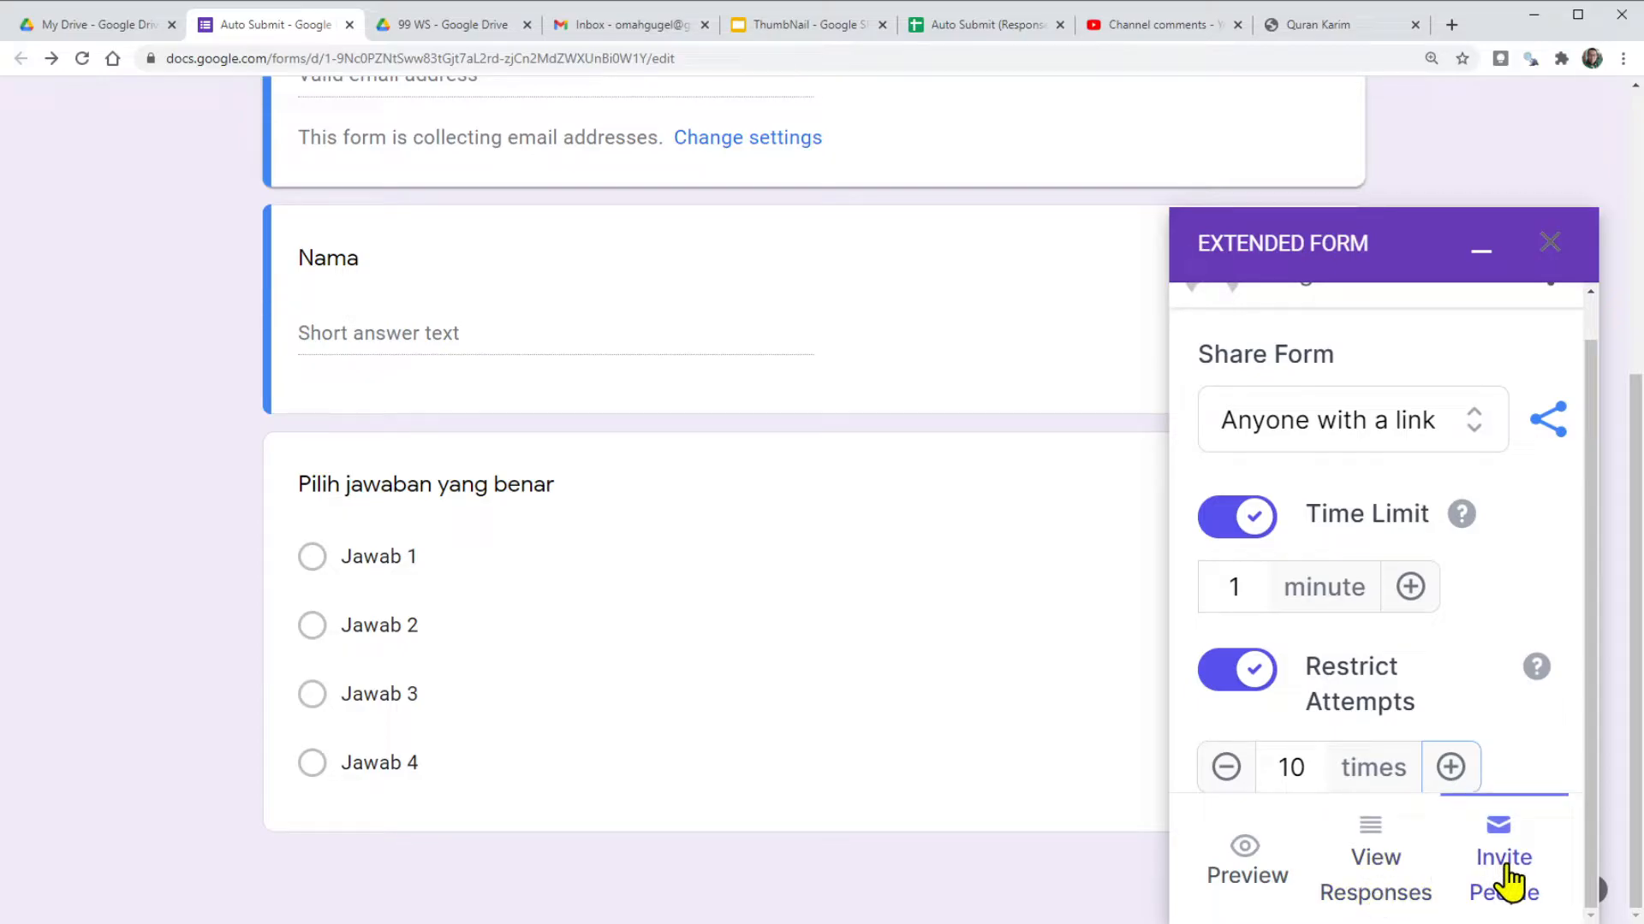
pyautogui.scroll(4, 1113, 796)
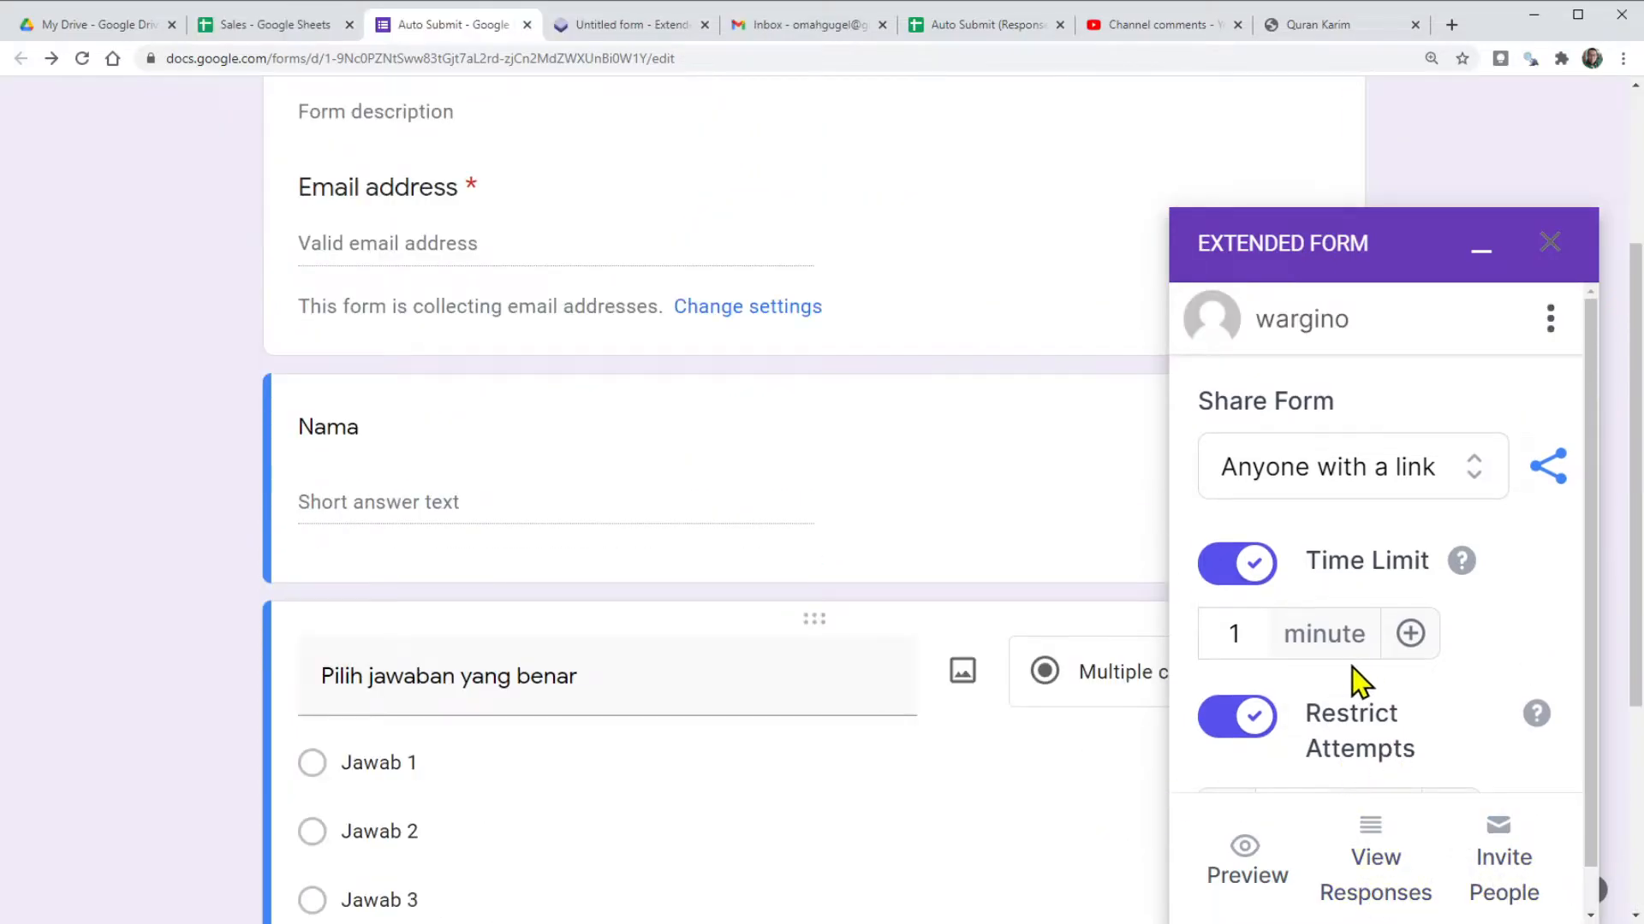
pyautogui.scroll(-2, 1357, 682)
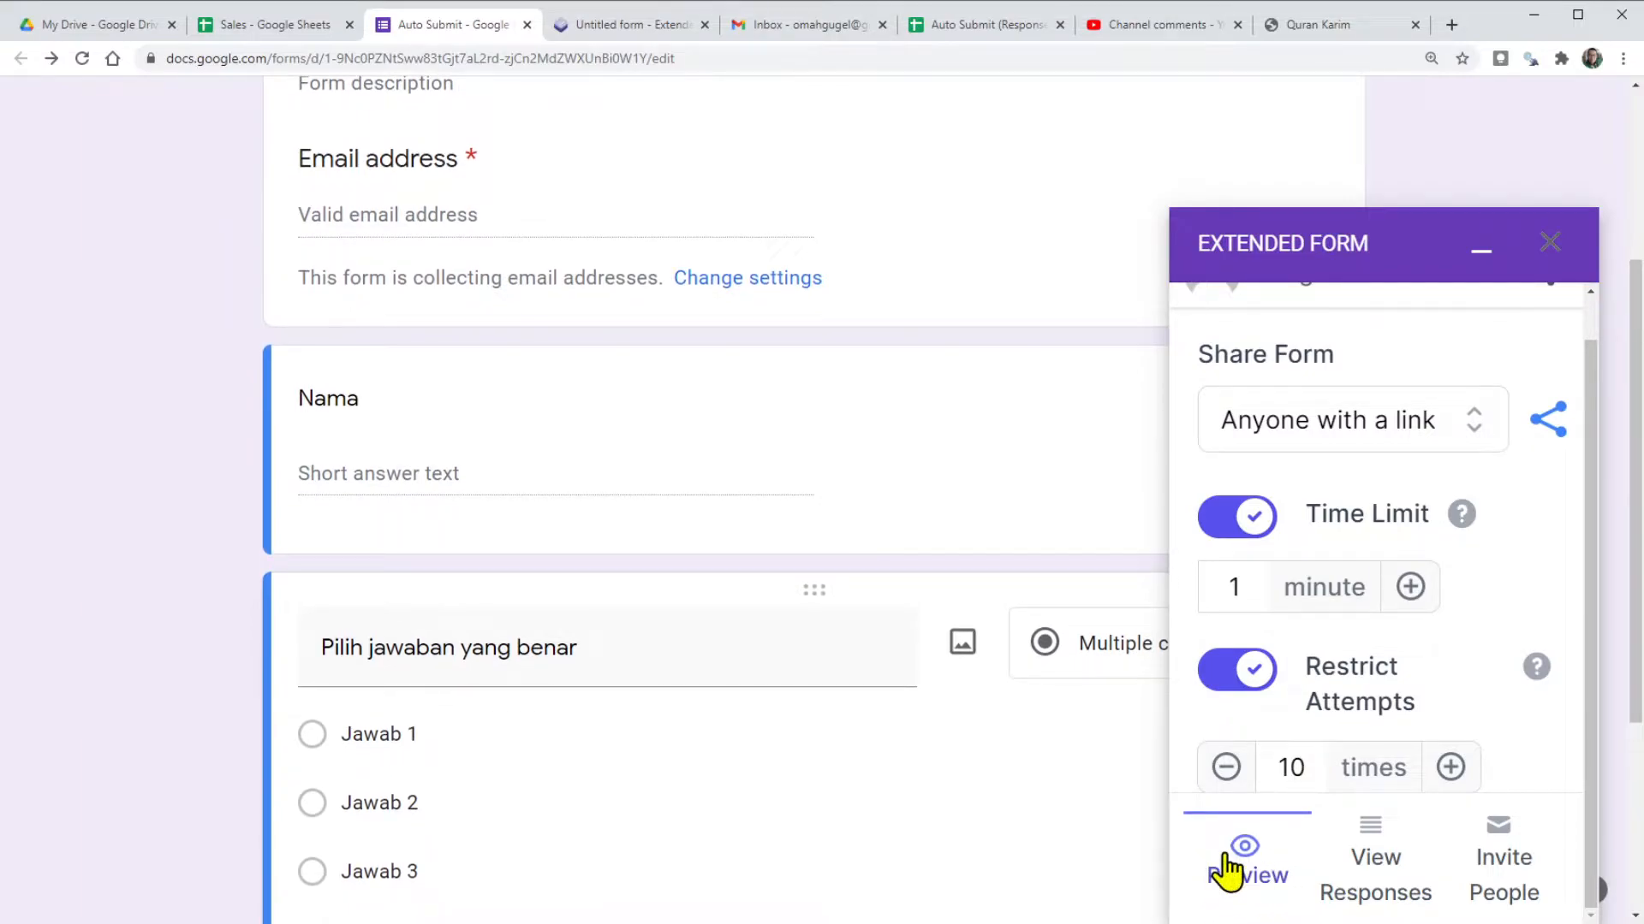
# Preview the timed Auto Submit form and start the 1-minute test.
pyautogui.click(1247, 851)
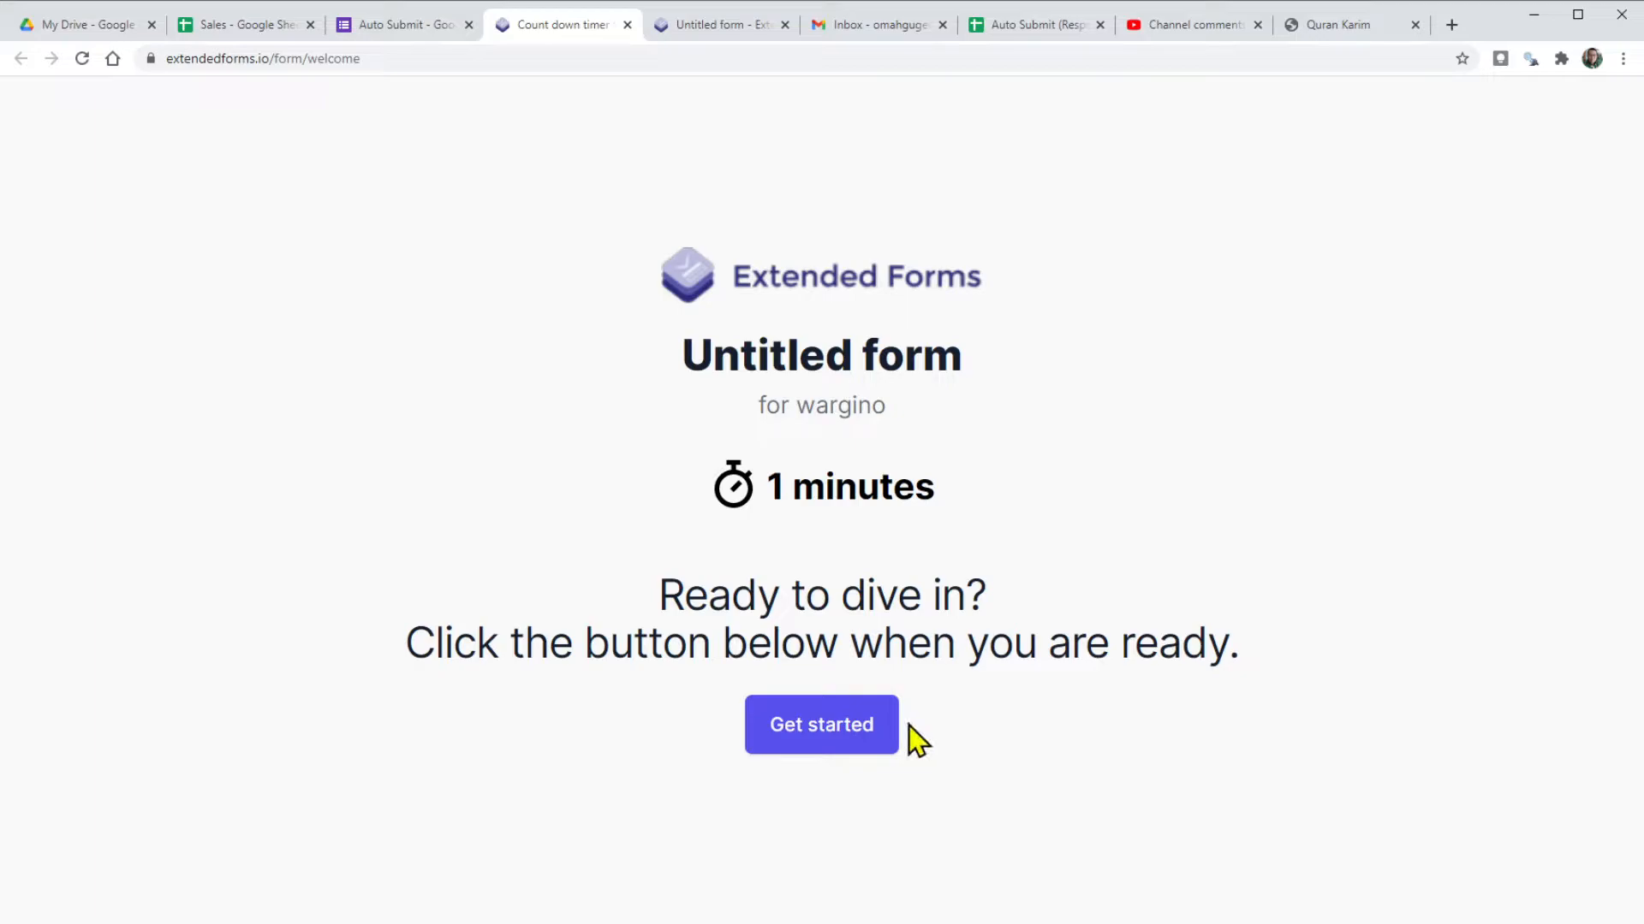
pyautogui.click(815, 741)
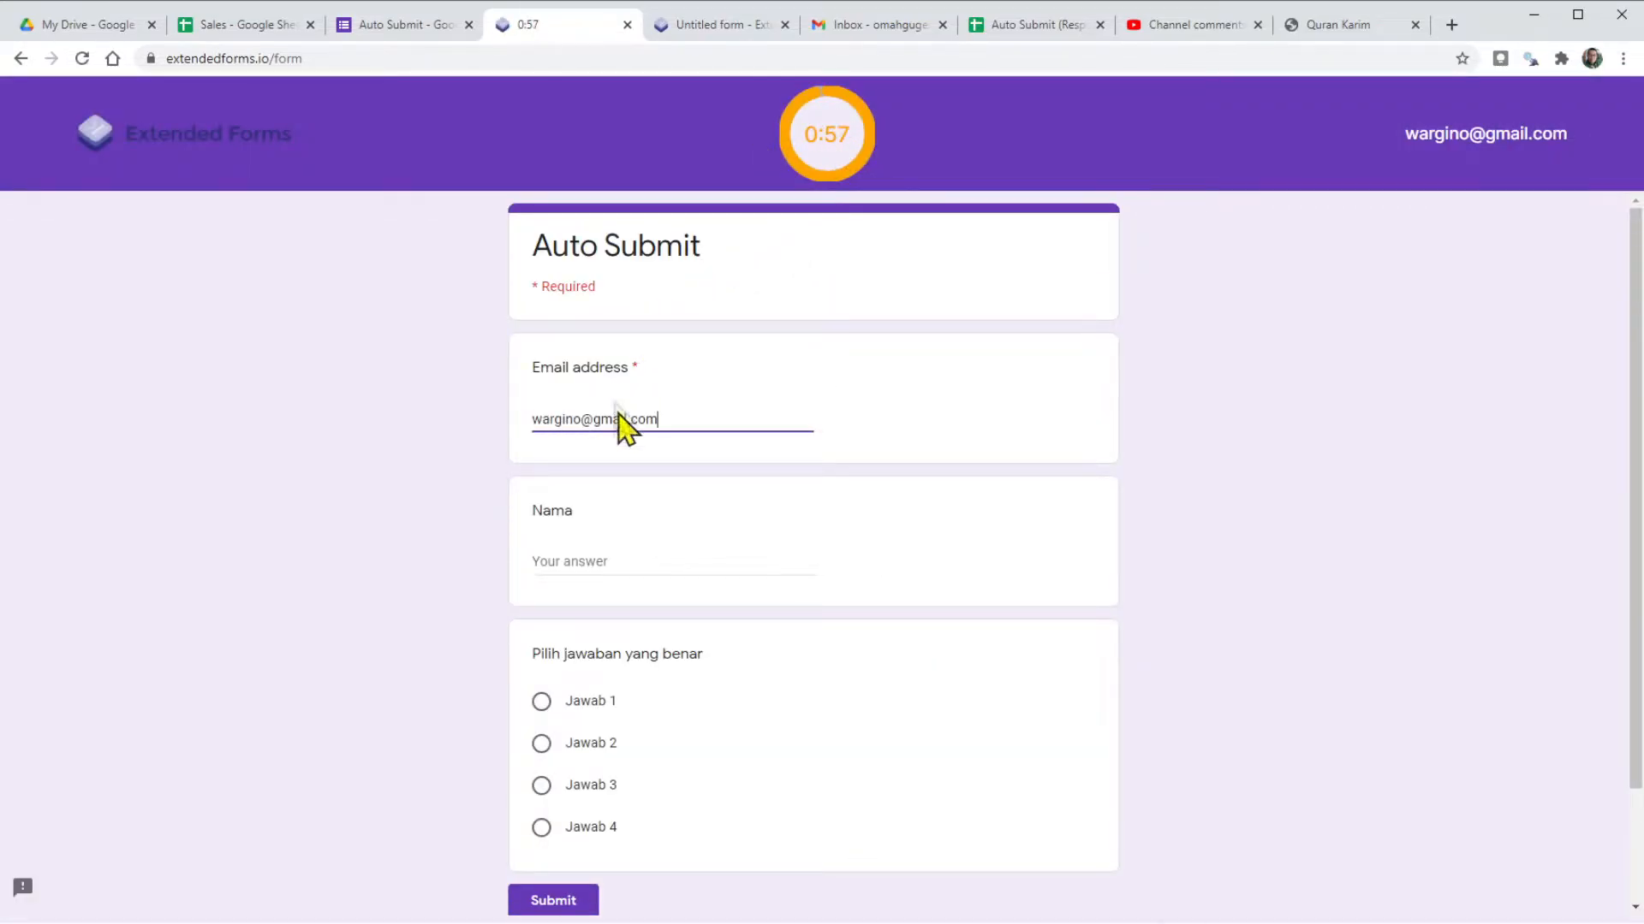
# Answer Nama with 'Siswa Pintar', choose Jawab 2, and wait for the timer to auto-submit.
pyautogui.click(605, 567)
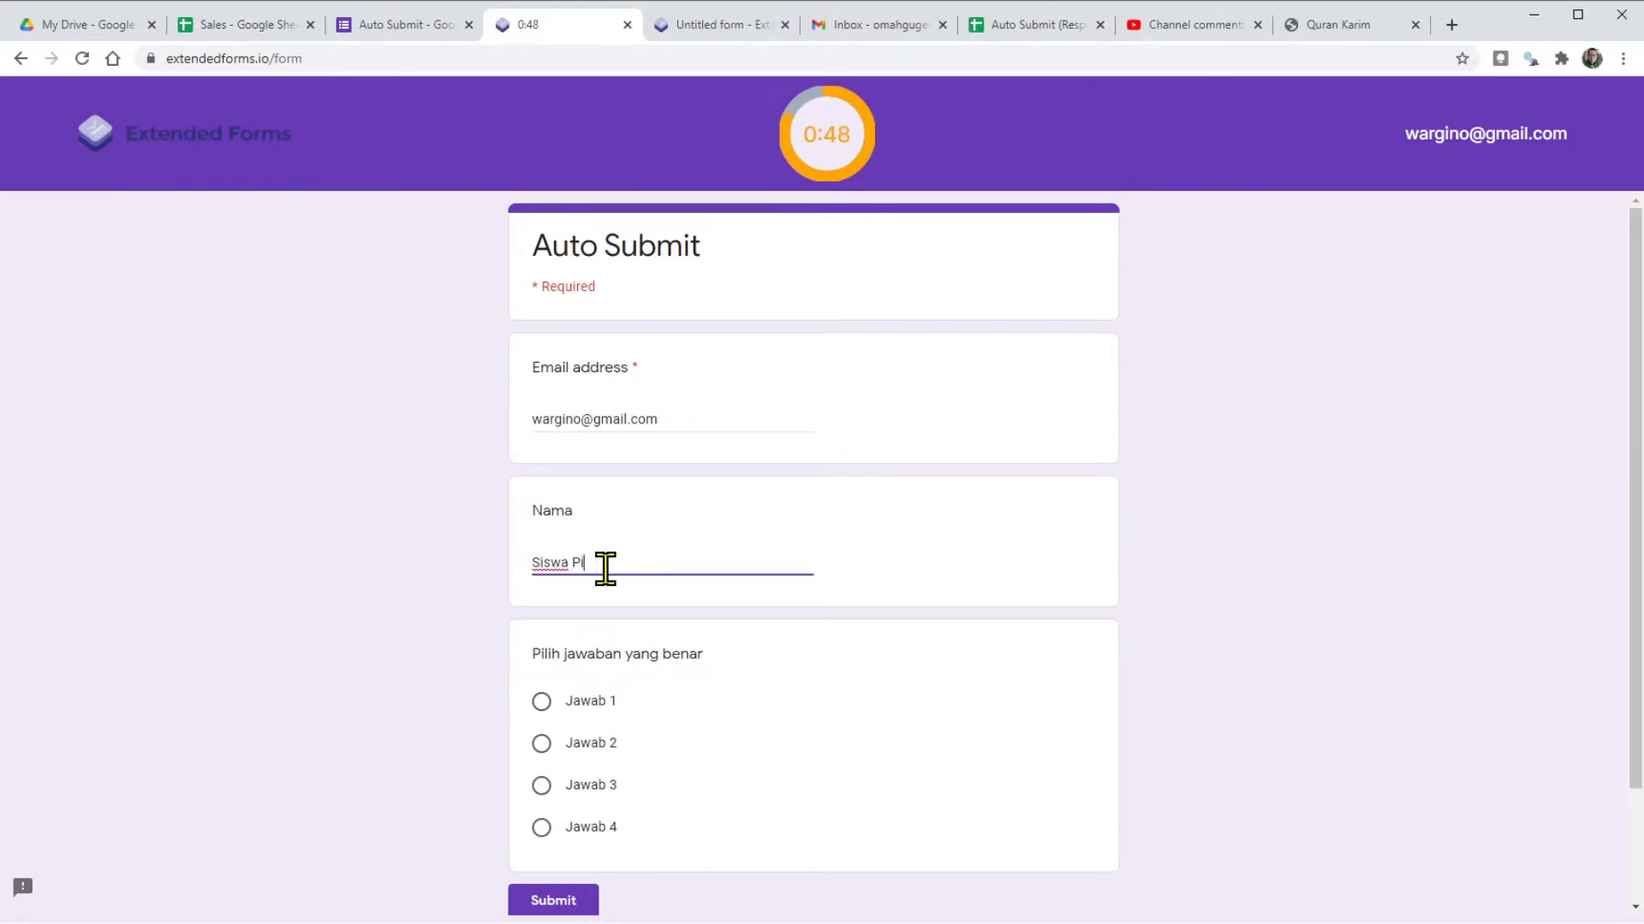
pyautogui.write('Siswa Pintar')
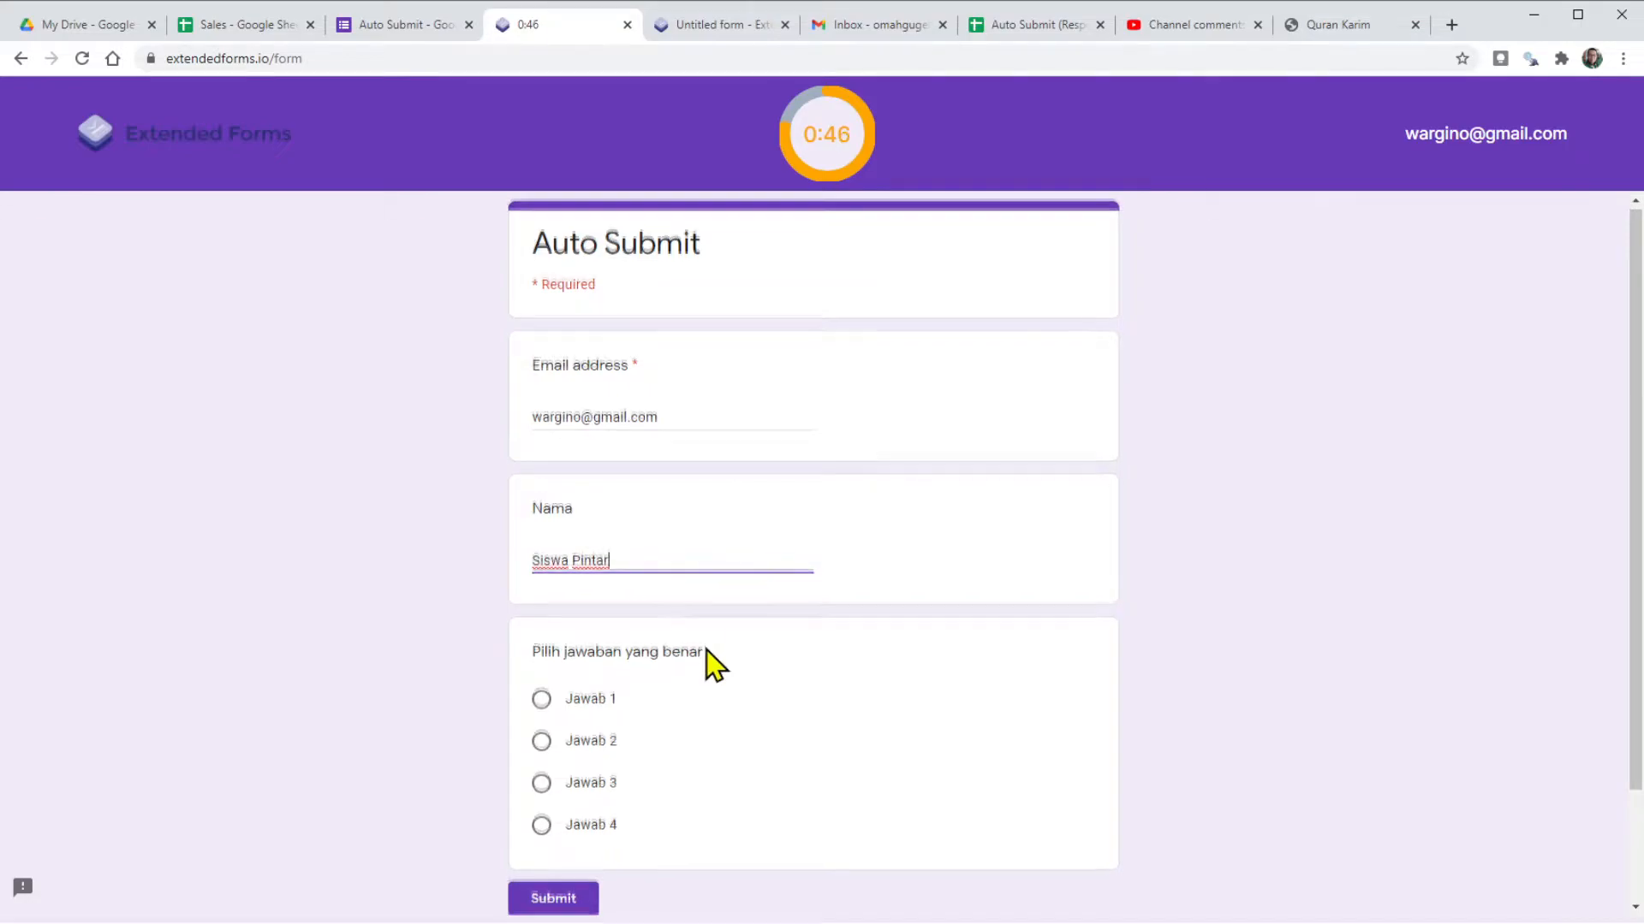
pyautogui.scroll(-2, 715, 666)
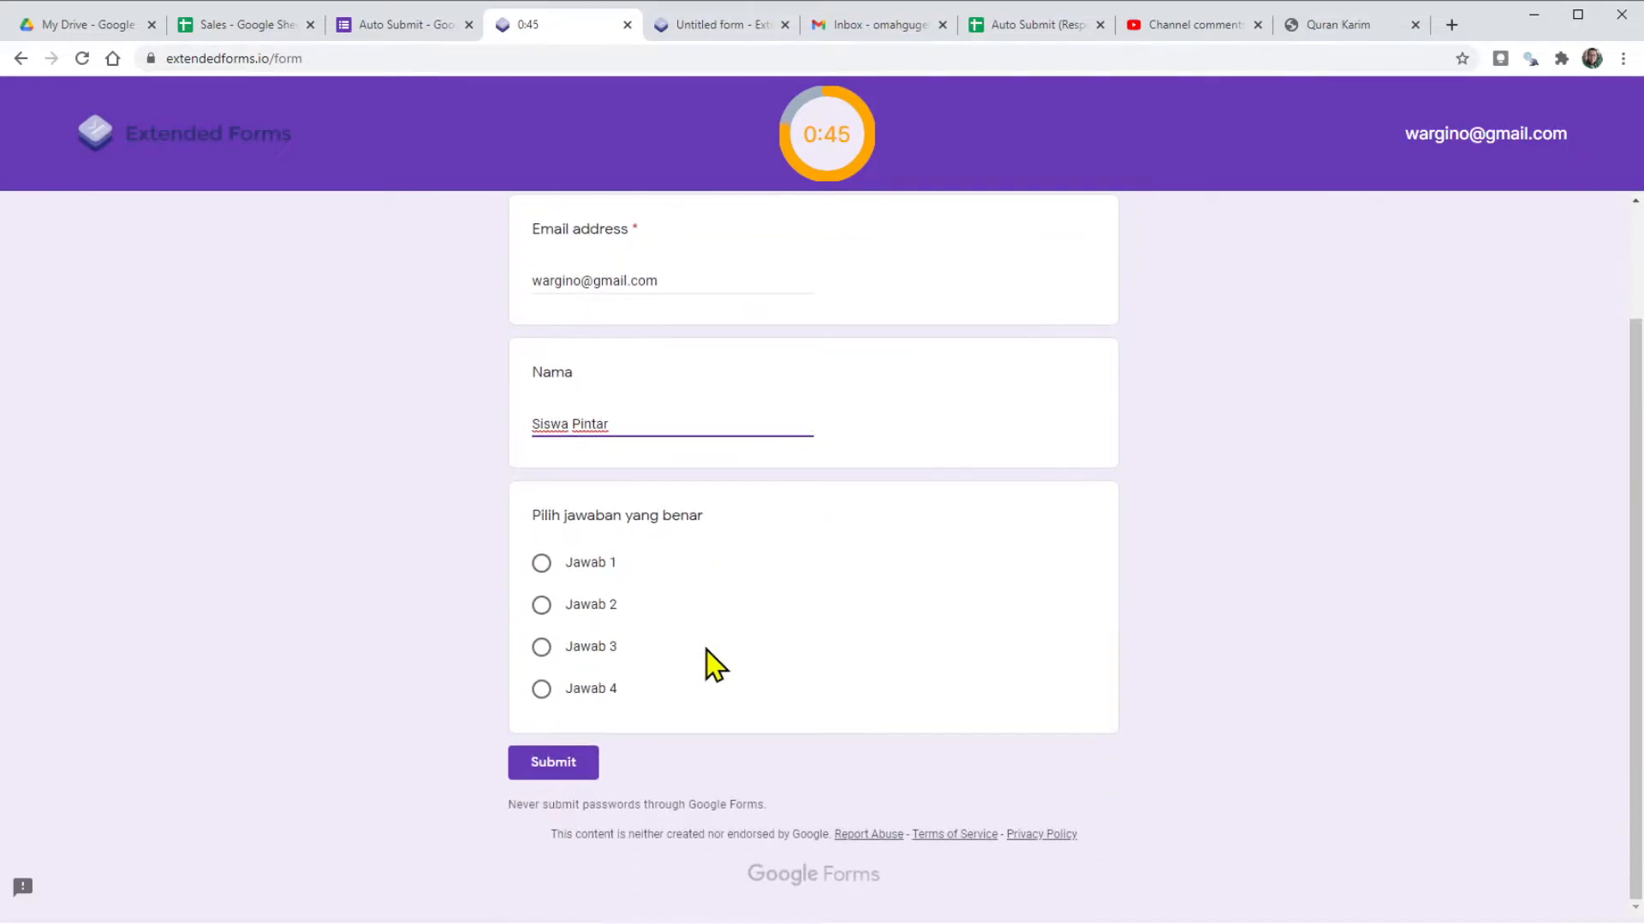
pyautogui.click(541, 608)
pyautogui.scroll(2, 856, 613)
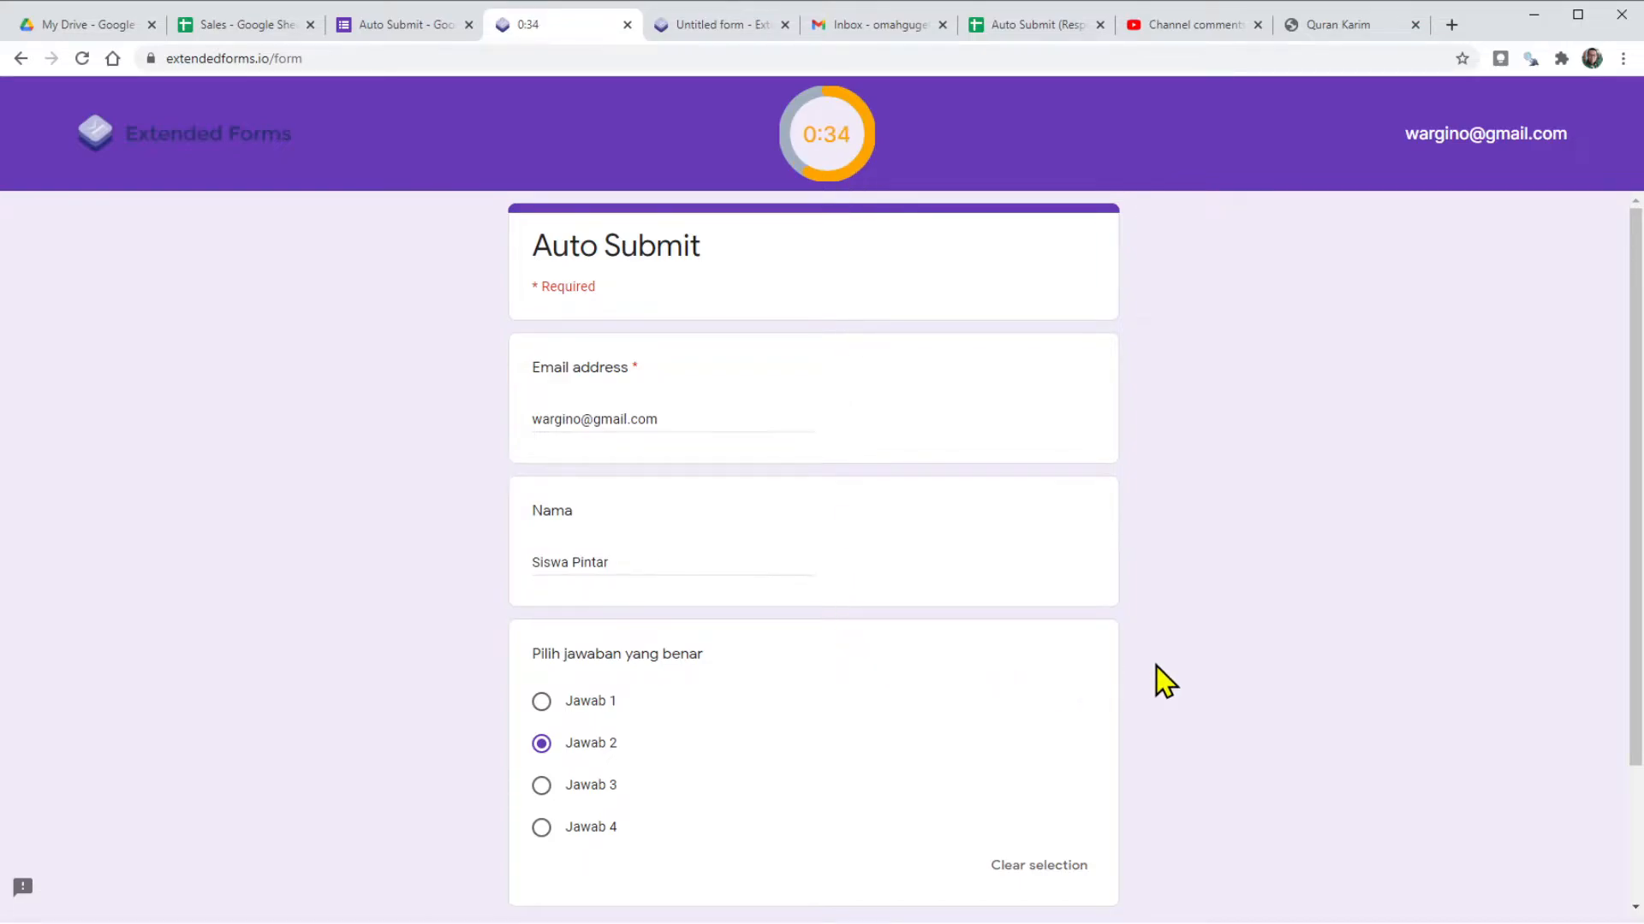
pyautogui.scroll(-2, 1158, 681)
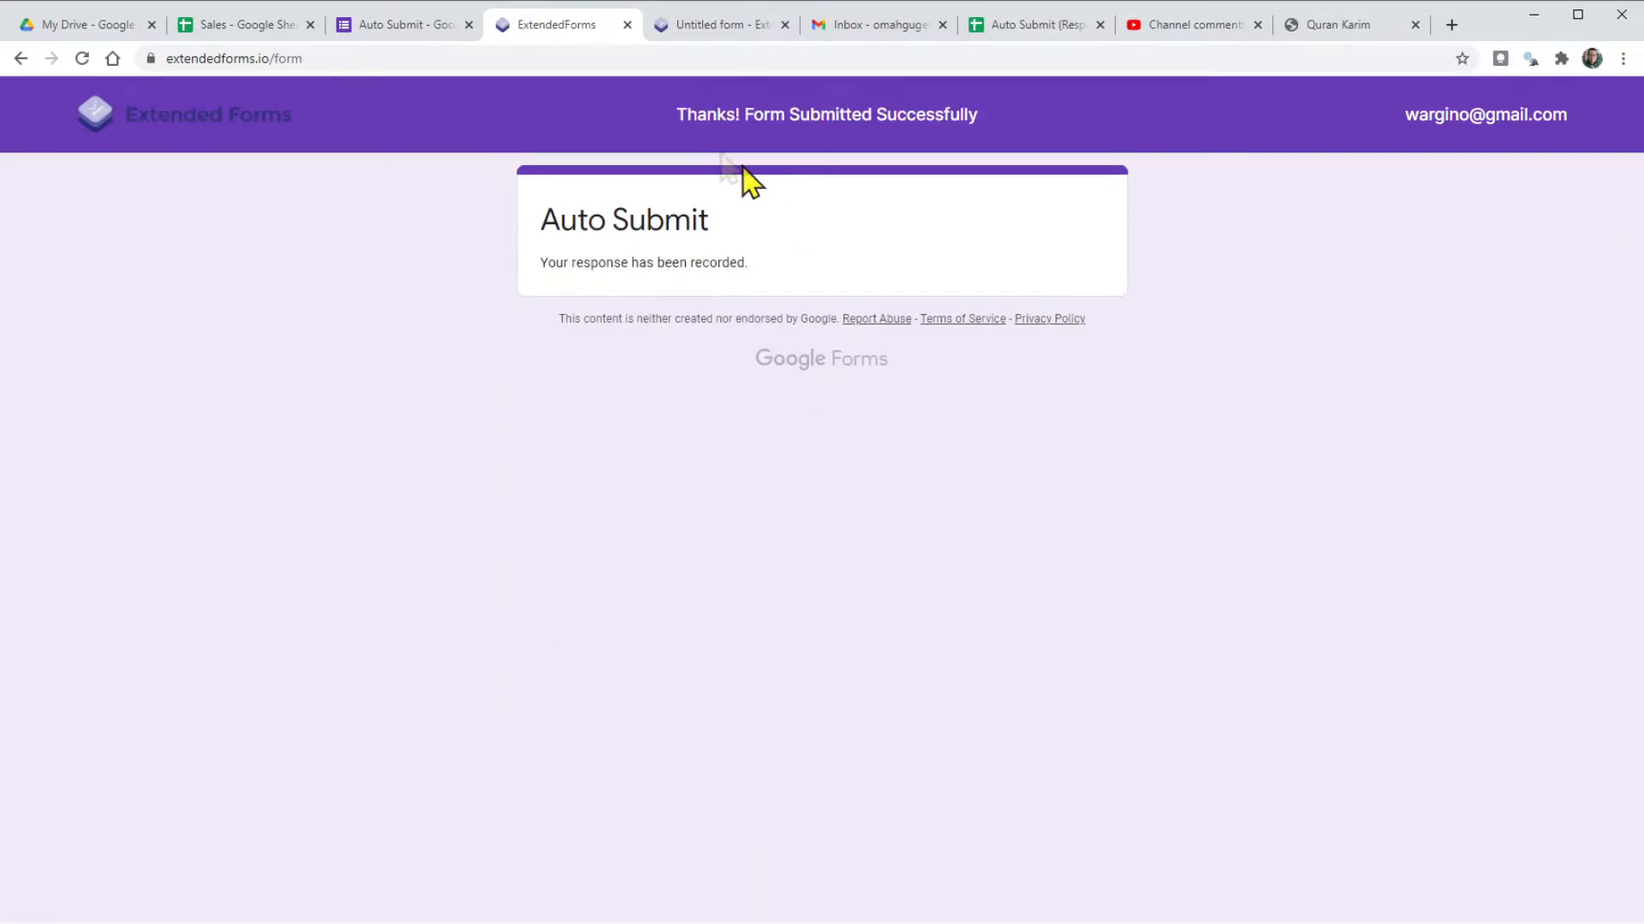
# Open the Auto Submit Responses summary showing Siswa Pintar and 100% Jawab 2.
pyautogui.click(382, 24)
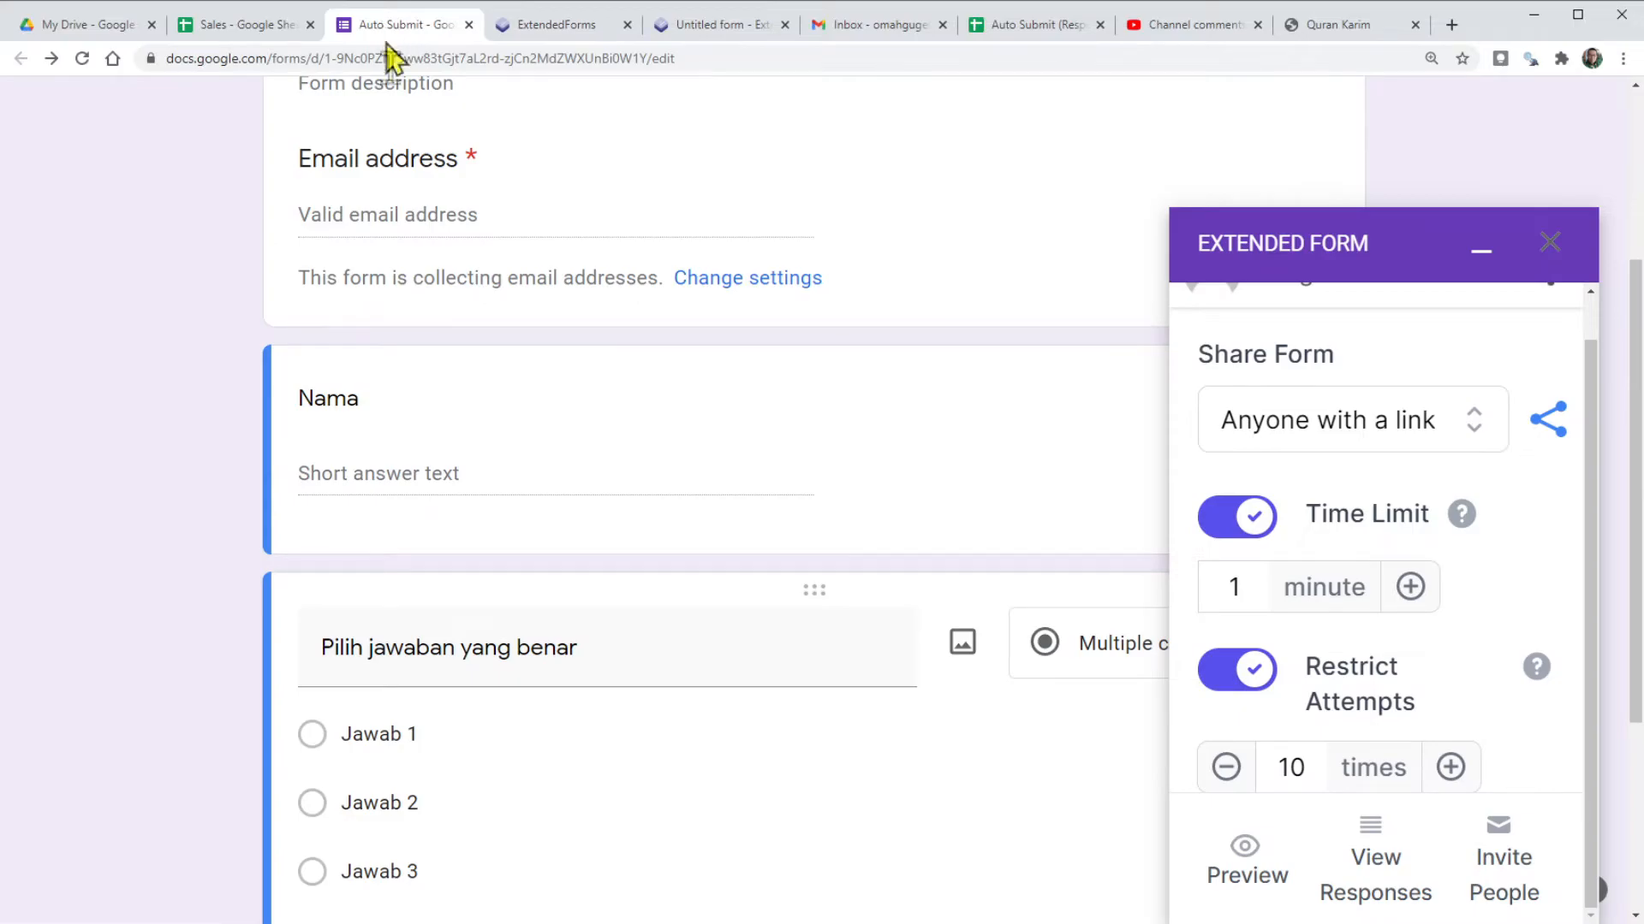
pyautogui.scroll(4, 569, 356)
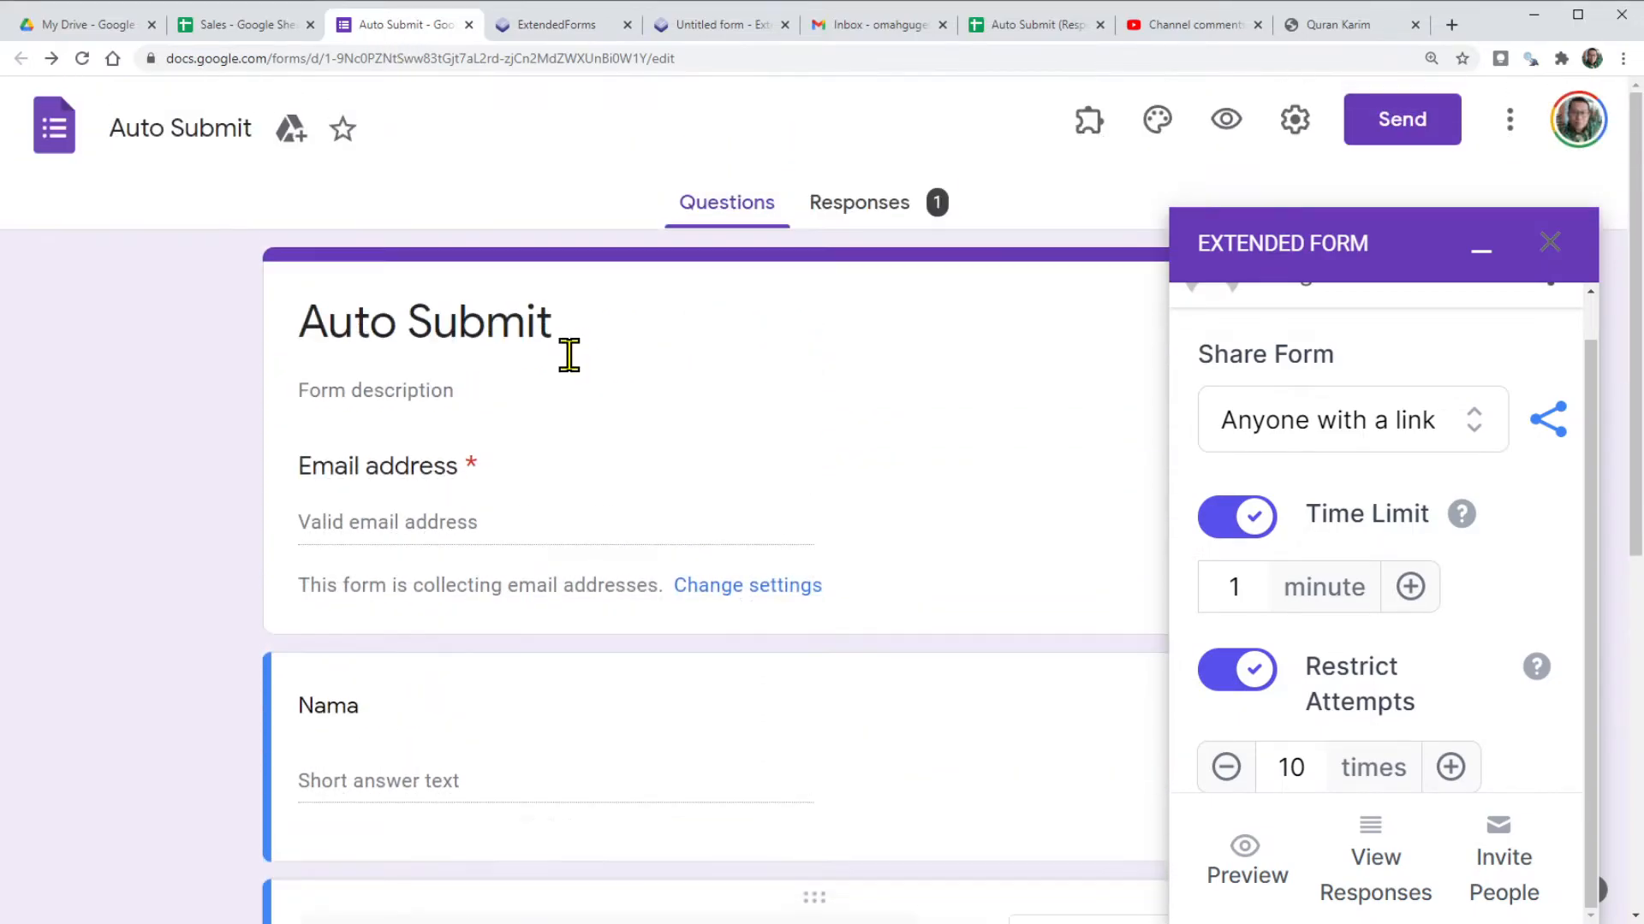
pyautogui.click(888, 220)
pyautogui.scroll(-8, 531, 621)
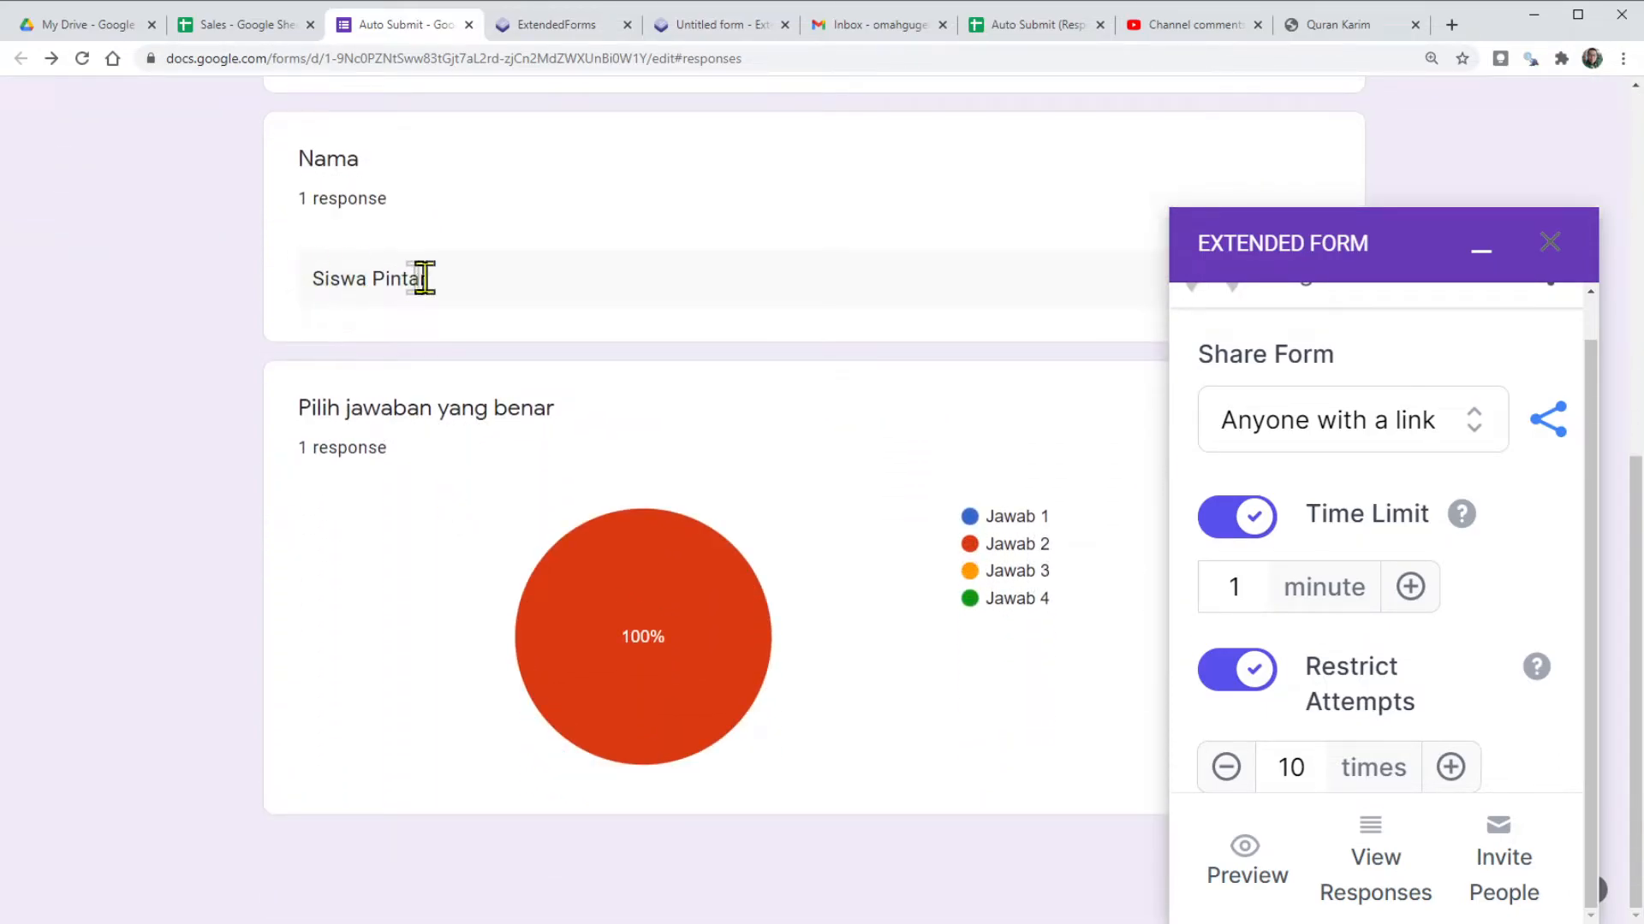
# Inspect row 2 of the responses sheet: timestamp, respondent email, Siswa Pintar, Jawab 2.
pyautogui.click(1032, 34)
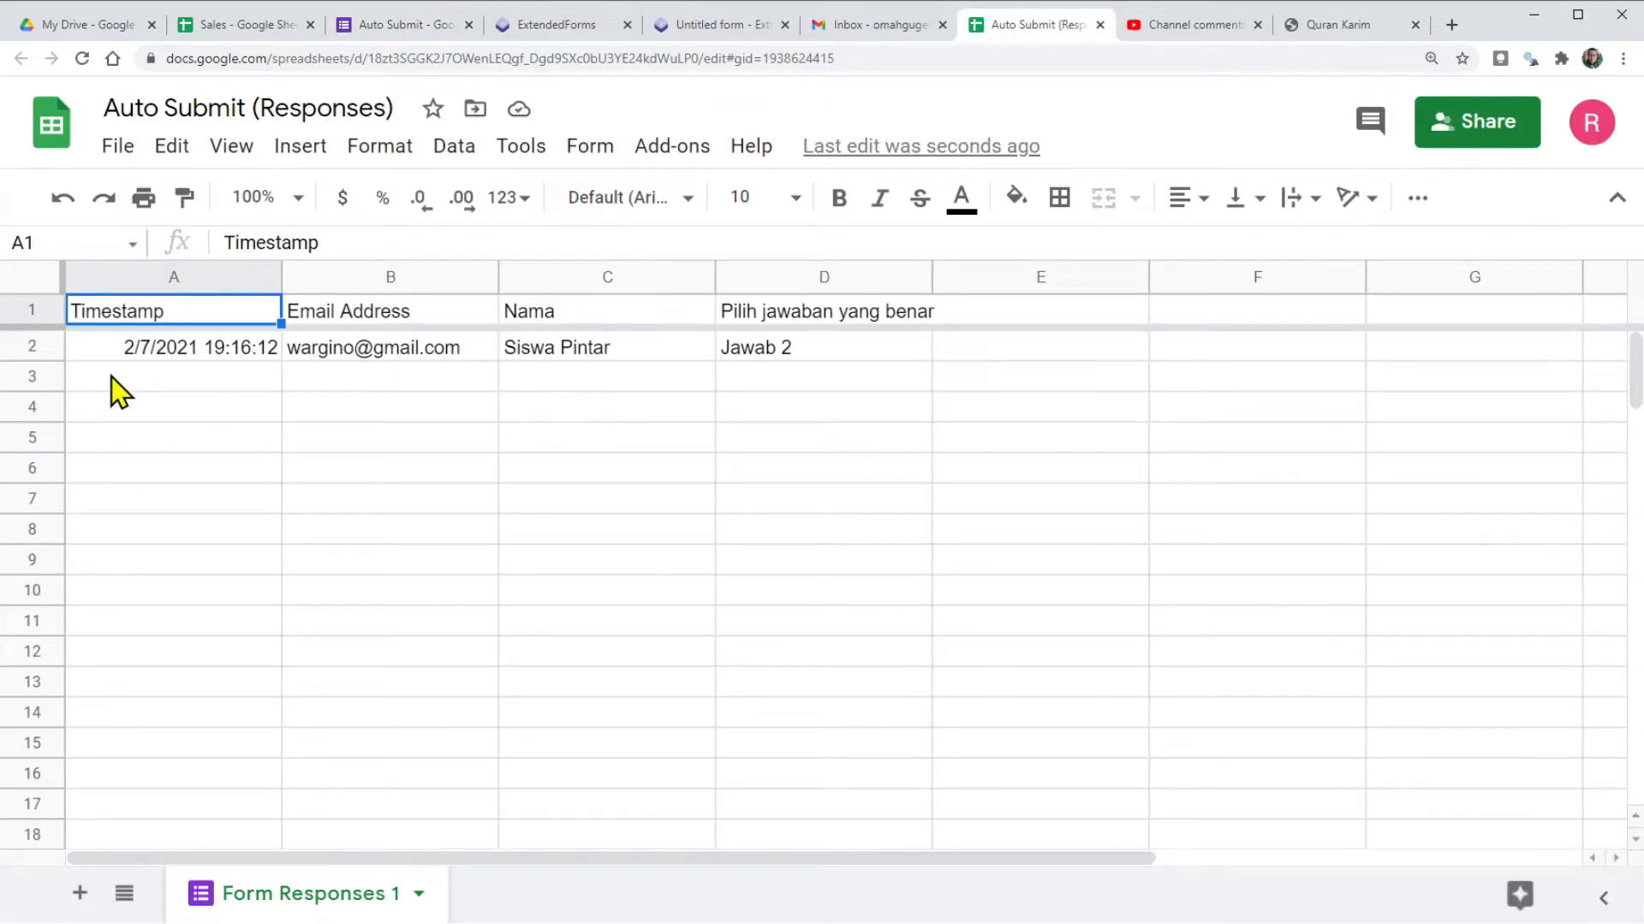
pyautogui.click(185, 348)
pyautogui.click(377, 351)
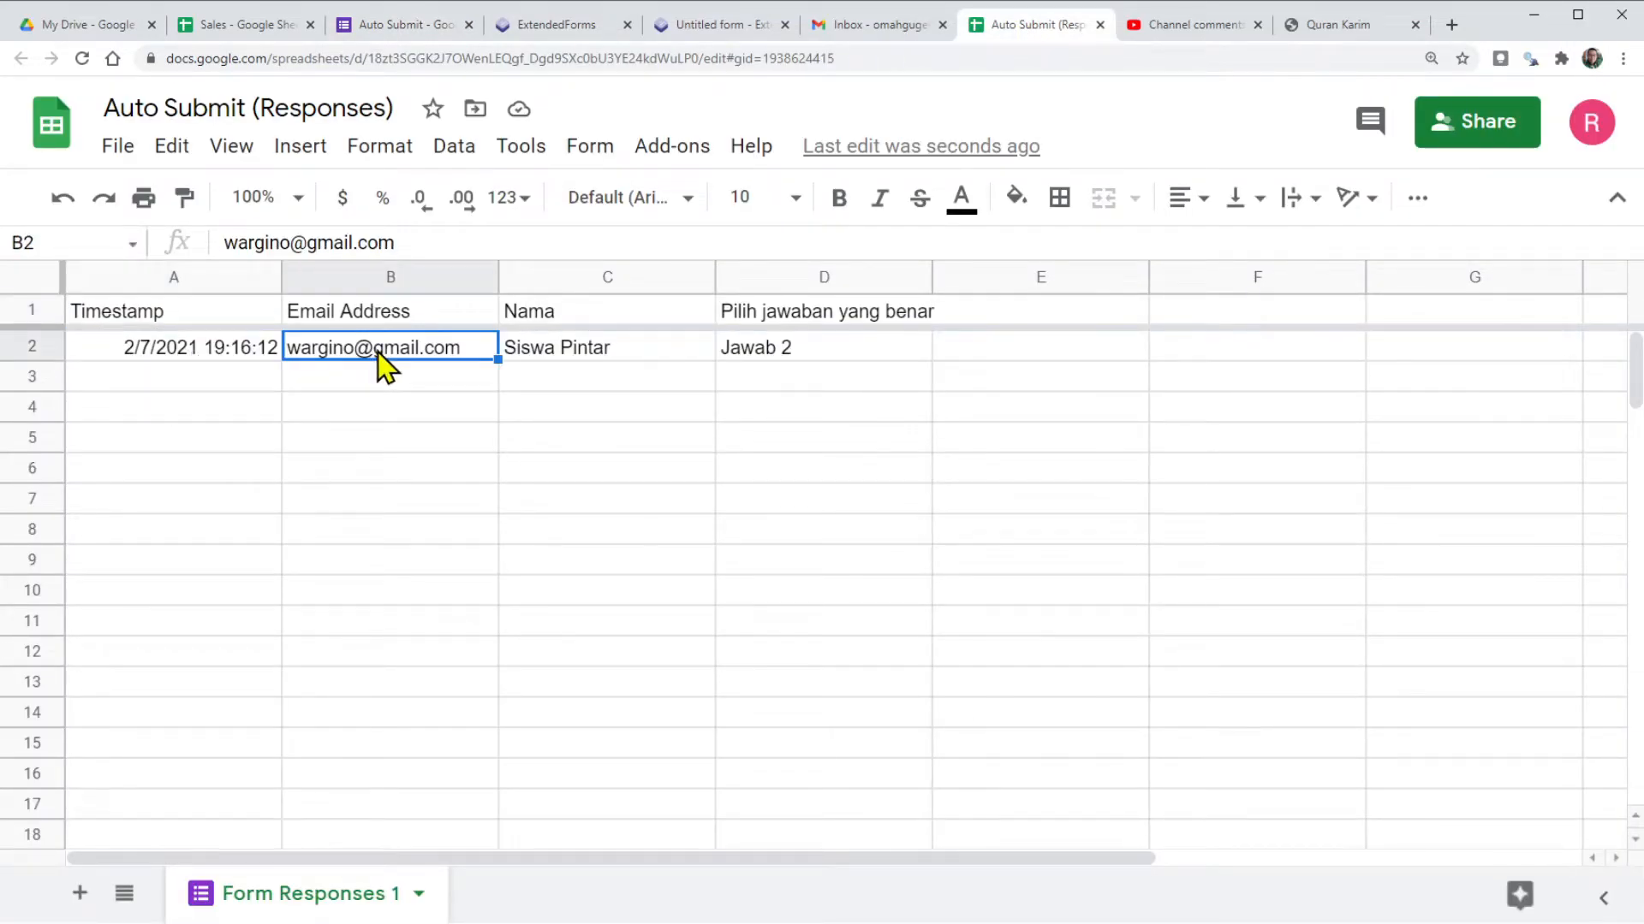
pyautogui.click(585, 359)
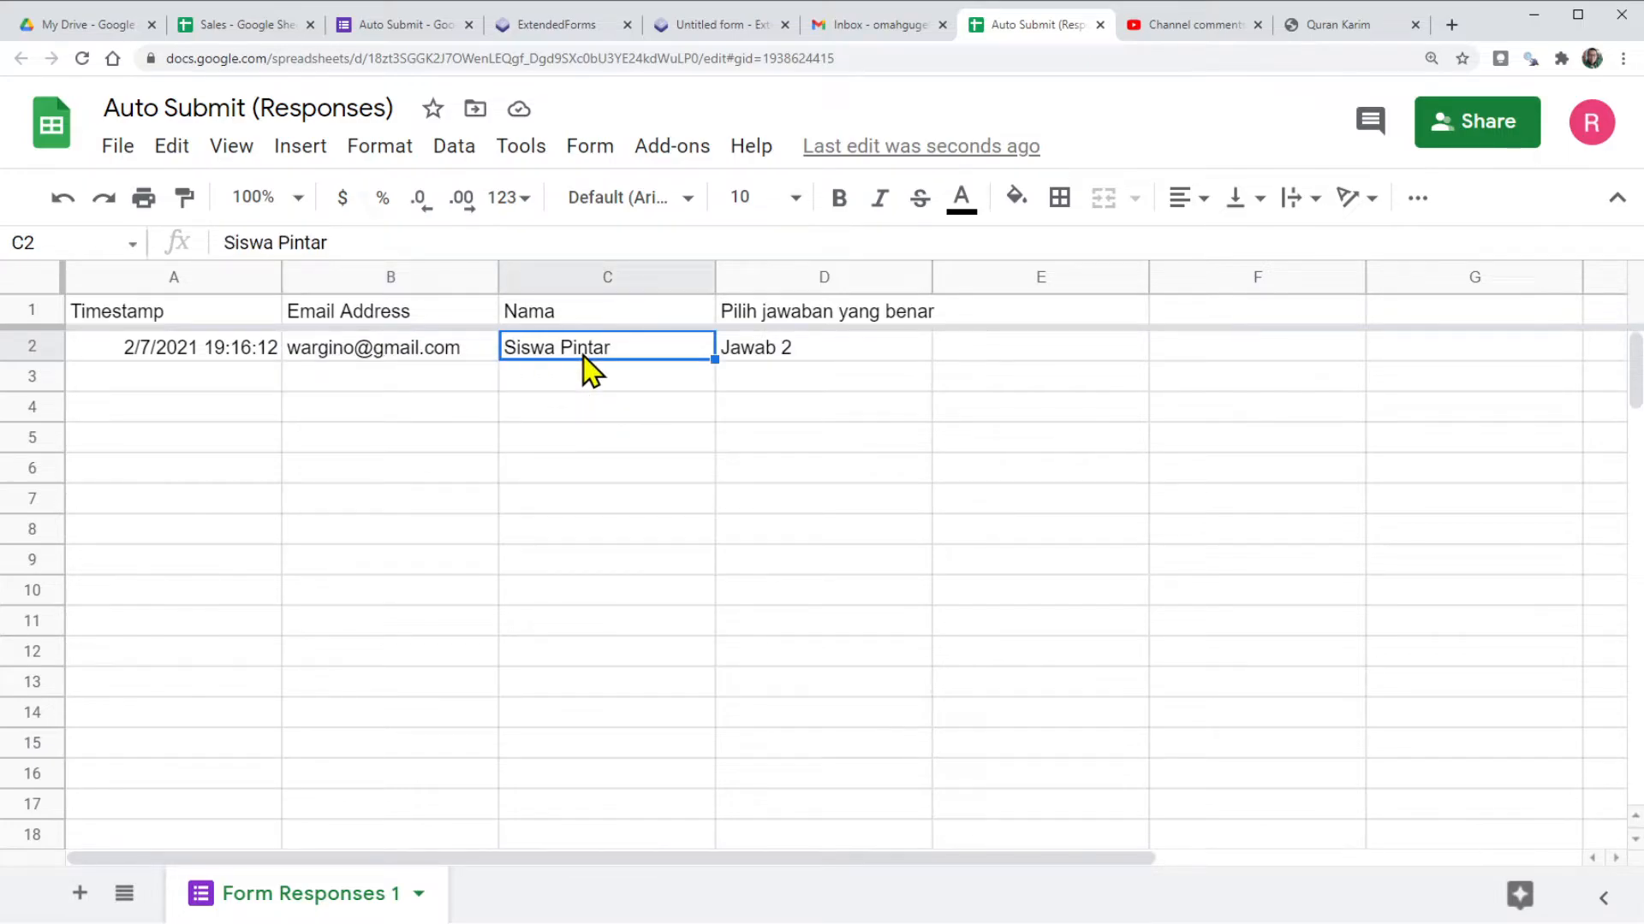
pyautogui.click(805, 351)
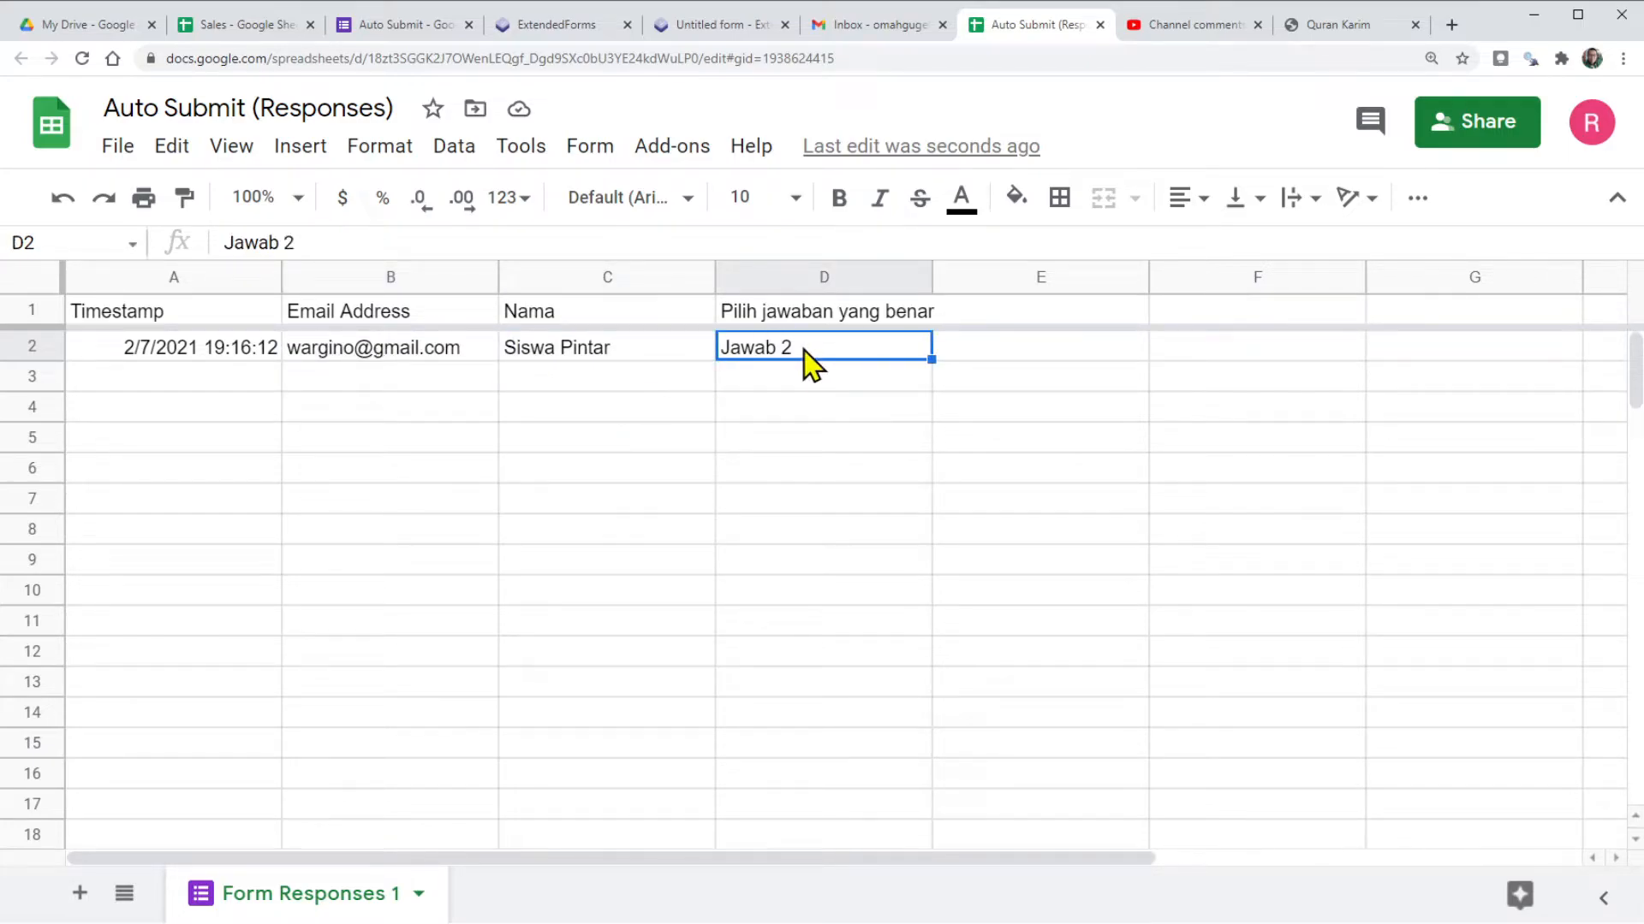
# Close the finished ExtendedForms test page and open the Invite People dialog from the Auto Submit form.
pyautogui.click(544, 34)
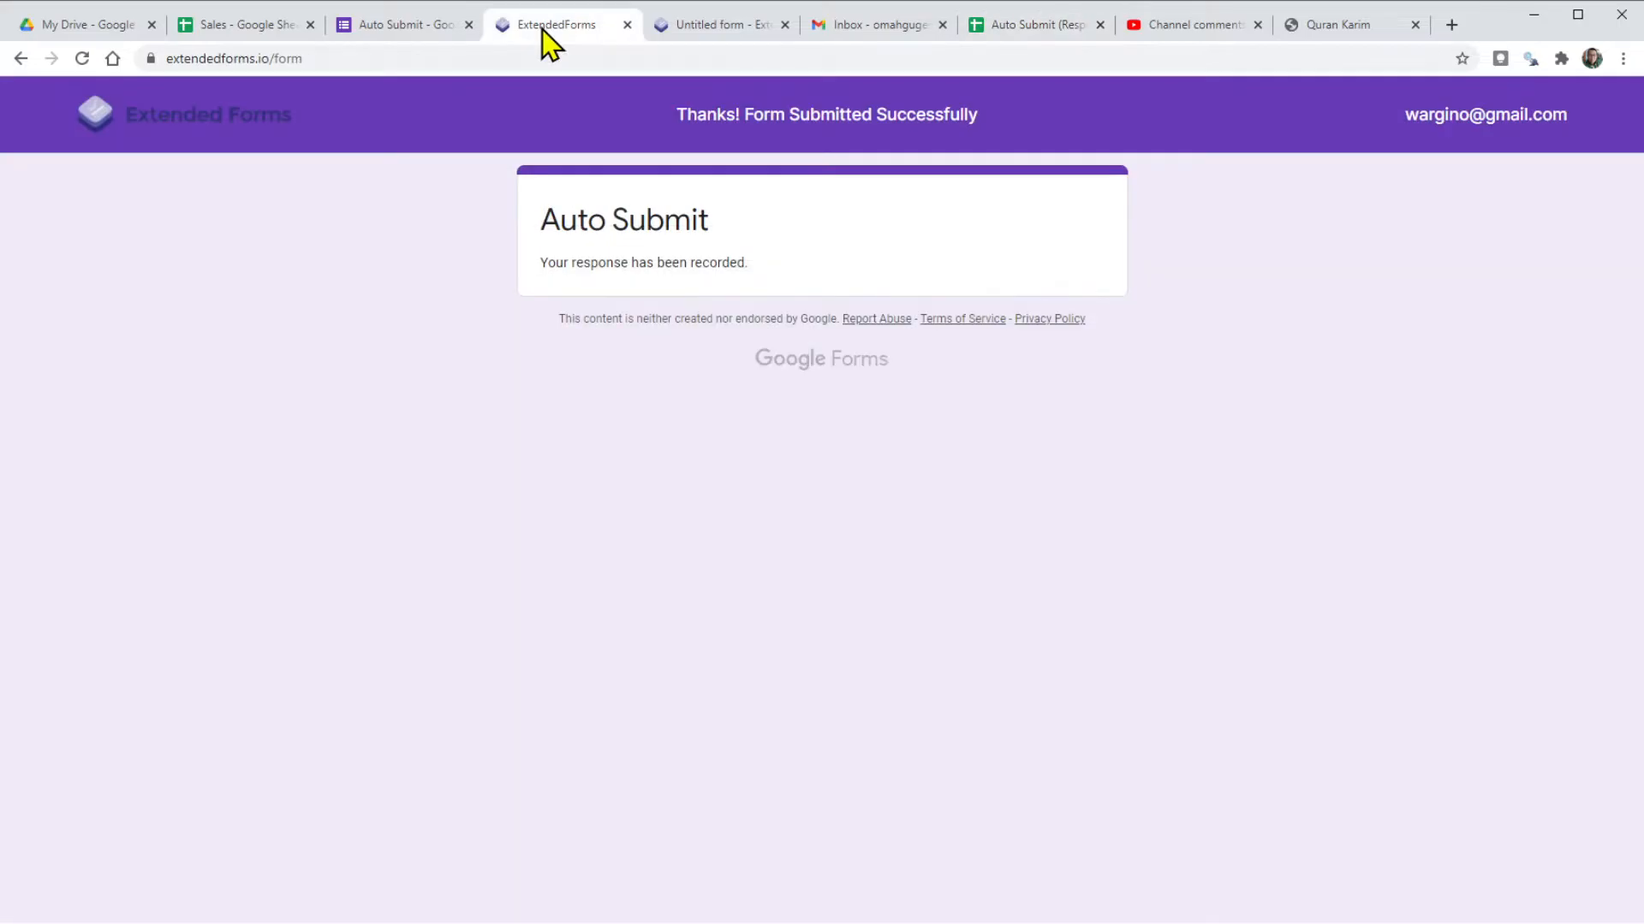
pyautogui.click(626, 25)
pyautogui.click(402, 25)
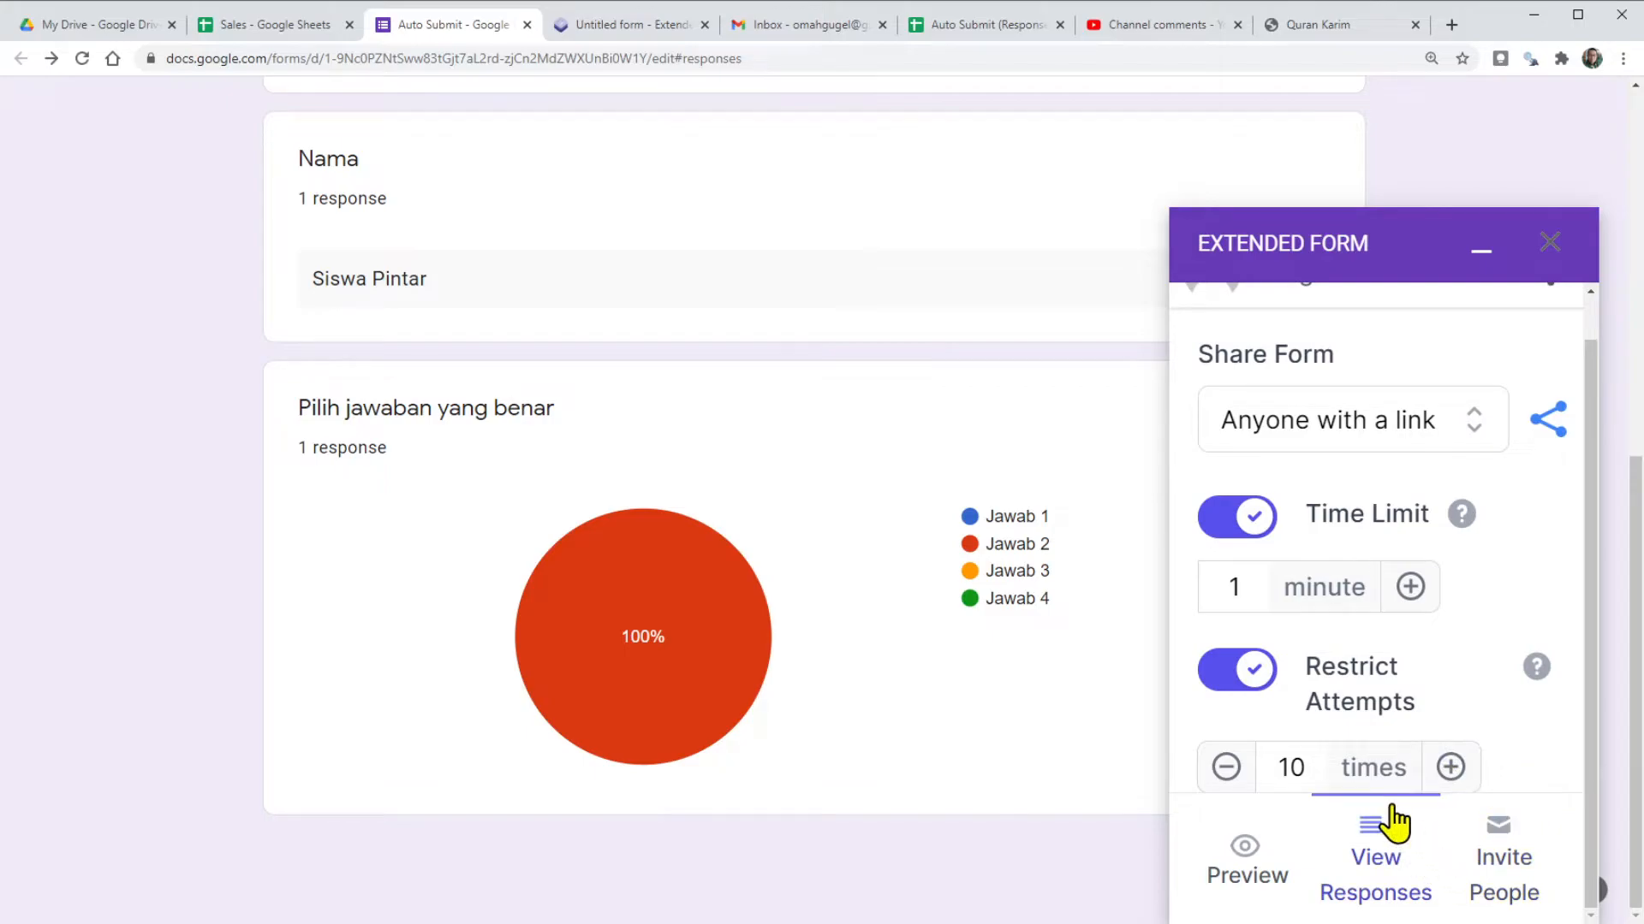
pyautogui.click(1525, 882)
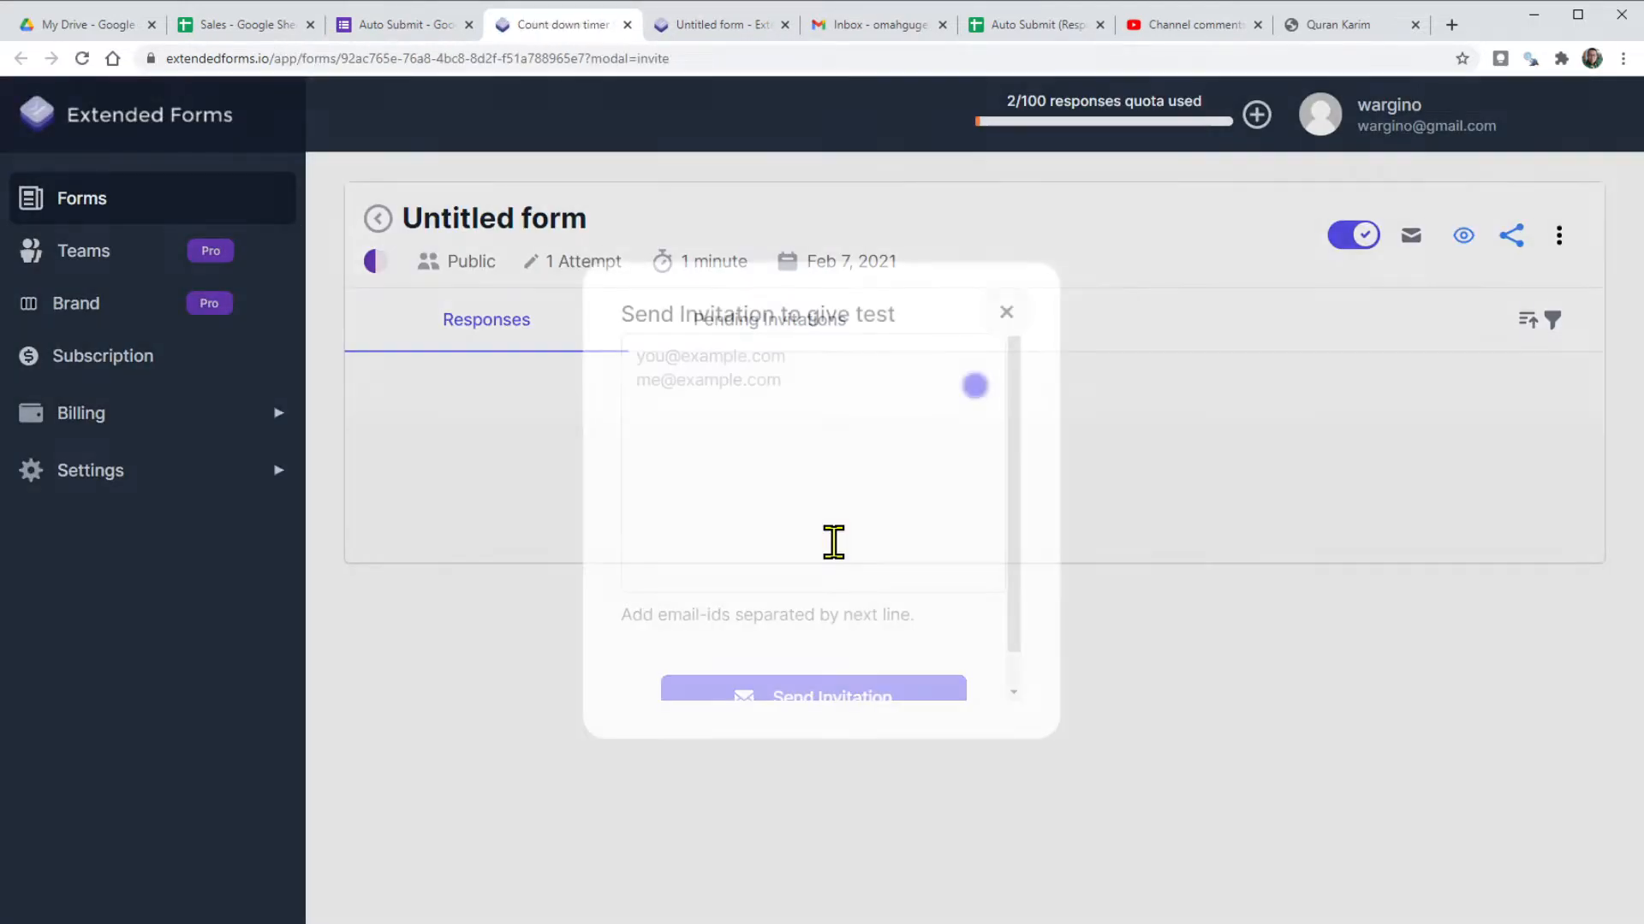
# Send the test invitation to the recipient's e-mail address and switch to the Gmail inbox.
pyautogui.click(654, 351)
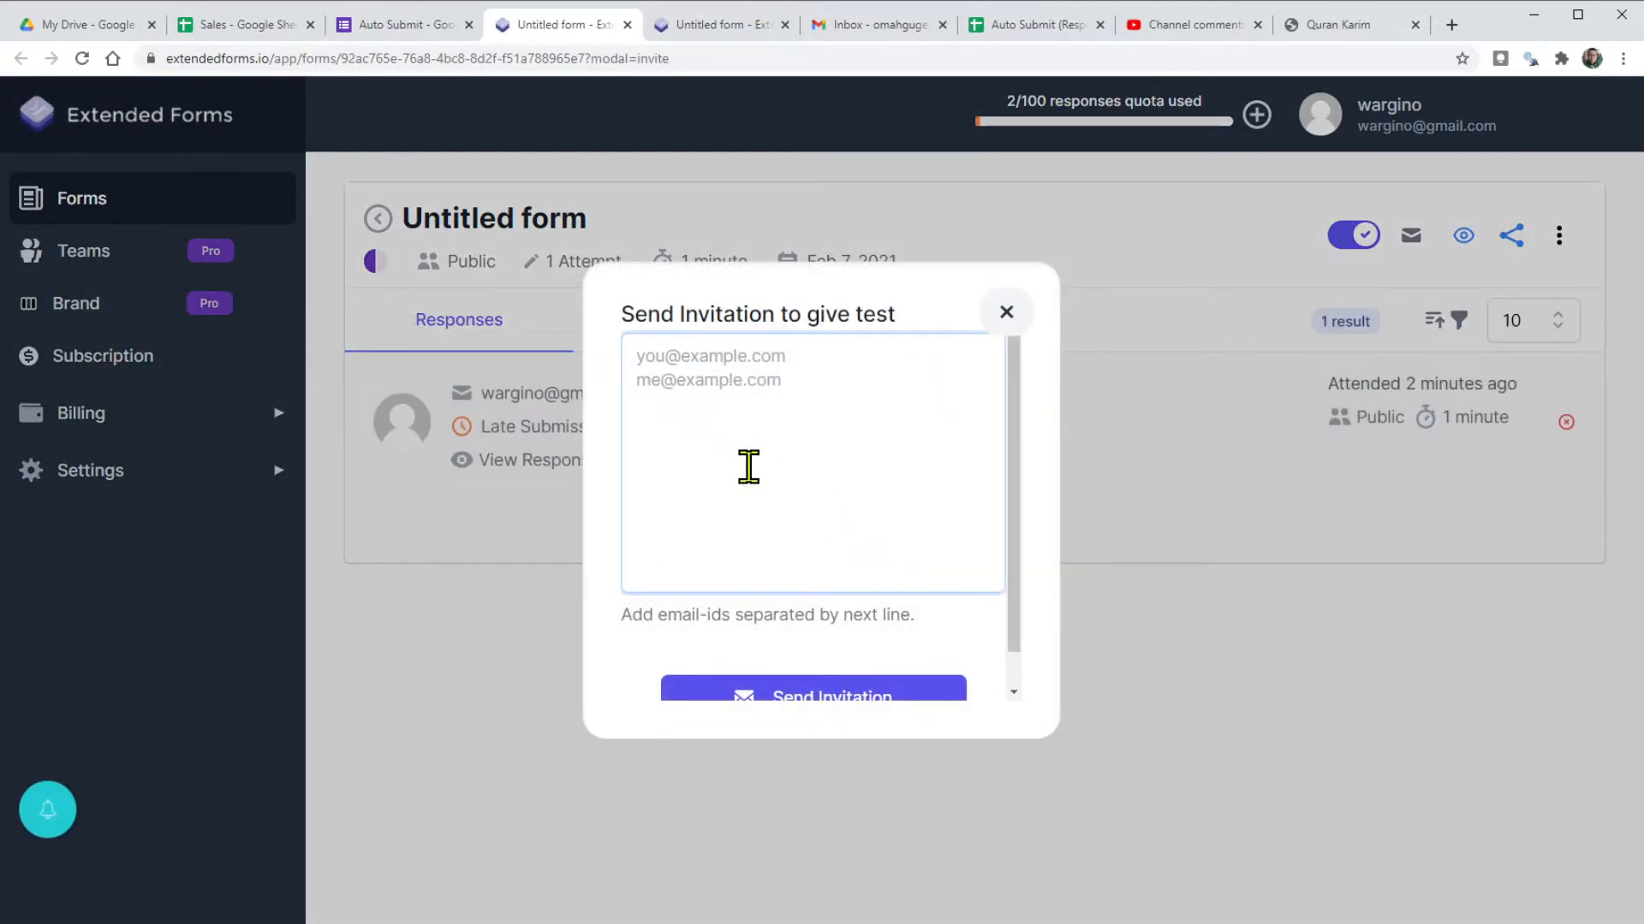
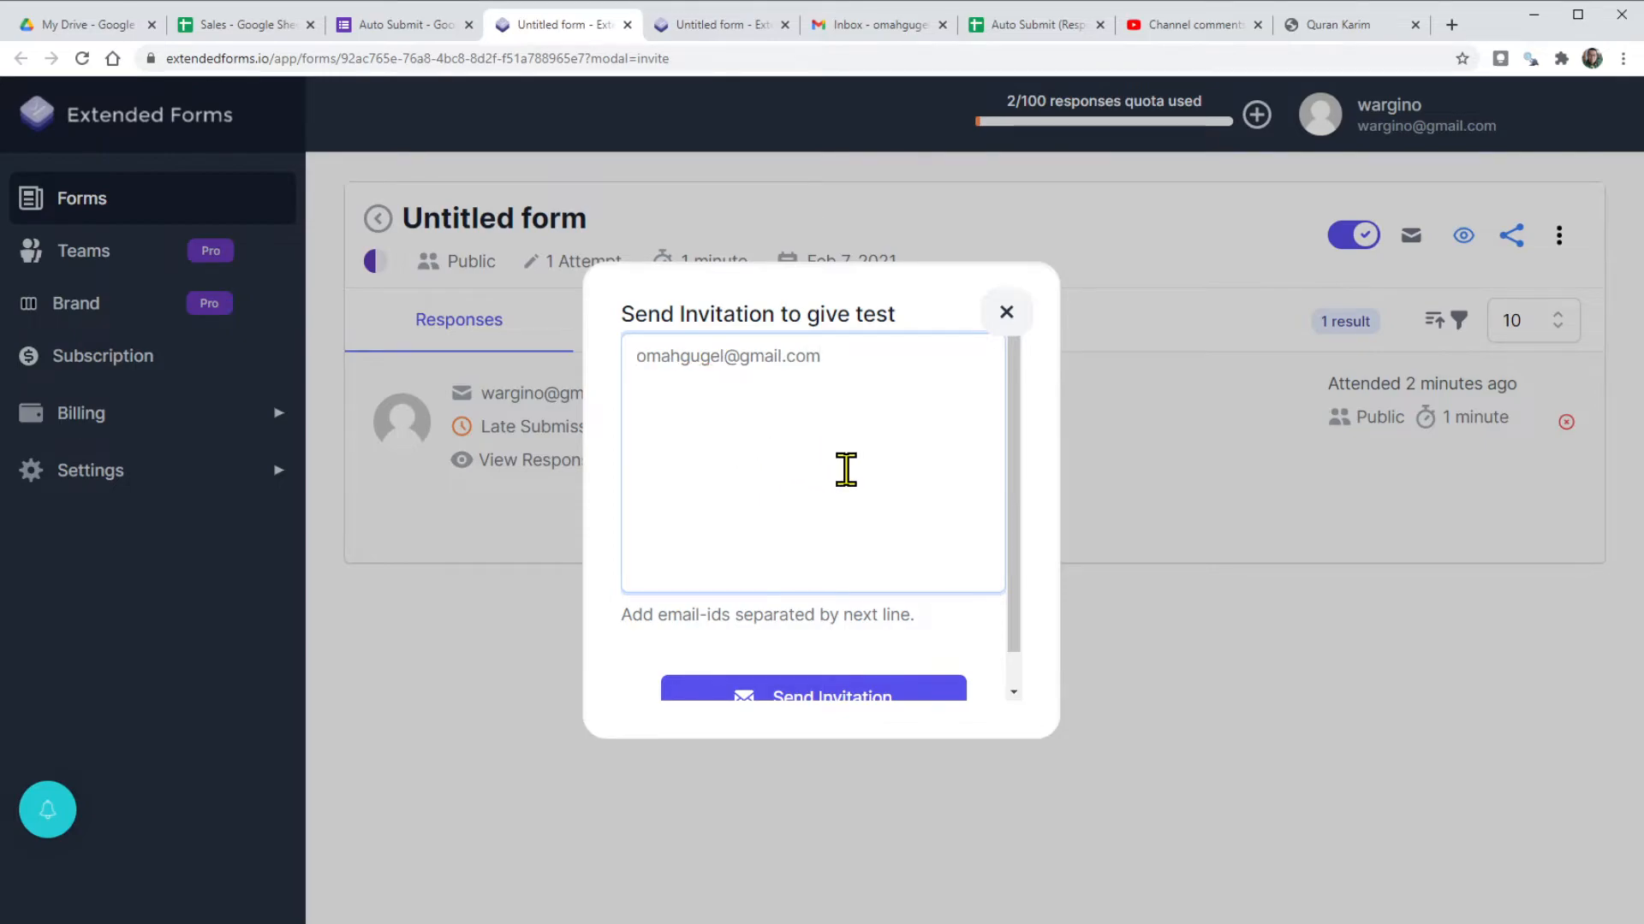
pyautogui.scroll(-1, 846, 469)
pyautogui.click(833, 662)
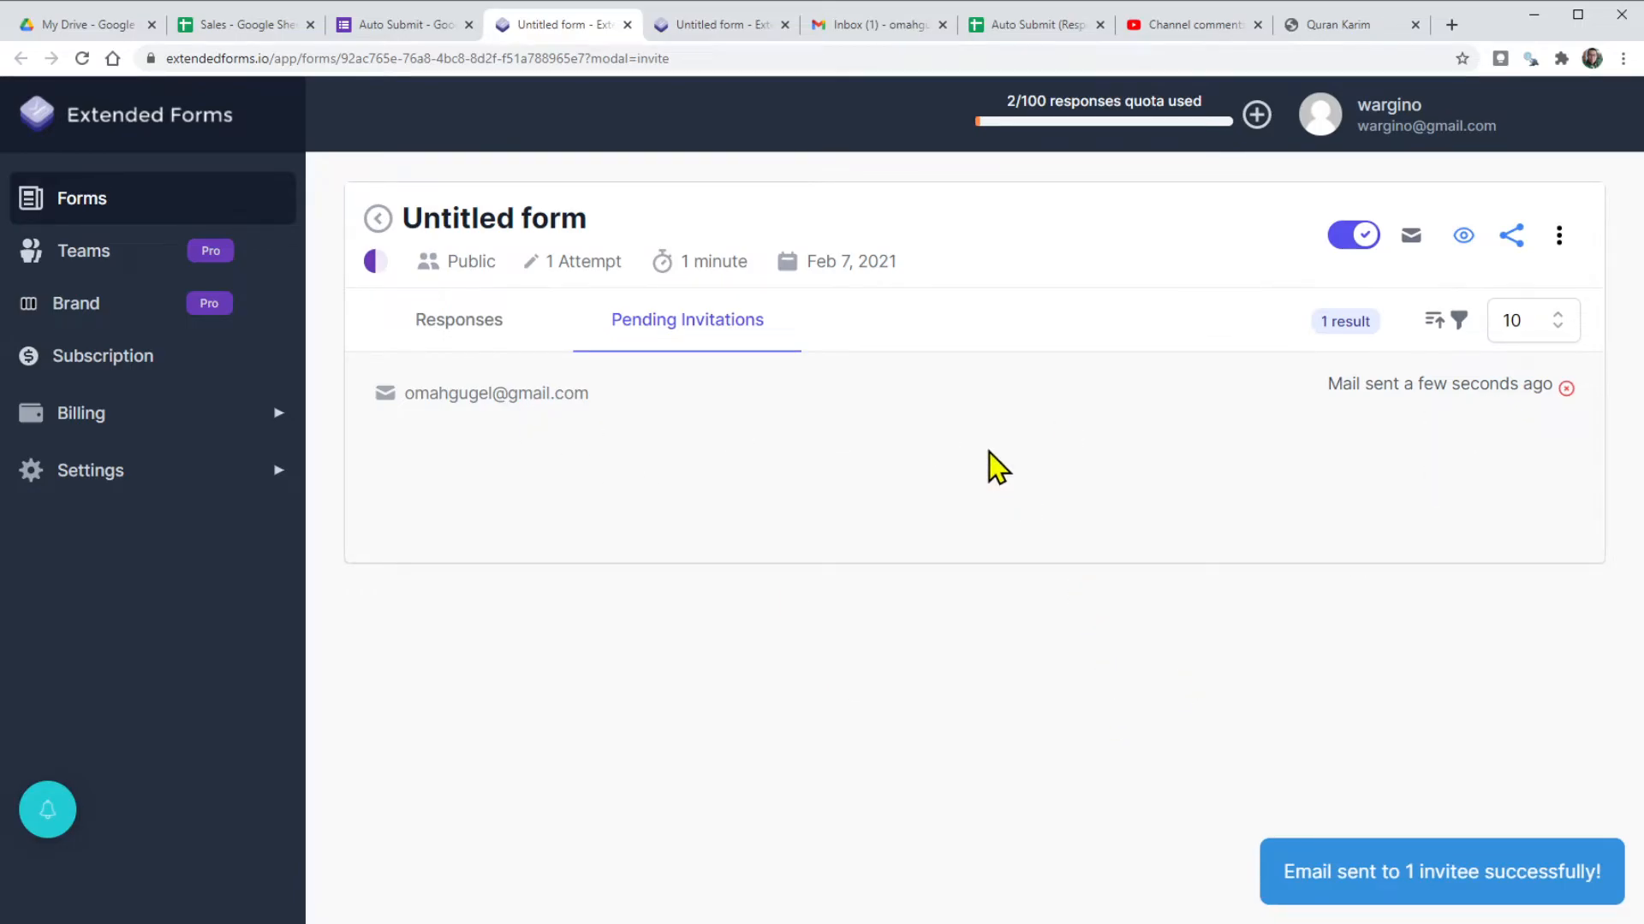
pyautogui.click(858, 28)
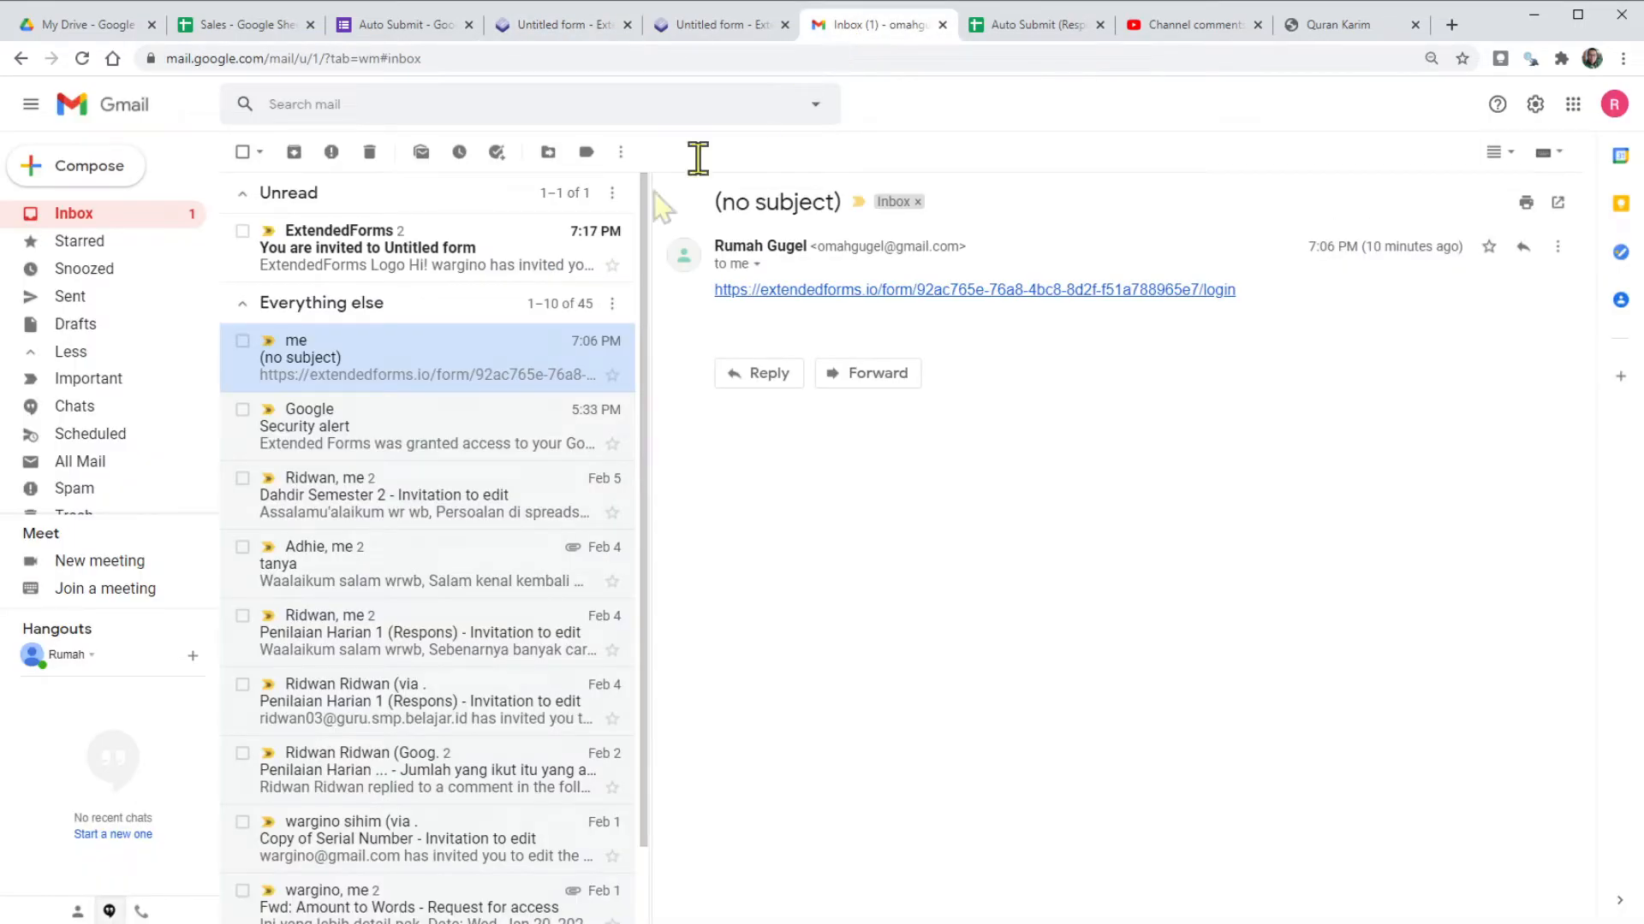
# Open the Extended Forms invitation email and visit the invited Untitled form.
pyautogui.click(359, 253)
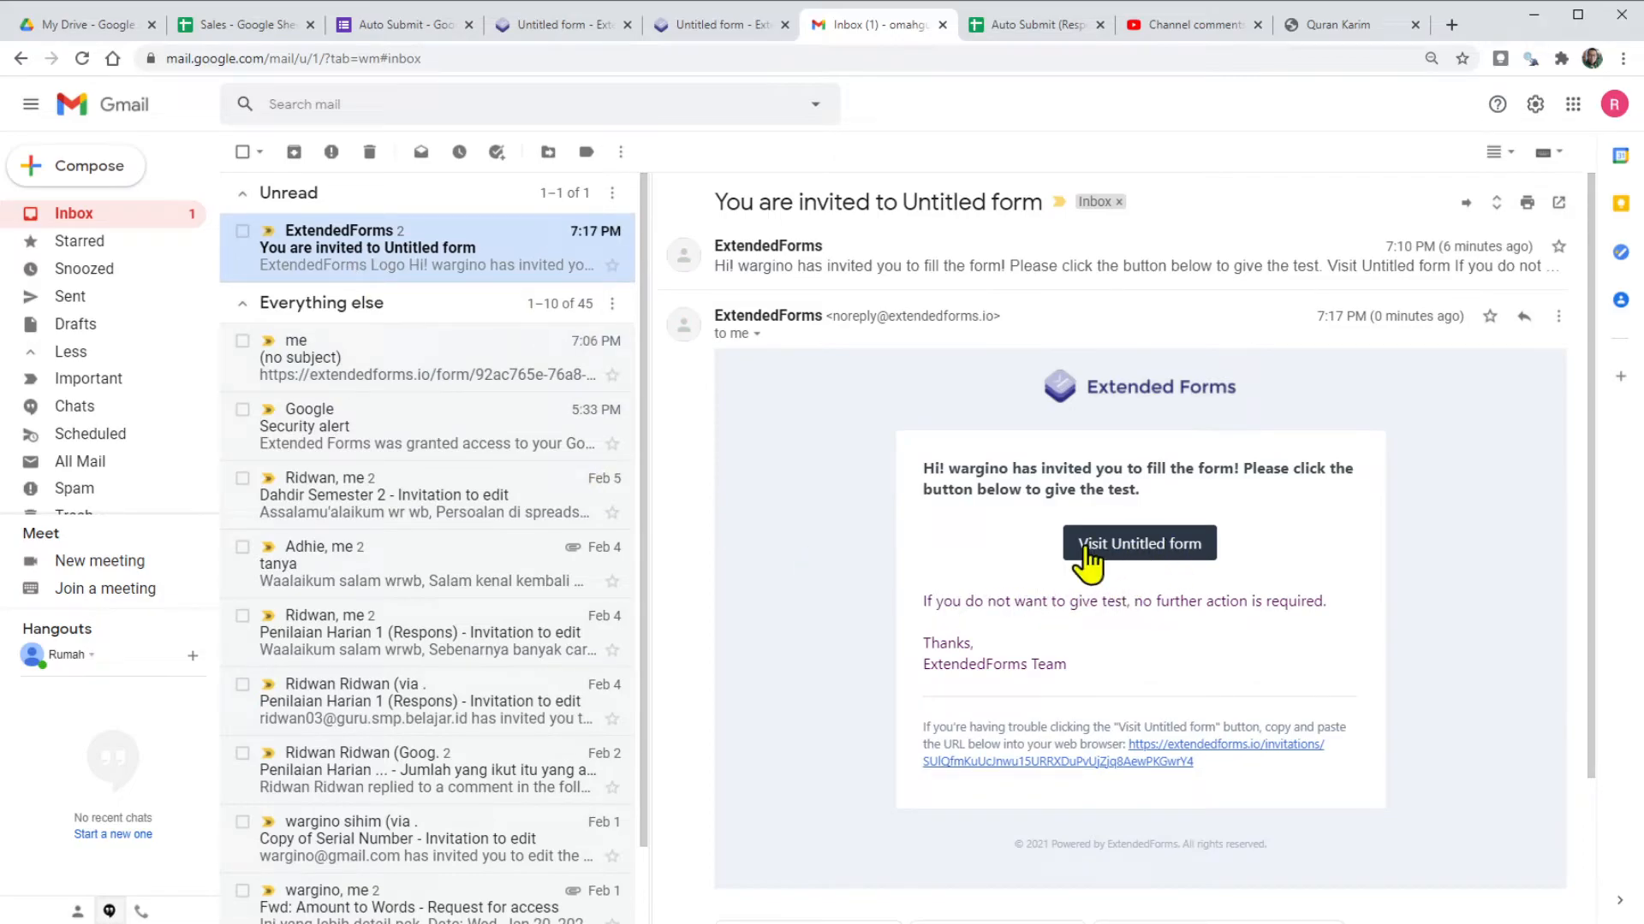
pyautogui.click(1138, 548)
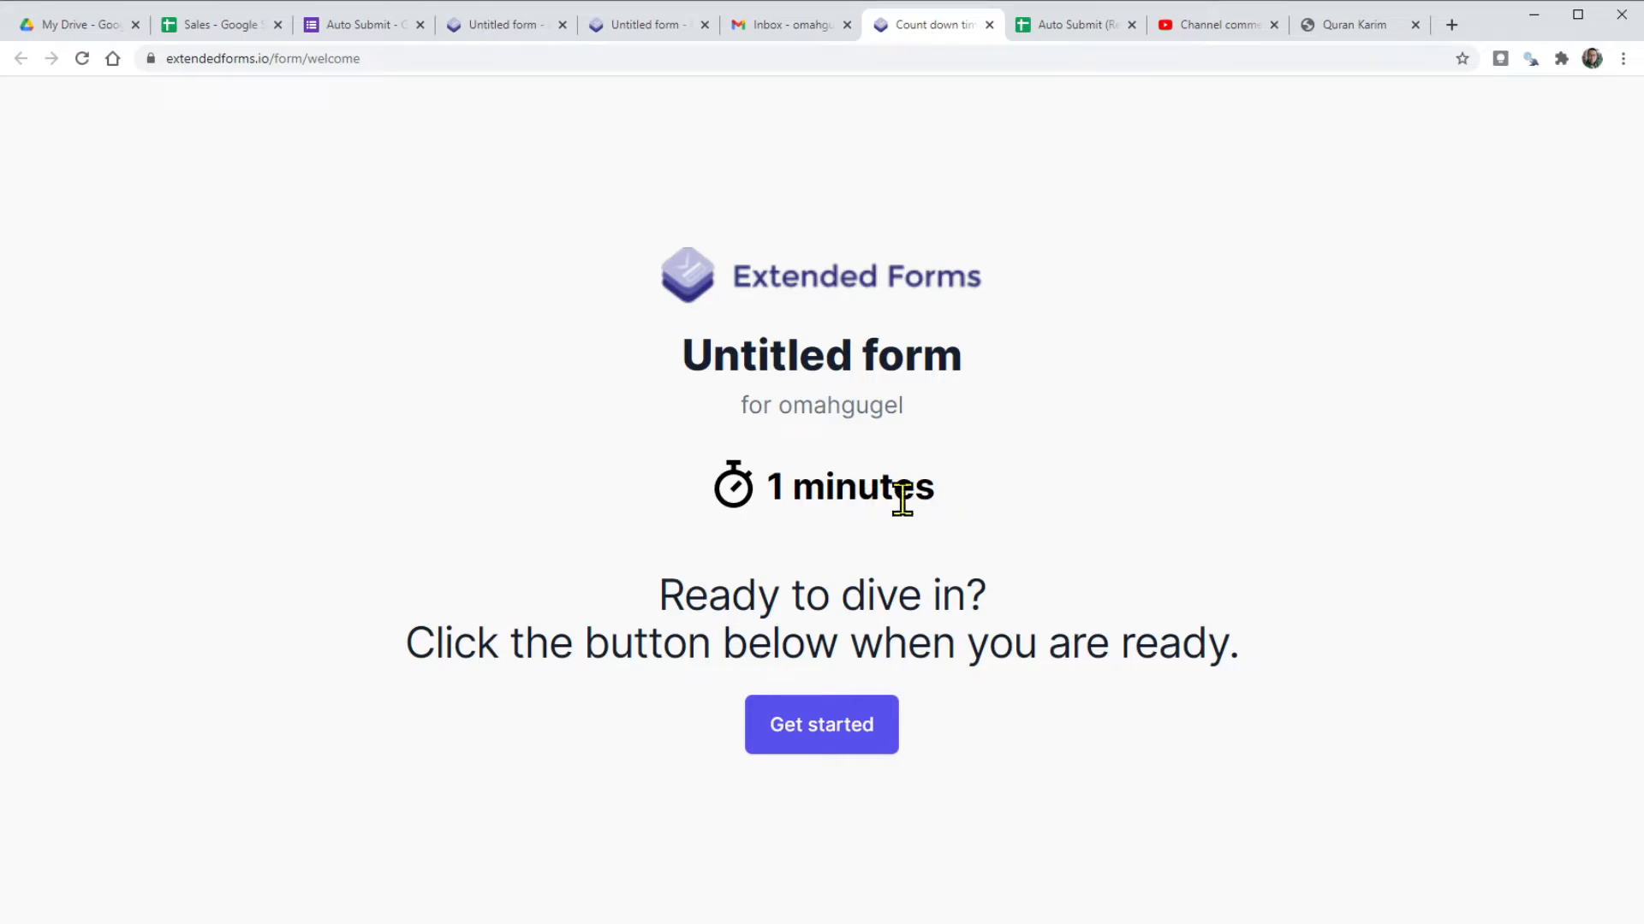
# Start the timed form's 1-minute countdown and fill in the autofilled email address.
pyautogui.click(836, 733)
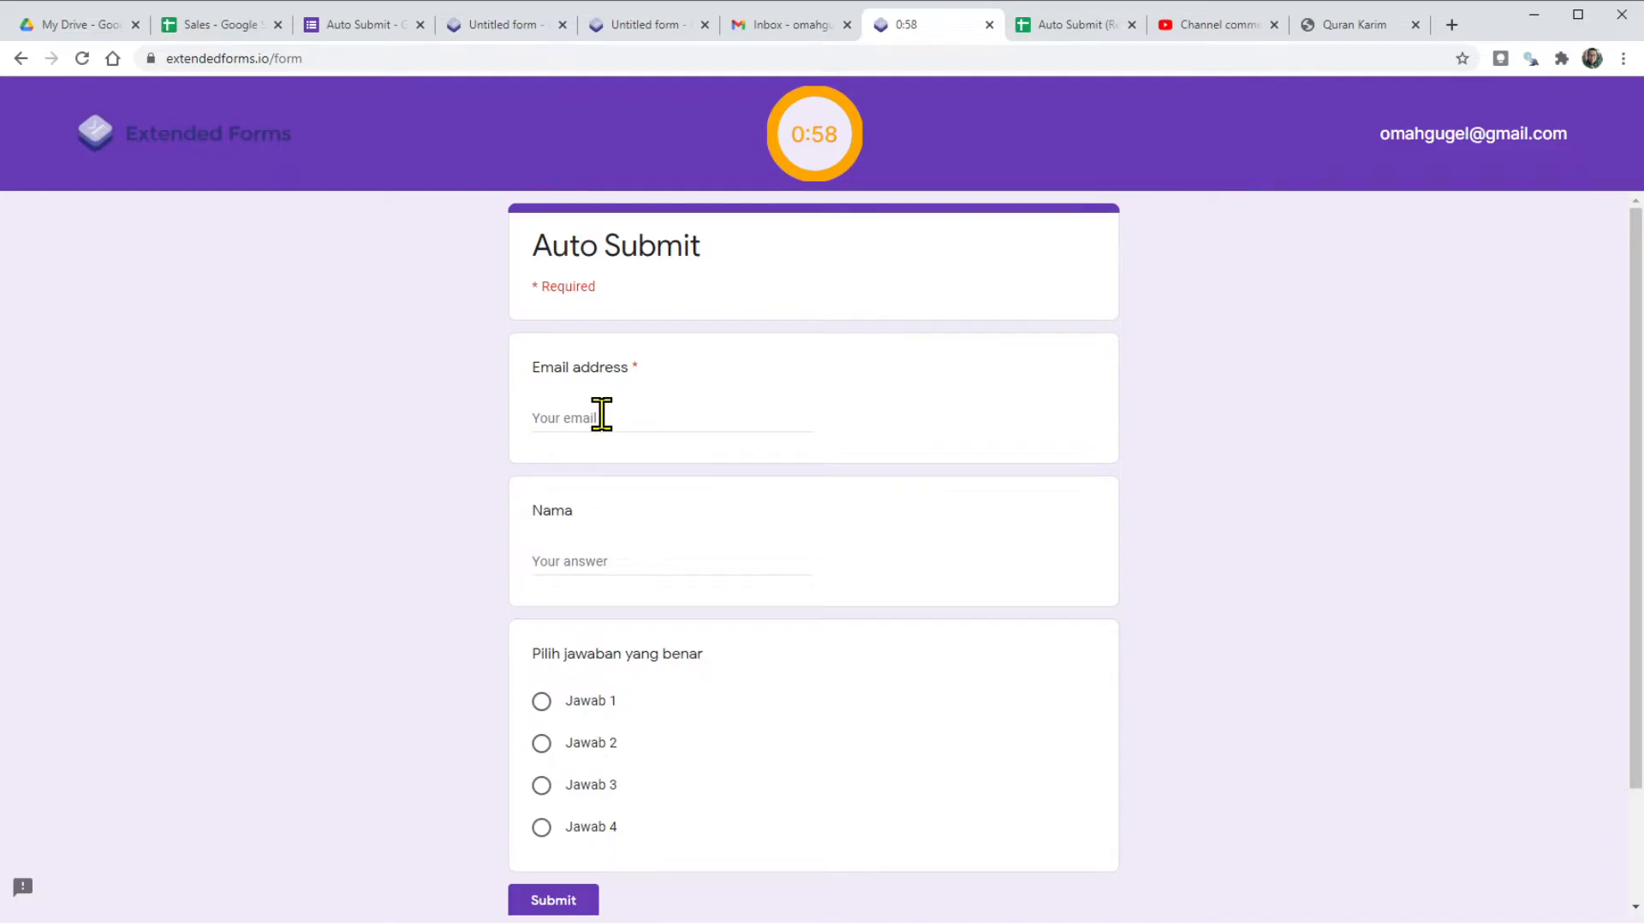
pyautogui.click(602, 415)
pyautogui.hotkey('ctrl', 'v')
# Enter the test respondent's name in Nama and pick Jawab 4 before the timer auto-submits.
pyautogui.click(668, 557)
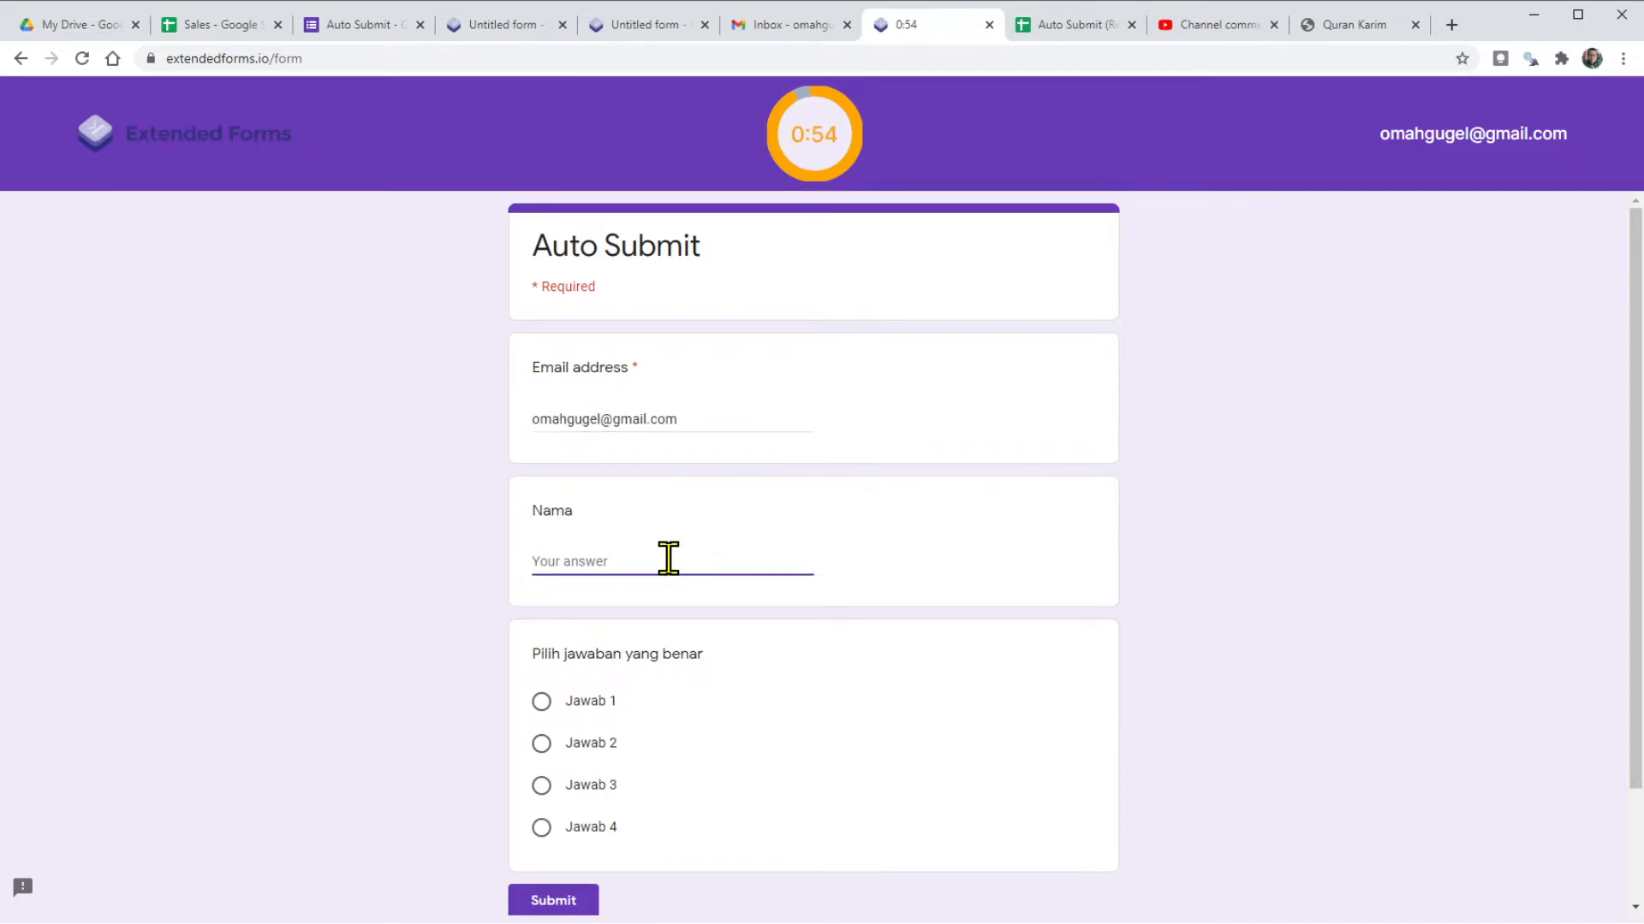
pyautogui.write('Anak Cerdas')
pyautogui.scroll(-2, 719, 634)
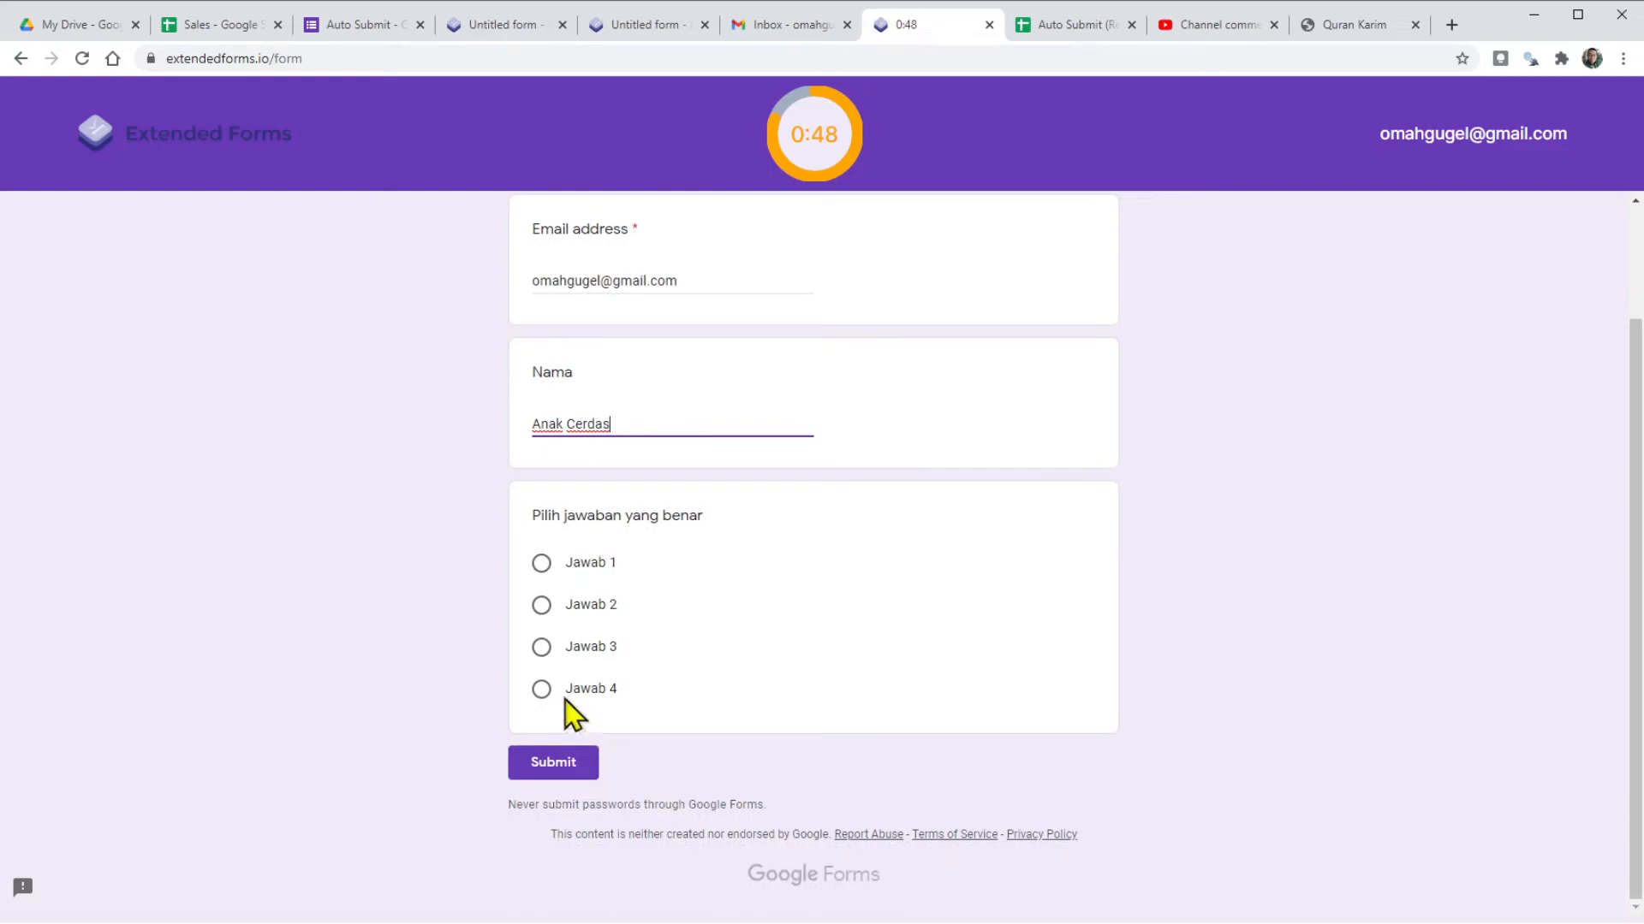
pyautogui.click(541, 689)
pyautogui.scroll(2, 950, 569)
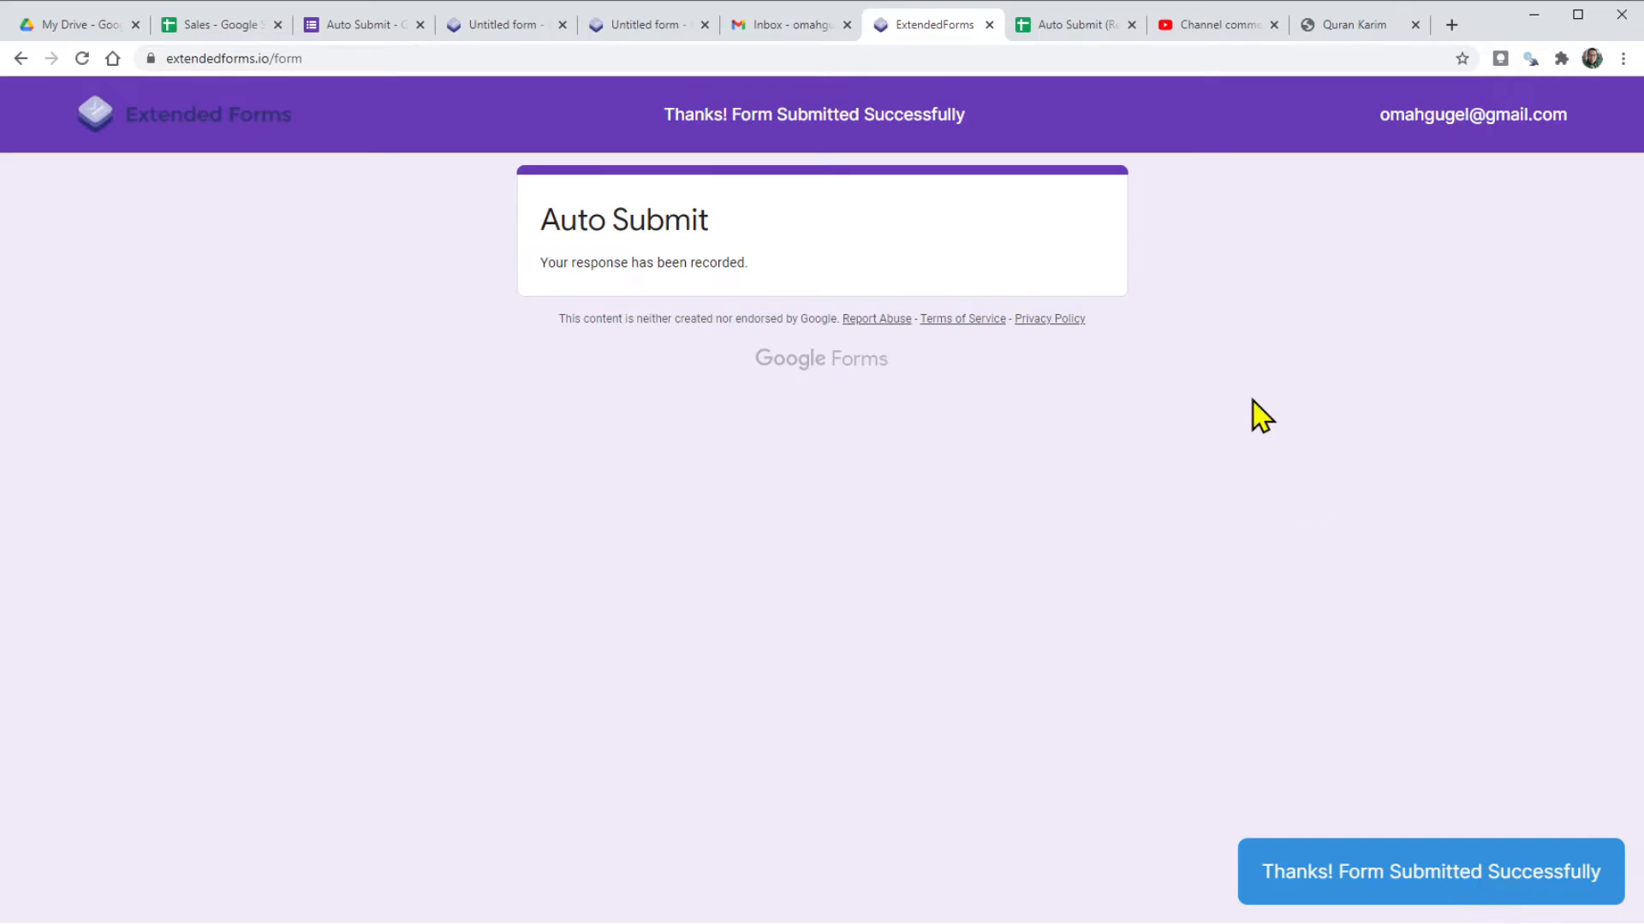
# Check the Auto Submit form's 2 responses, then switch to the Auto Submit (Responses) spreadsheet.
pyautogui.click(364, 27)
pyautogui.scroll(5, 698, 330)
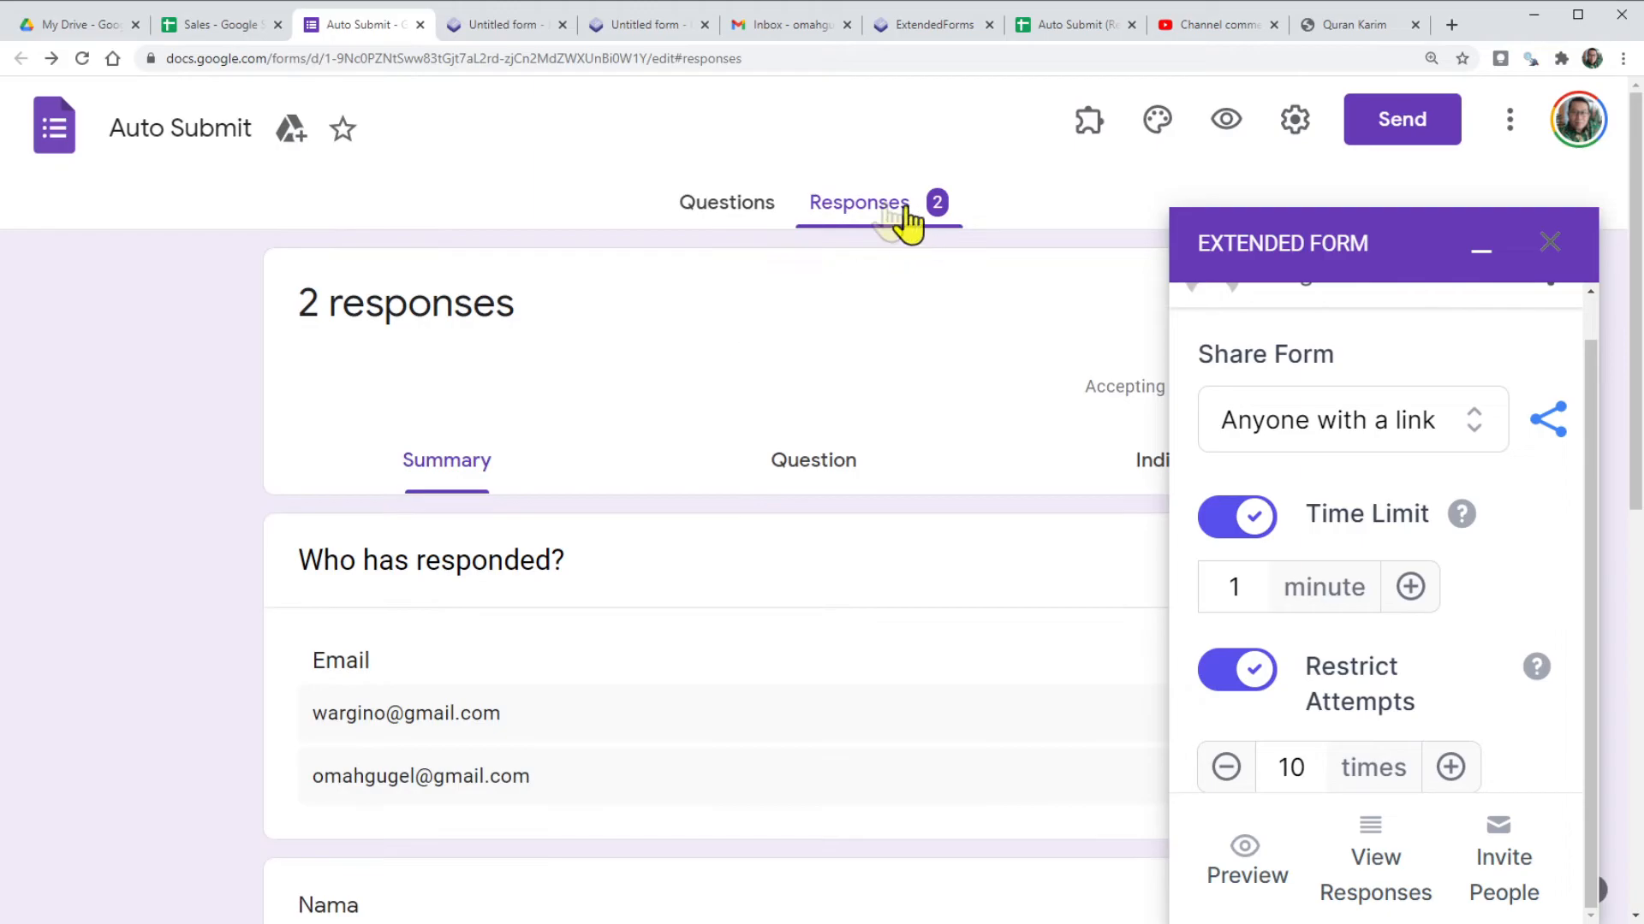
pyautogui.click(1055, 35)
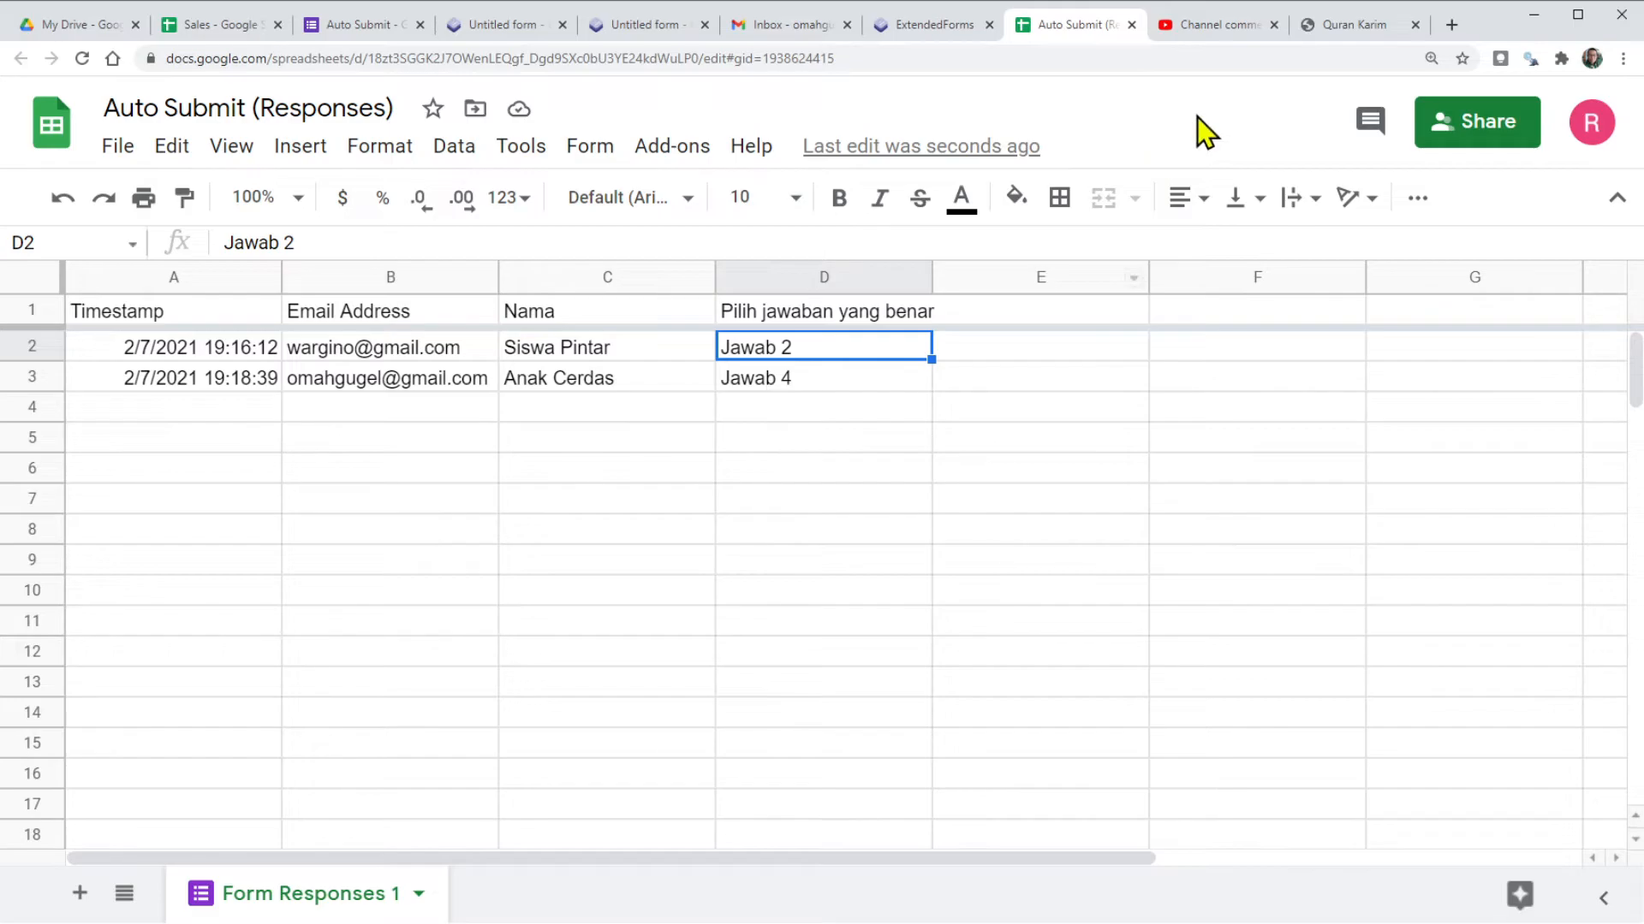
# Go back to the Auto Submit form's responses after checking the two Form Responses 1 rows.
pyautogui.click(360, 25)
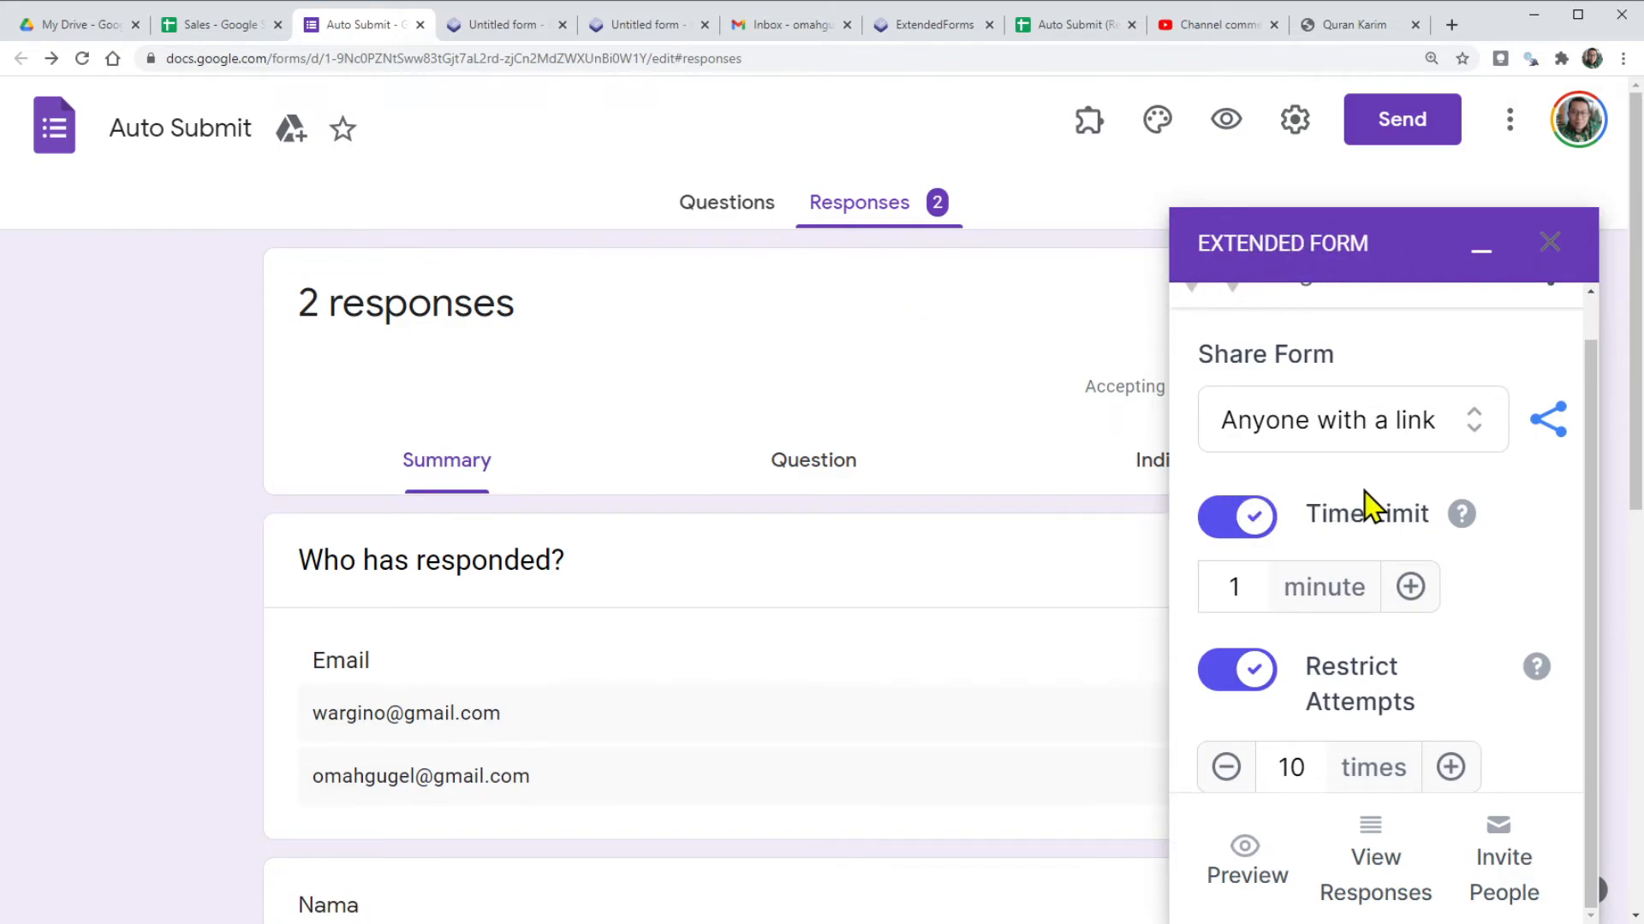
# Scroll through the summary listing both Nama answers, then close the Extended Form sidebar.
pyautogui.scroll(-2, 1367, 507)
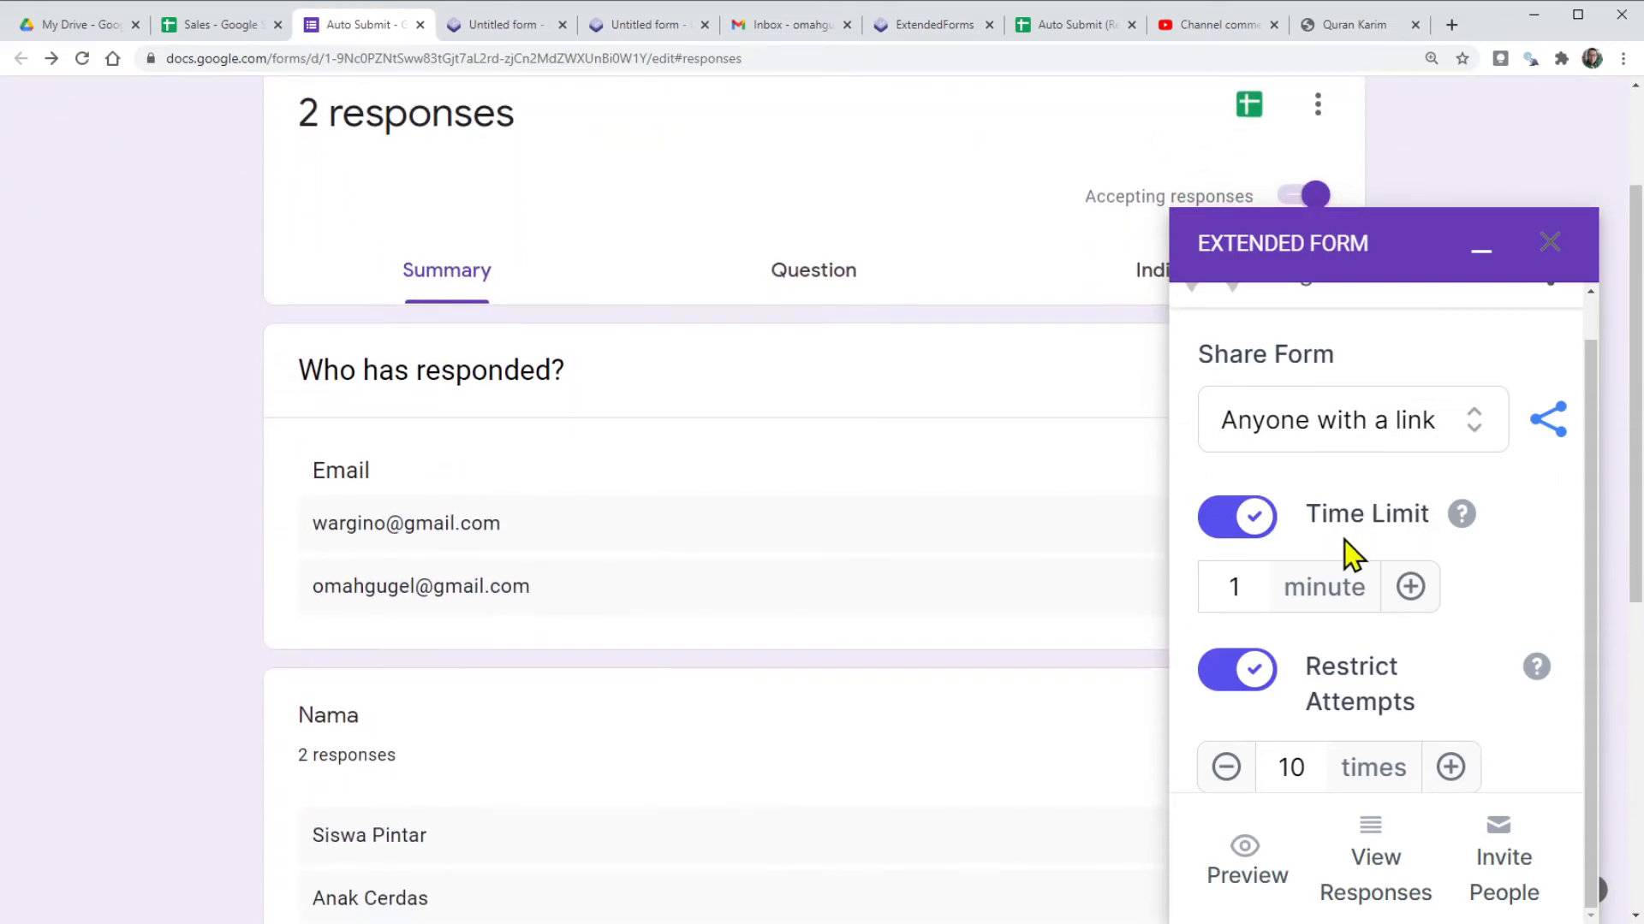
pyautogui.scroll(-2, 1364, 697)
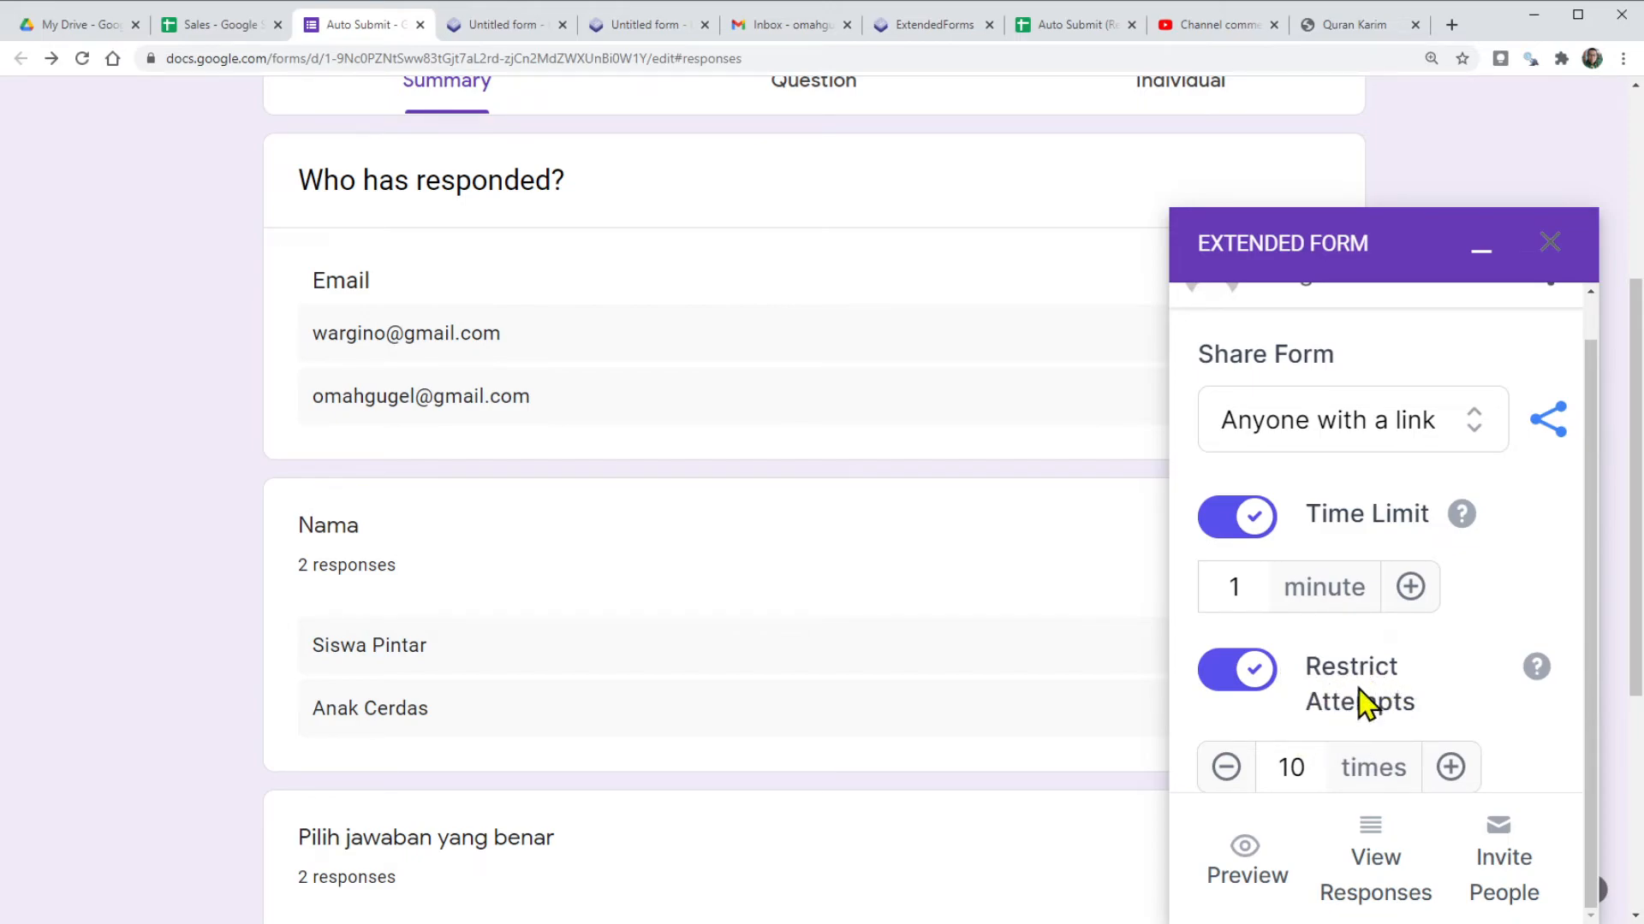
pyautogui.scroll(1, 1361, 695)
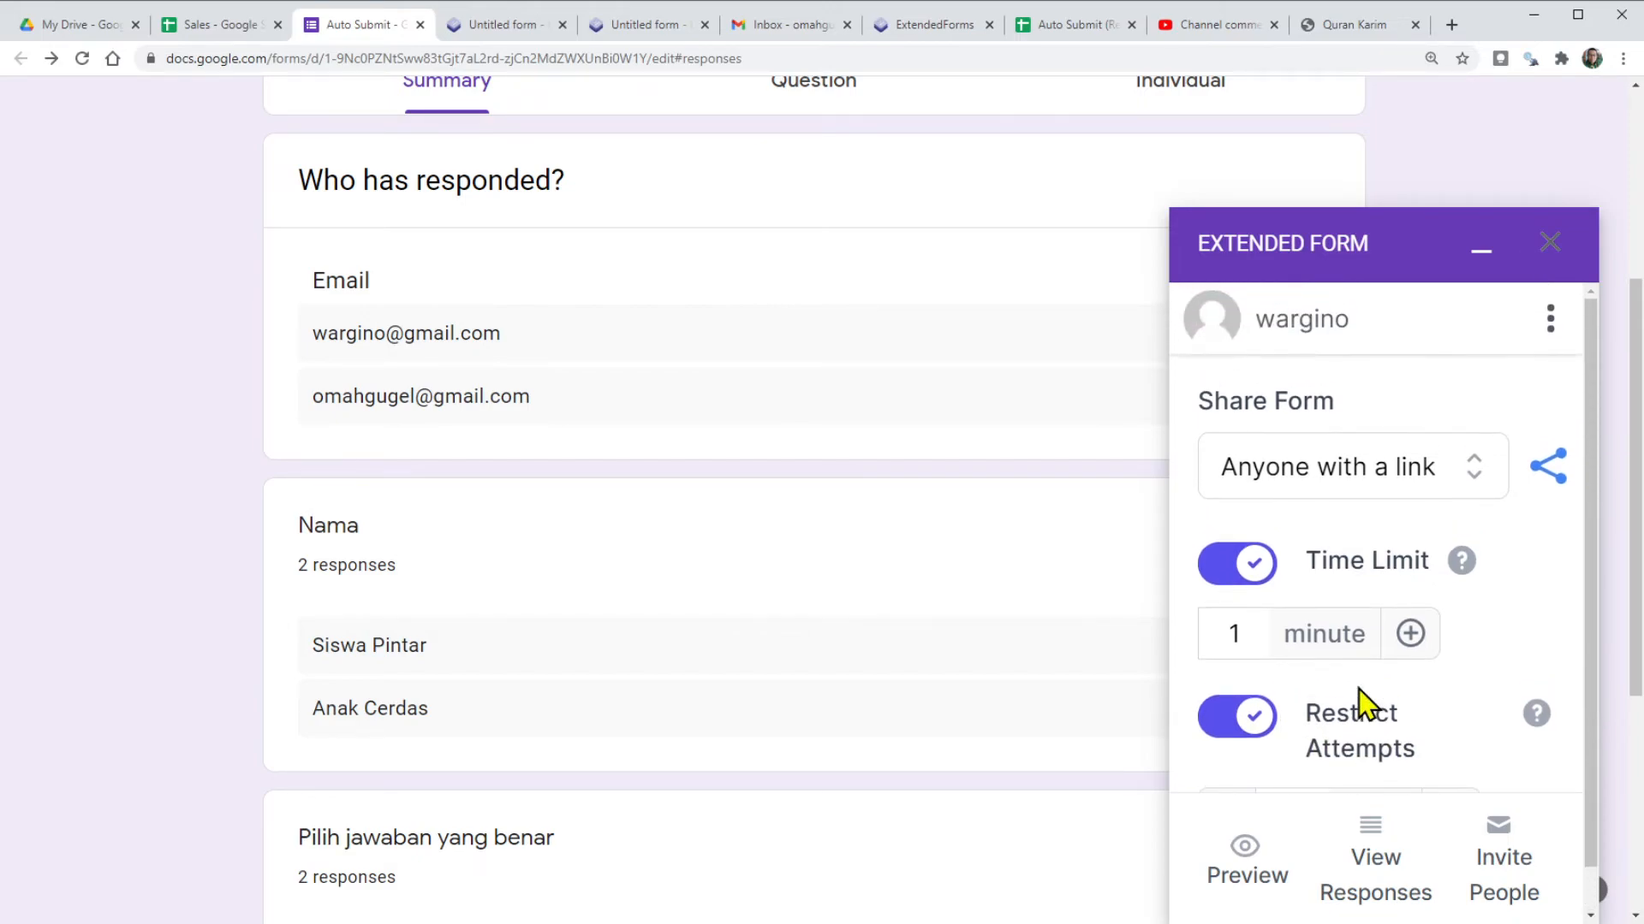
pyautogui.scroll(4, 858, 649)
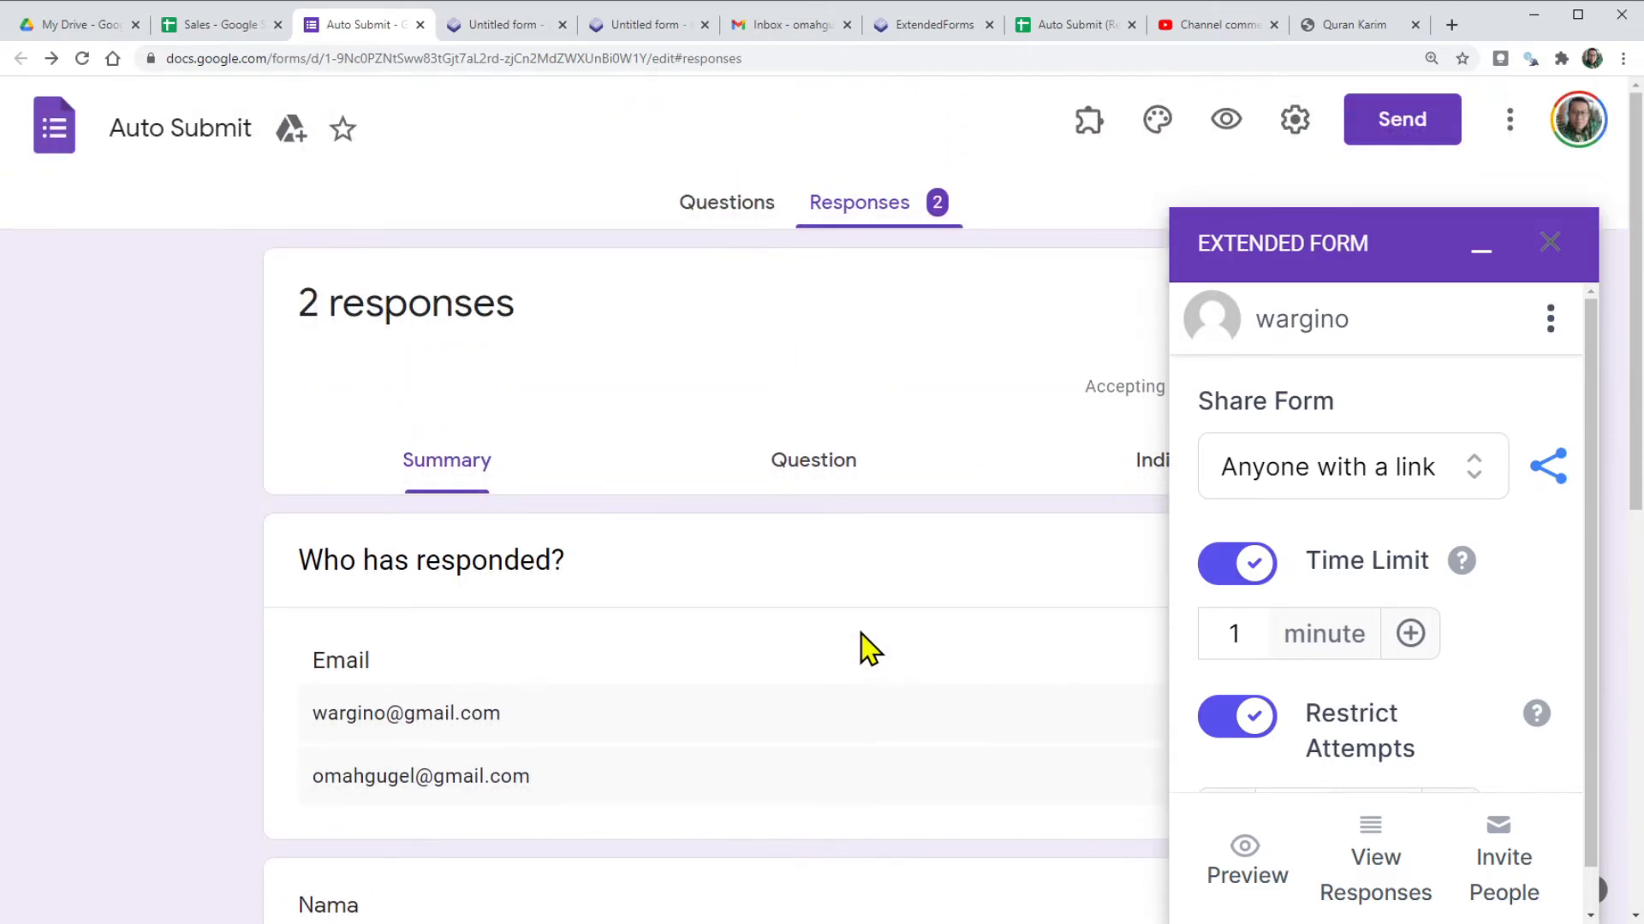
pyautogui.click(1551, 244)
# On the Extended Forms dashboard for Untitled form, expand Billing and Settings and view Brand settings.
pyautogui.click(516, 24)
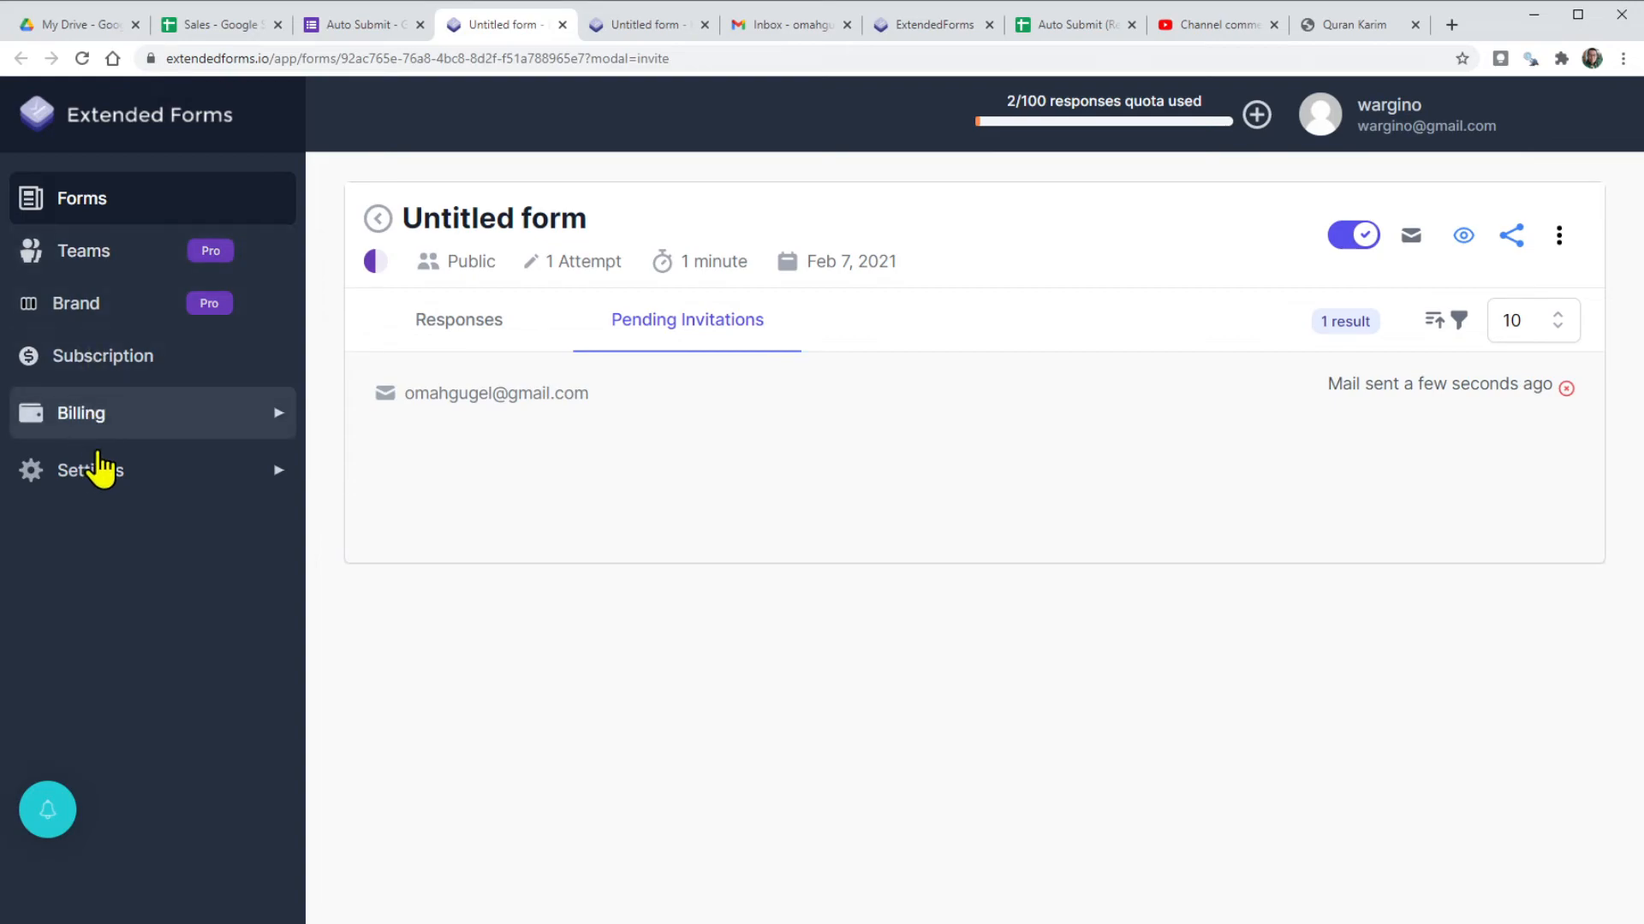
pyautogui.click(244, 415)
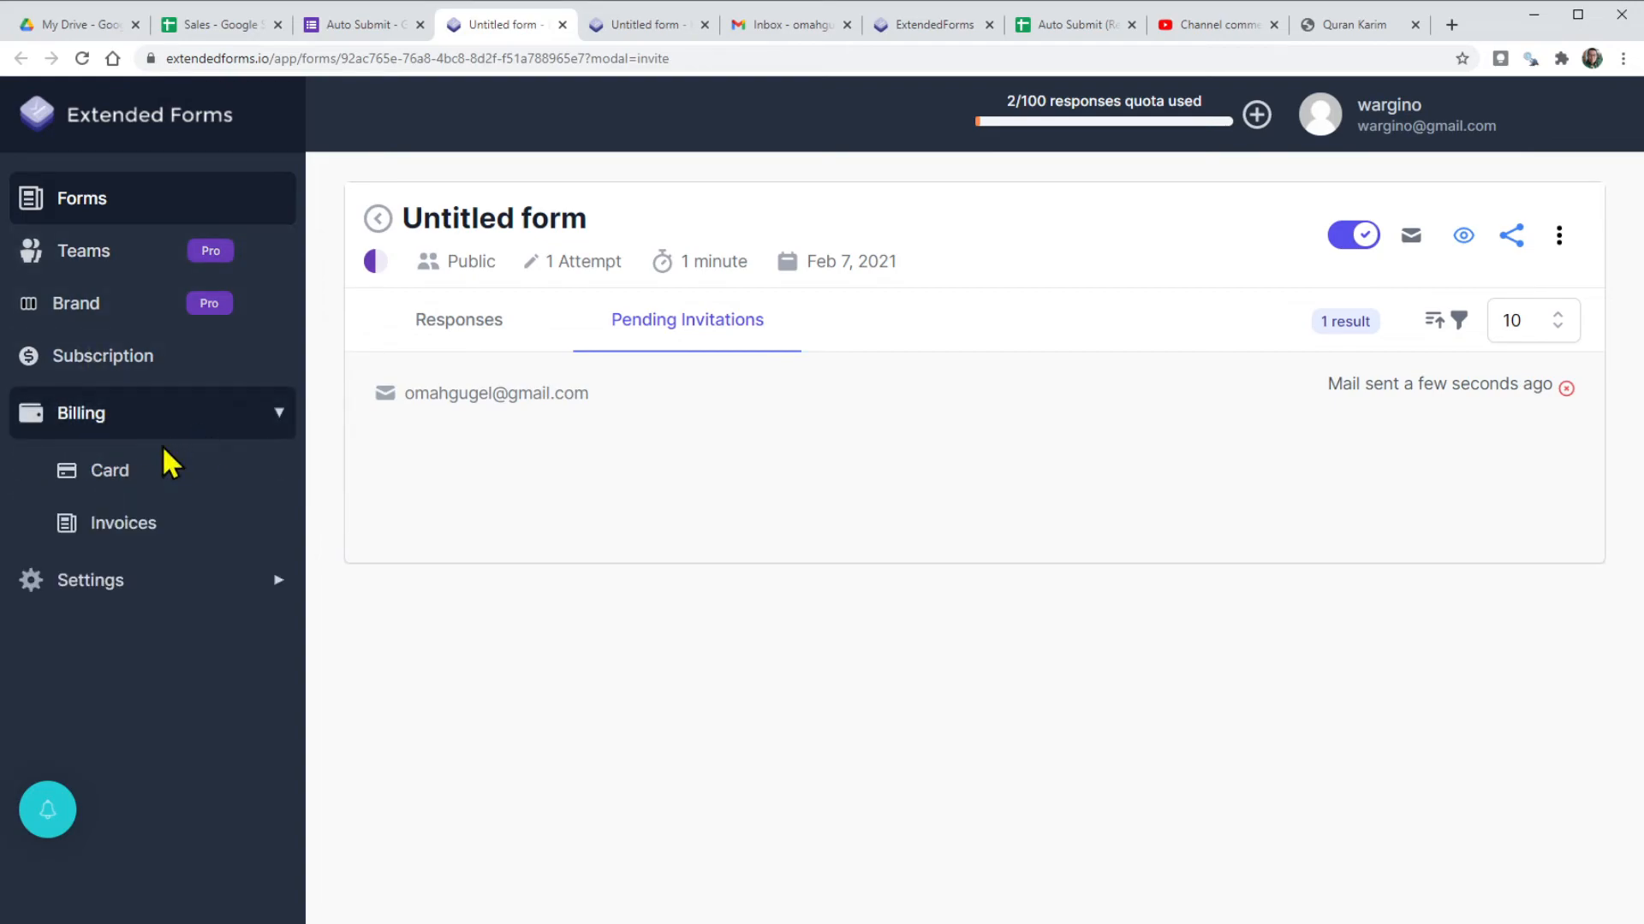
pyautogui.click(131, 589)
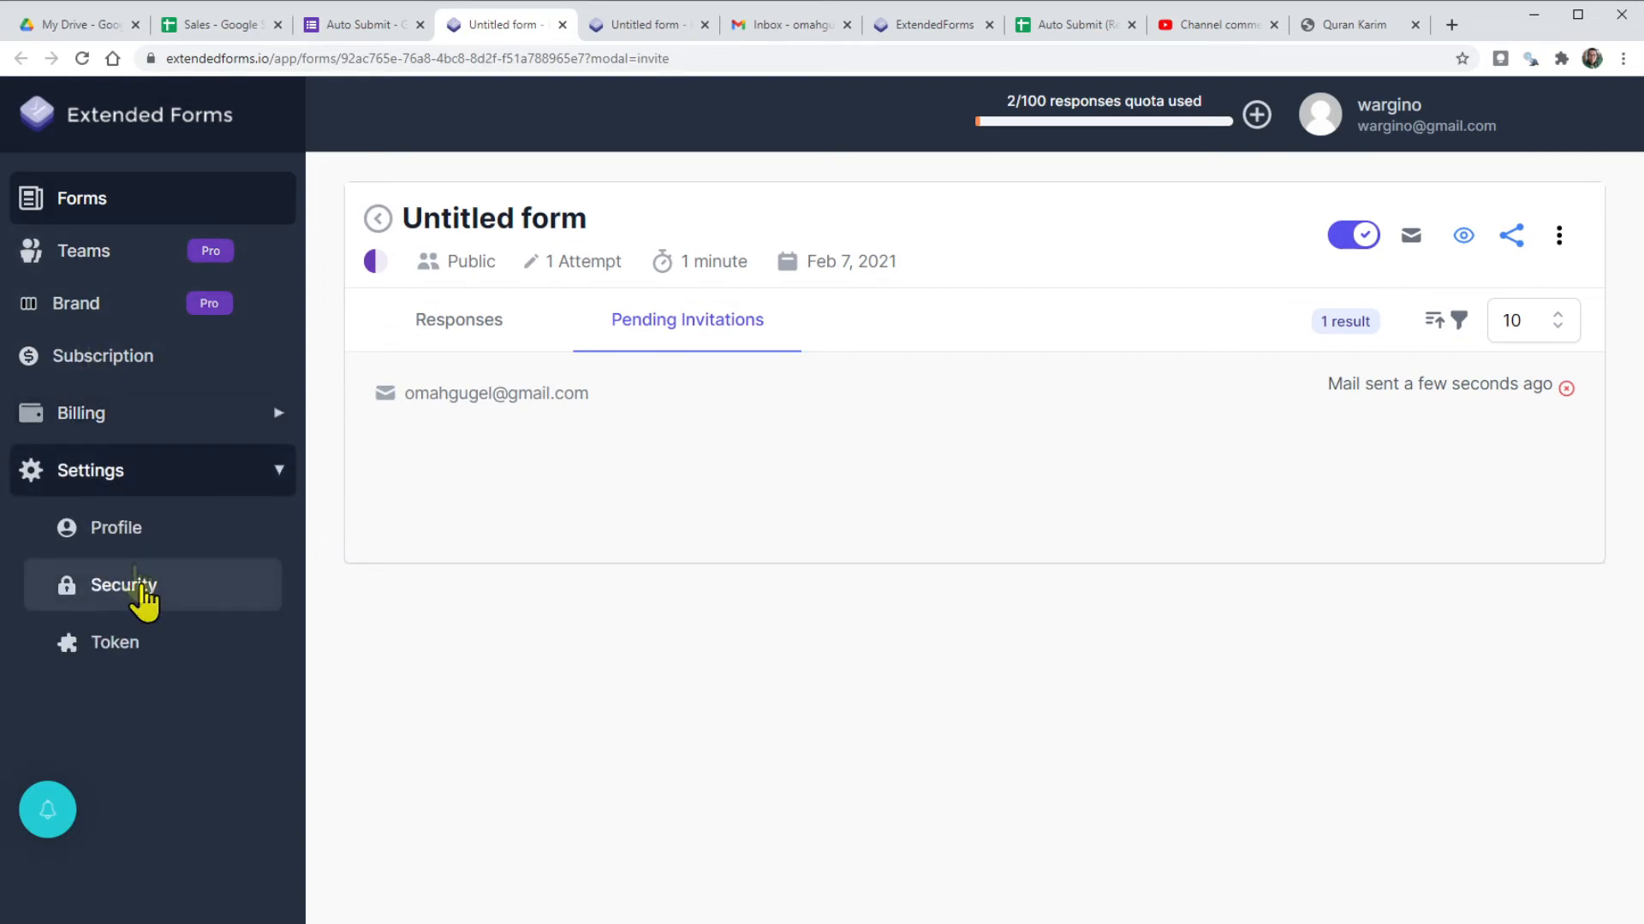
pyautogui.click(82, 306)
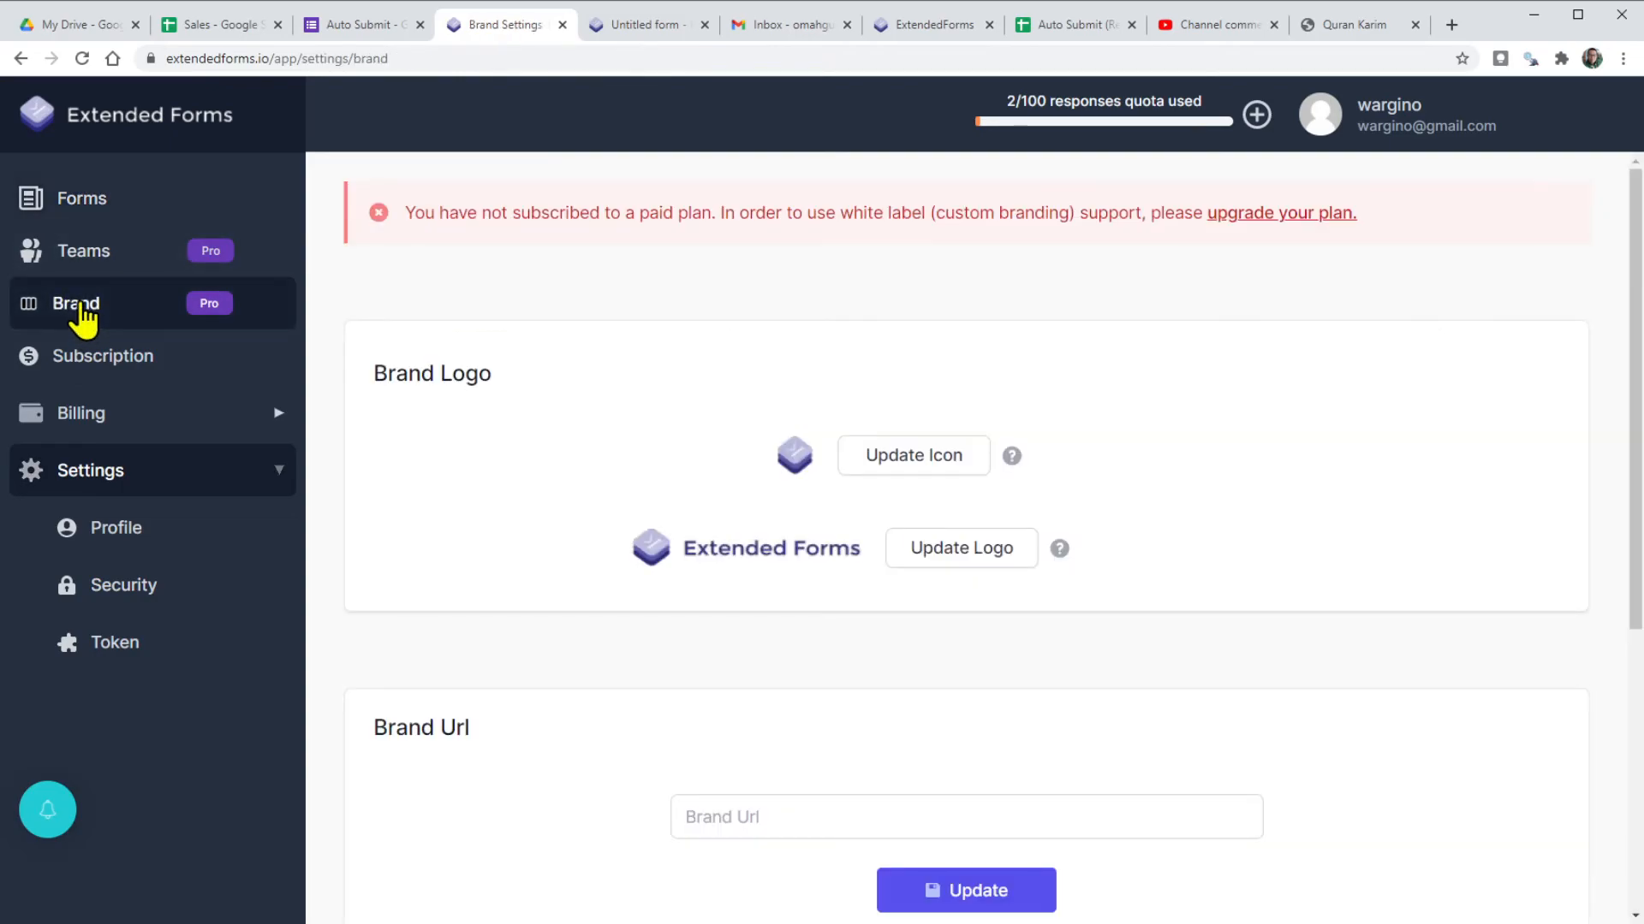
pyautogui.click(92, 359)
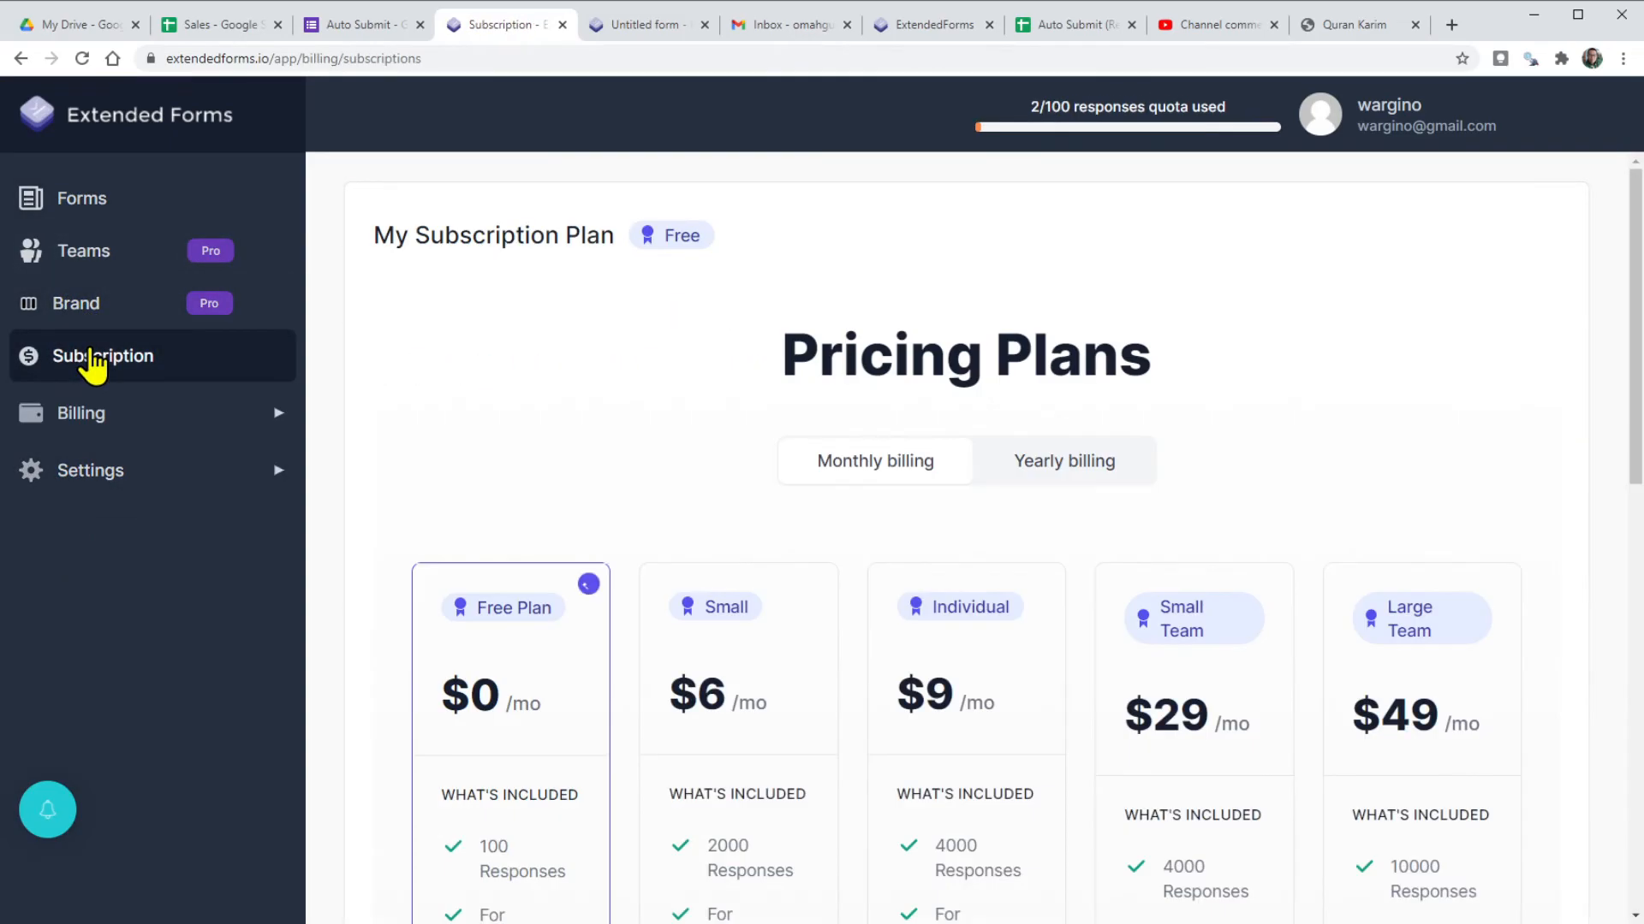
pyautogui.scroll(-1, 463, 454)
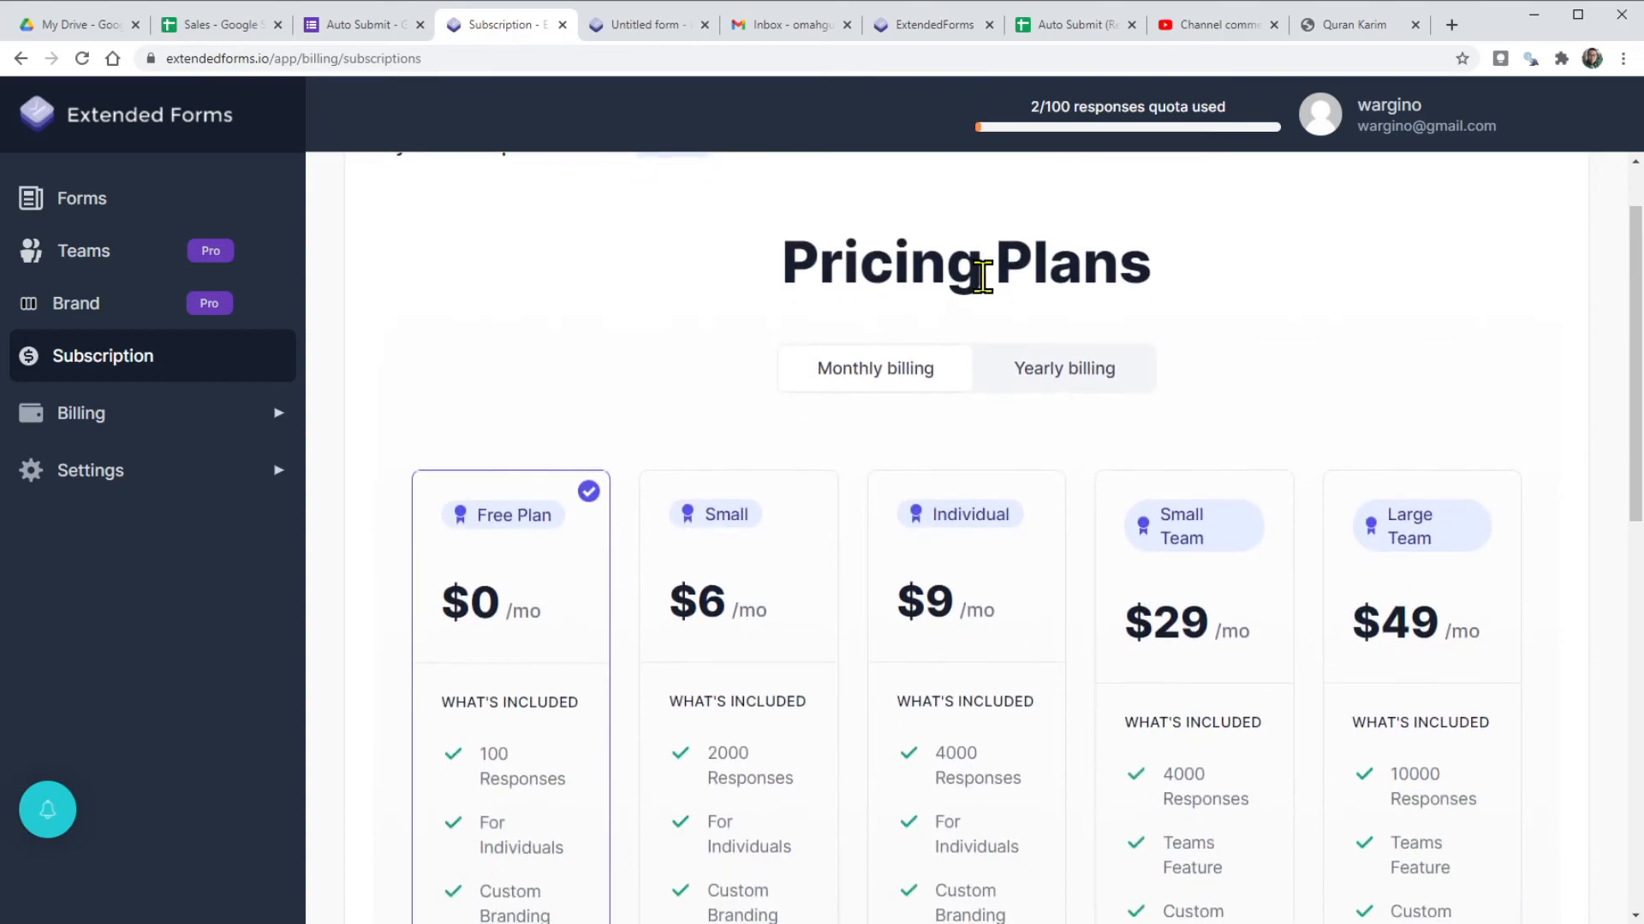
pyautogui.scroll(-2, 707, 422)
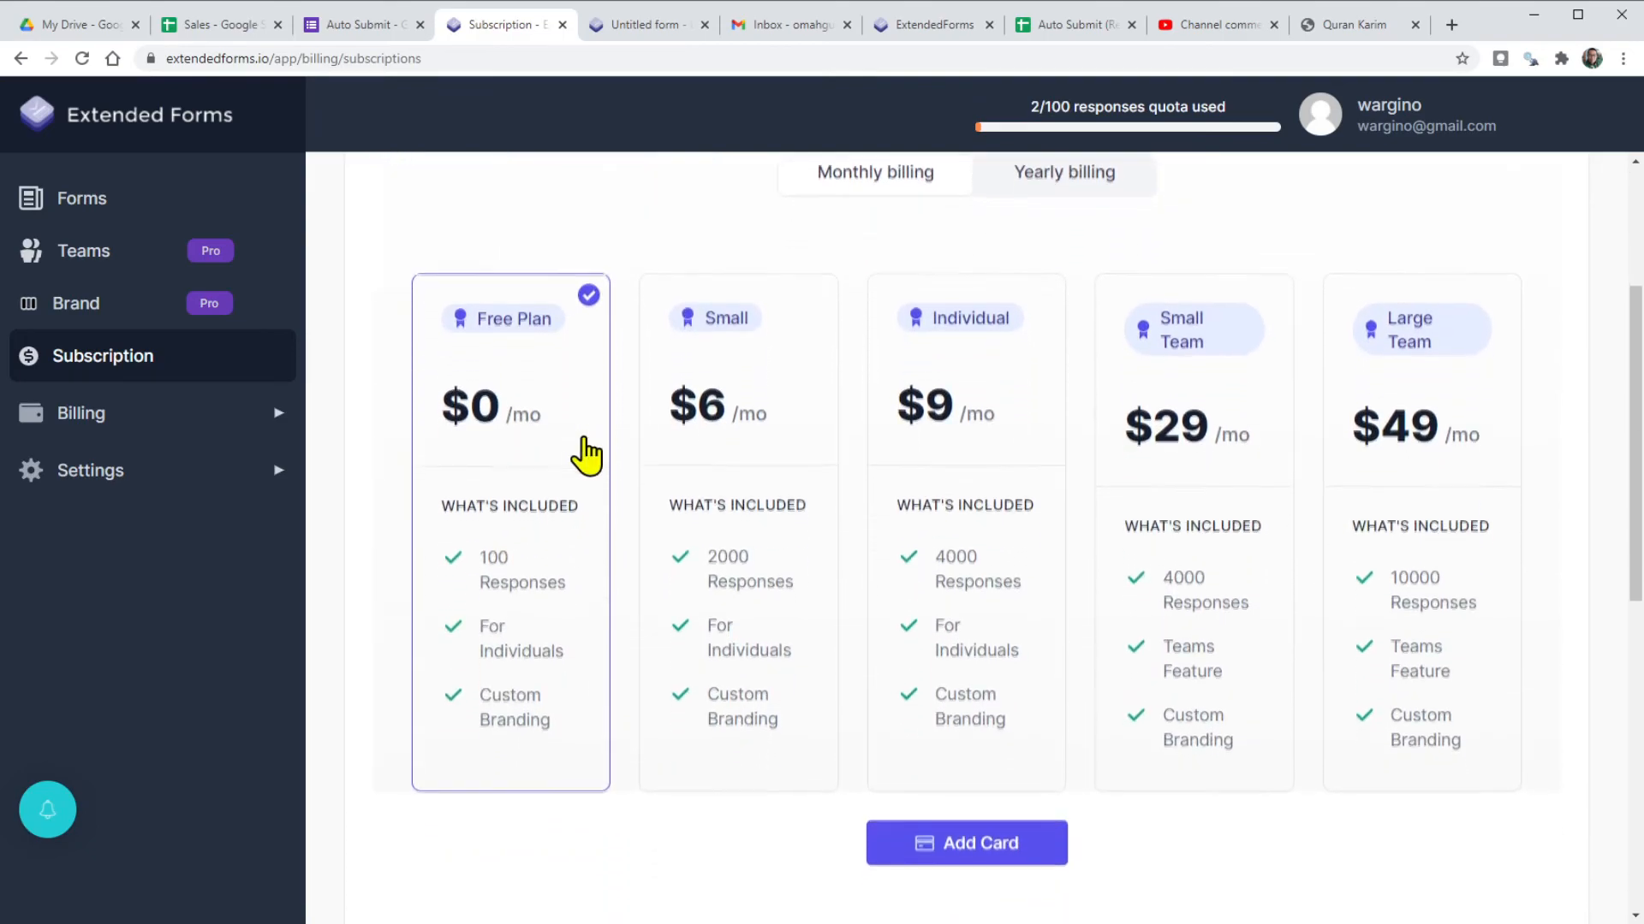
pyautogui.scroll(-1, 584, 455)
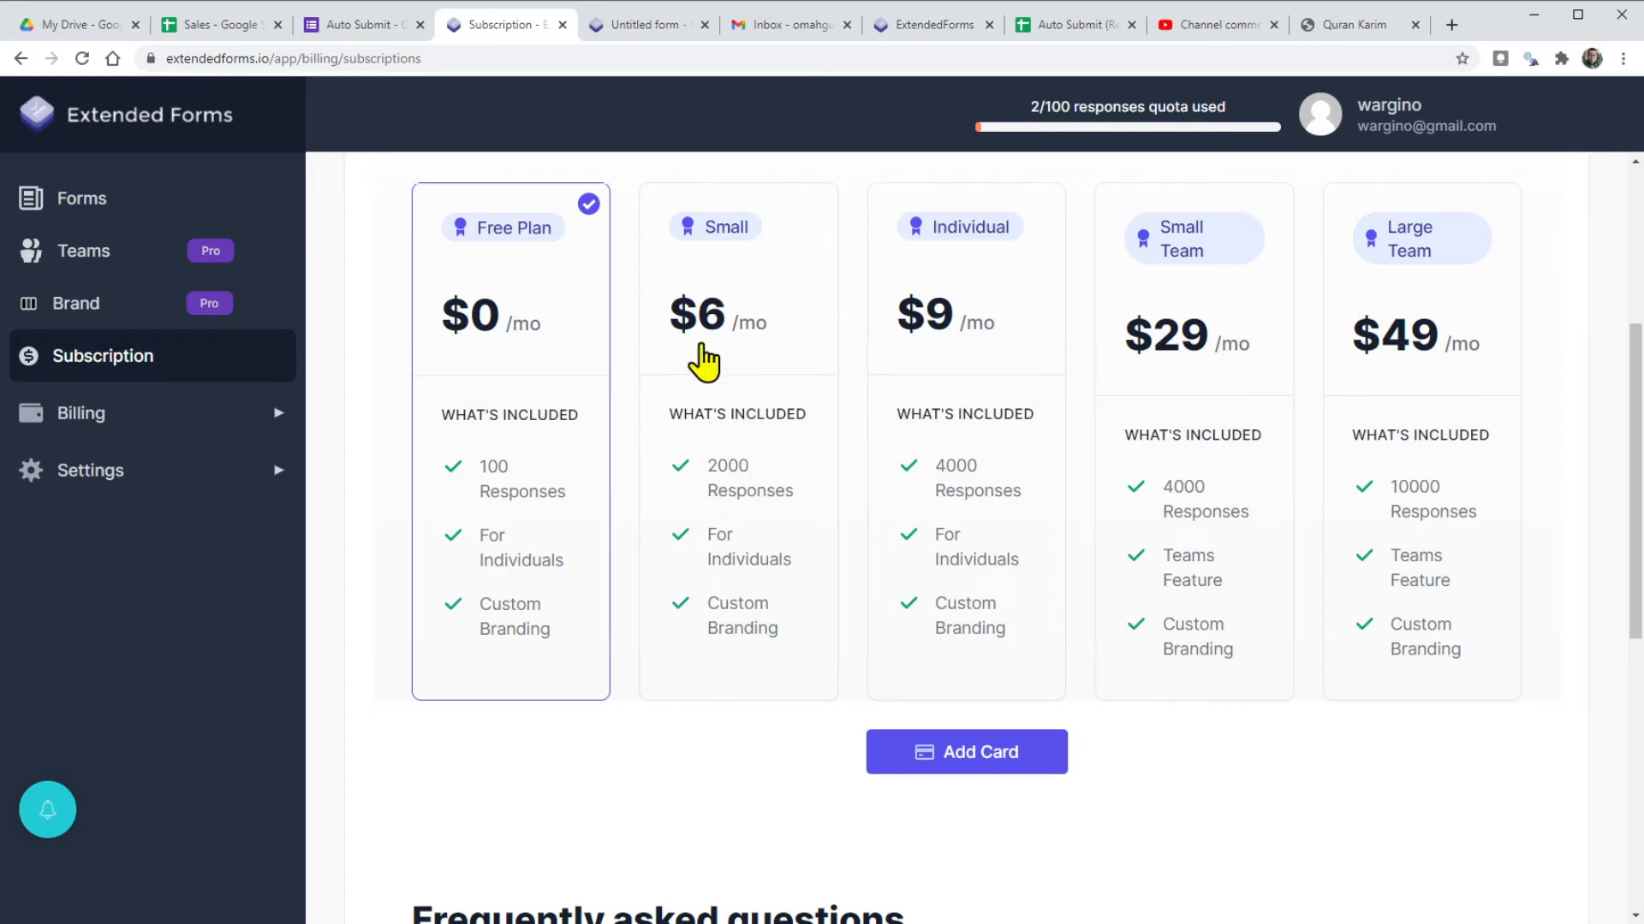
pyautogui.scroll(-4, 381, 519)
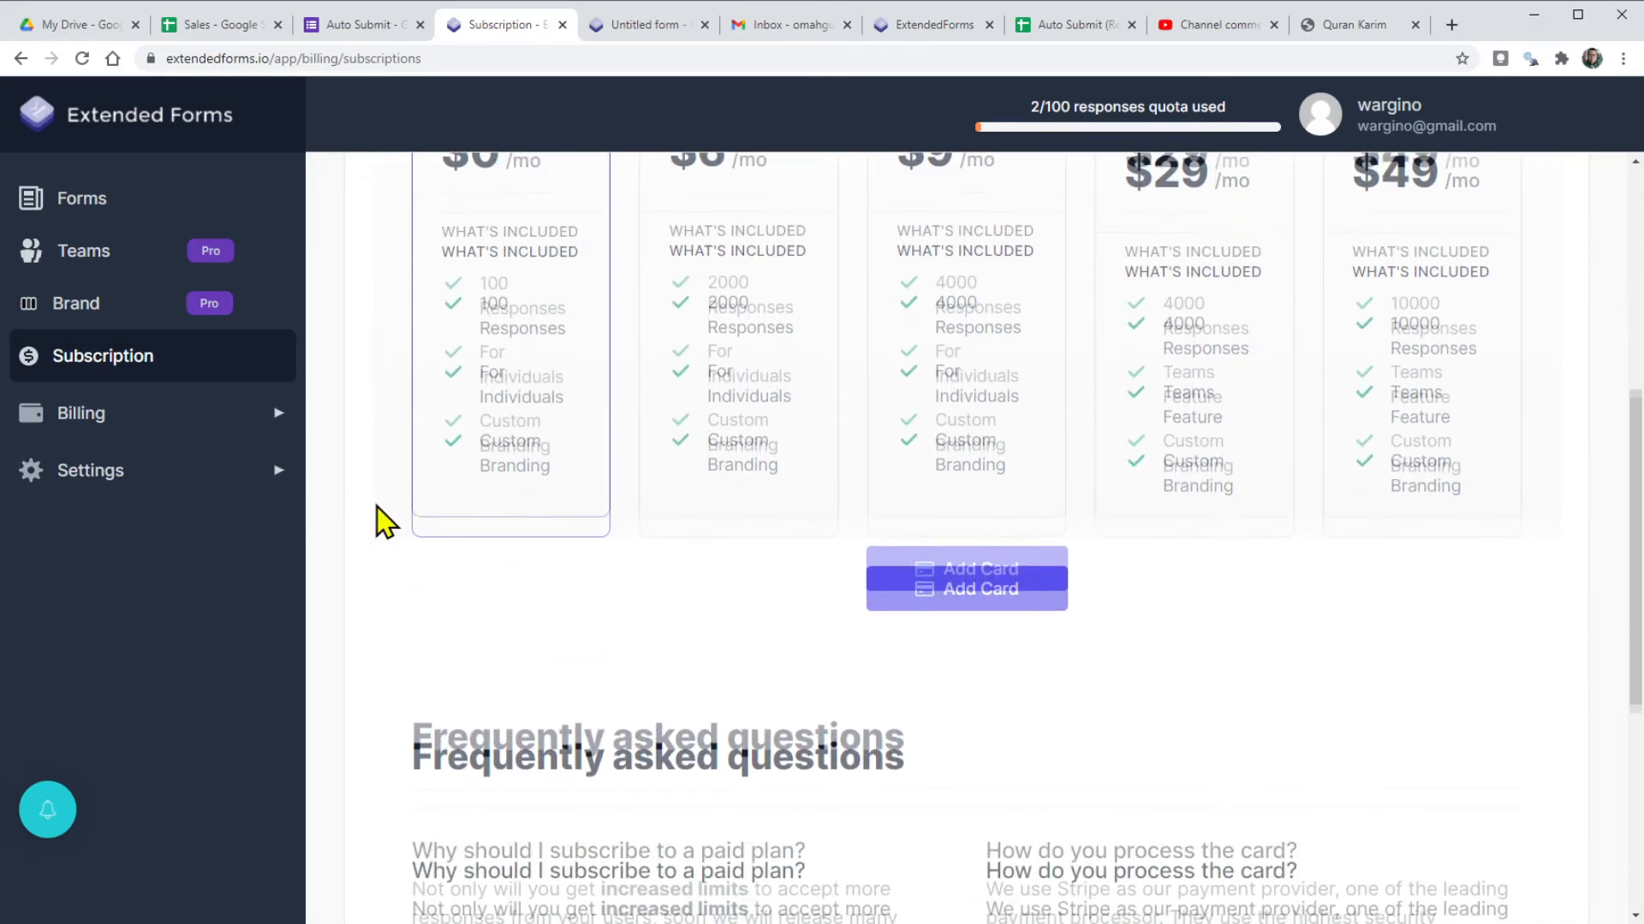
pyautogui.scroll(8, 381, 519)
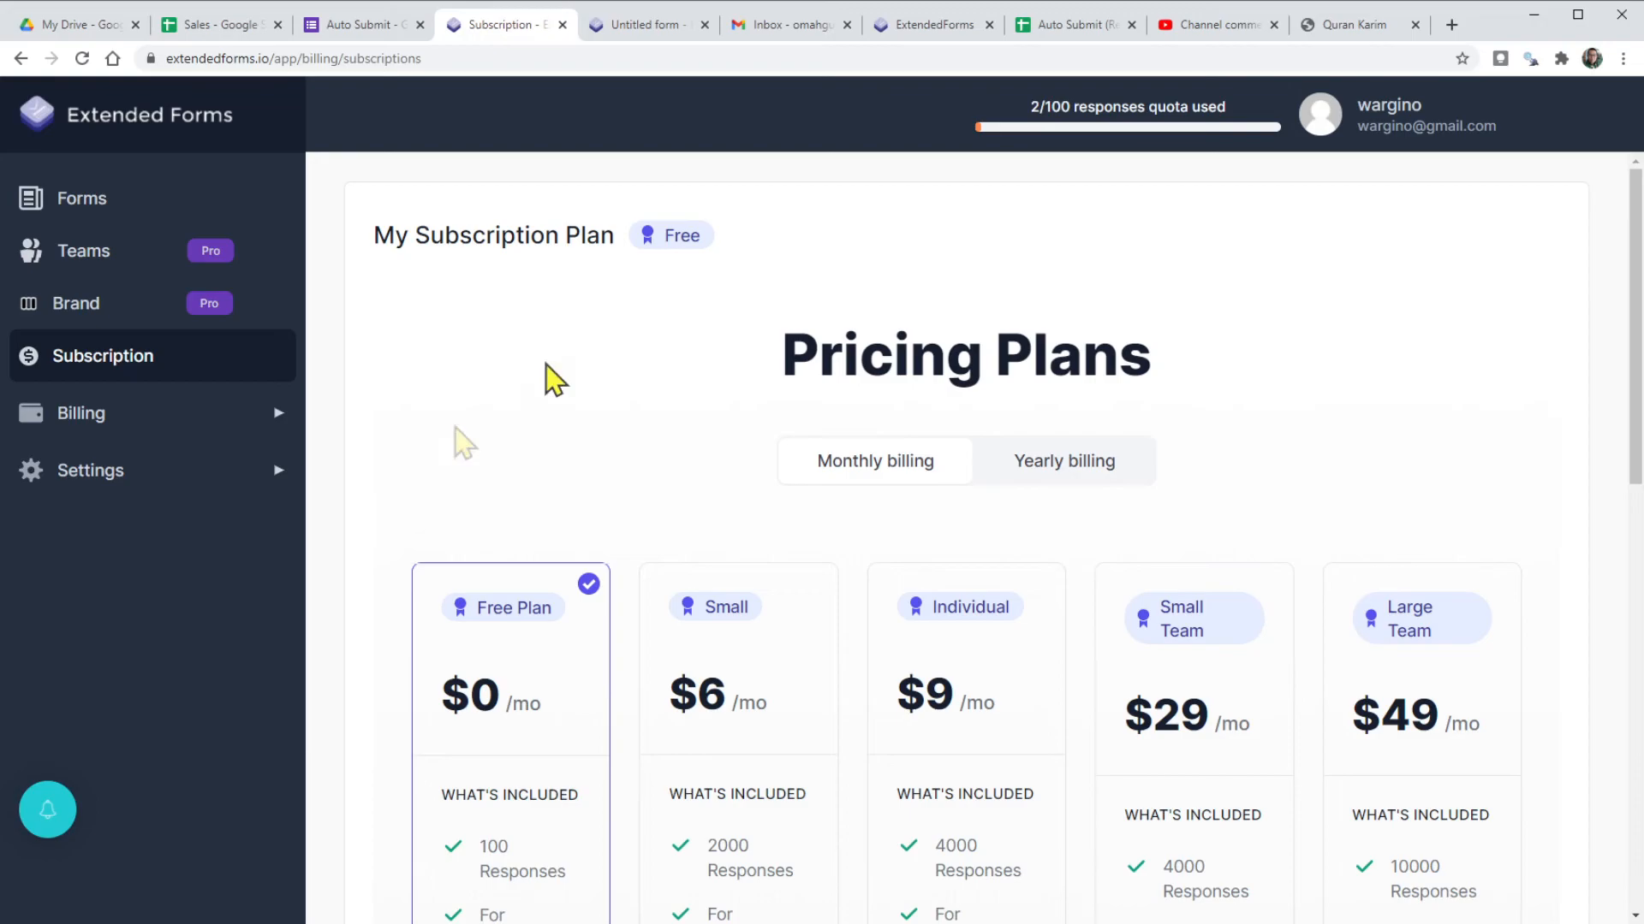
pyautogui.click(1232, 26)
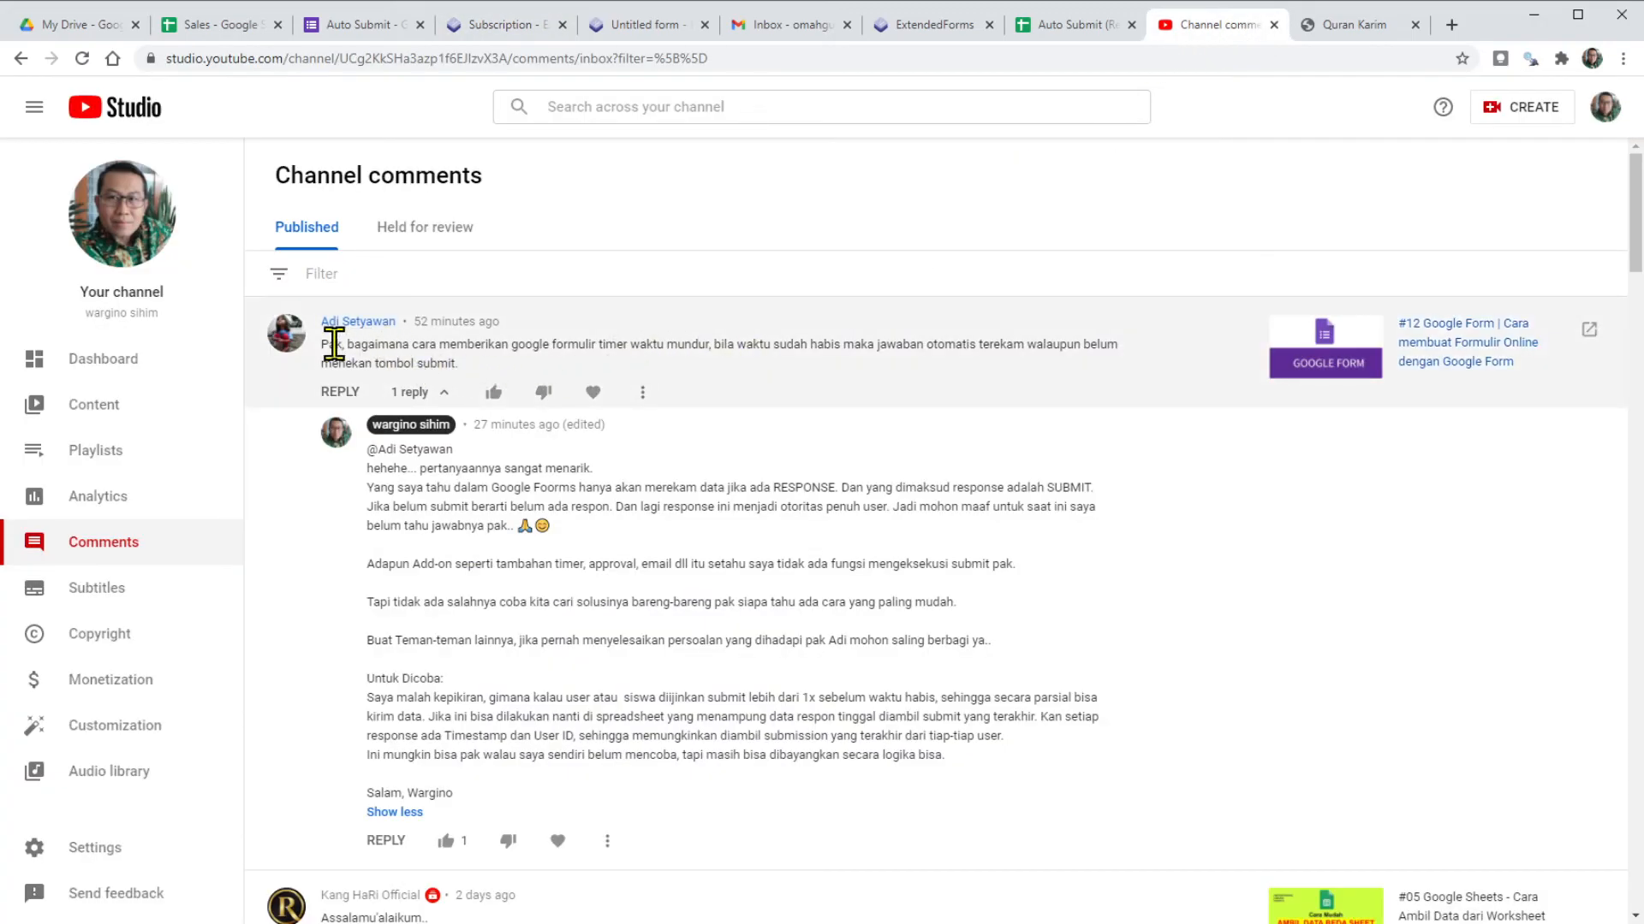